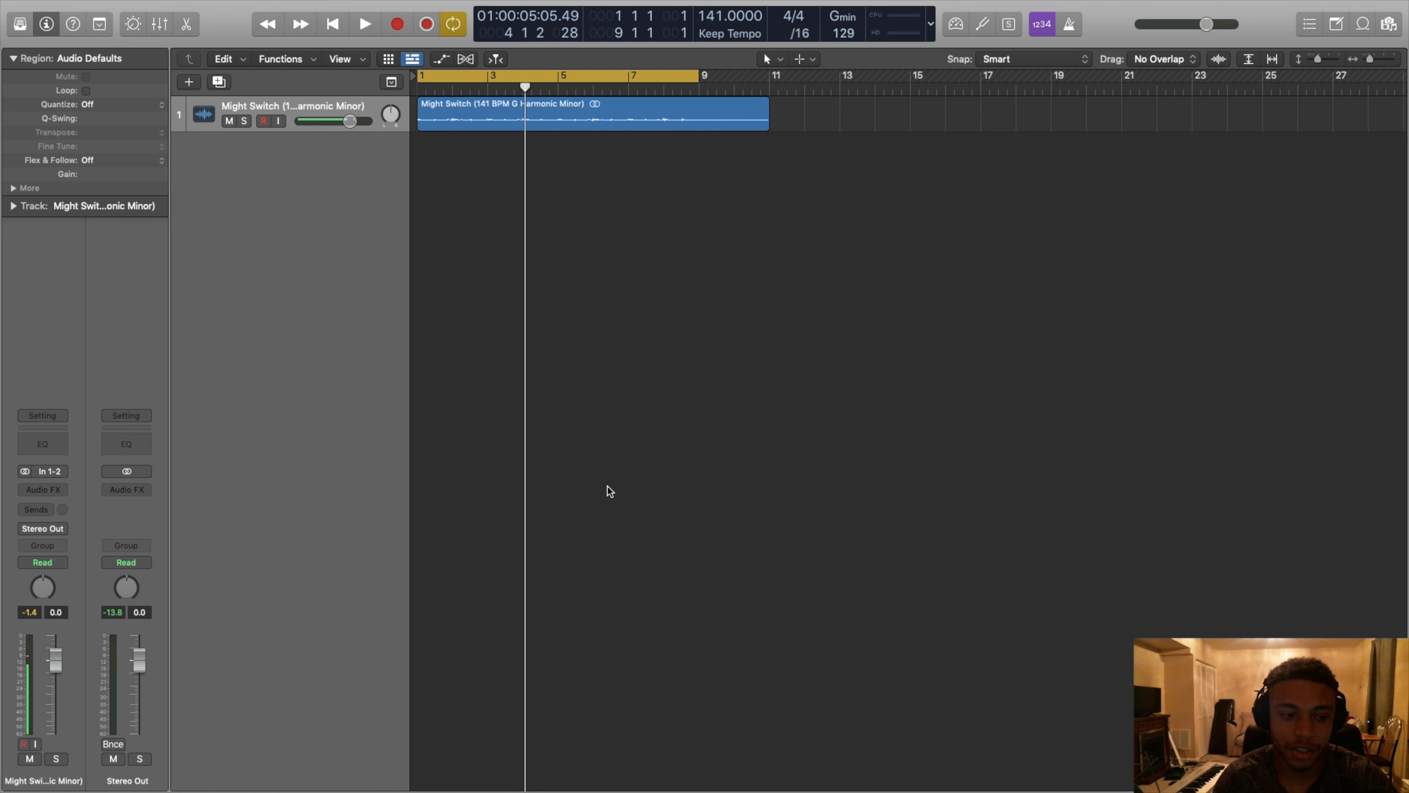
Step: Insert a Channel EQ on the Might Switch audio track and reposition its plug-in window
click(40, 491)
click(49, 442)
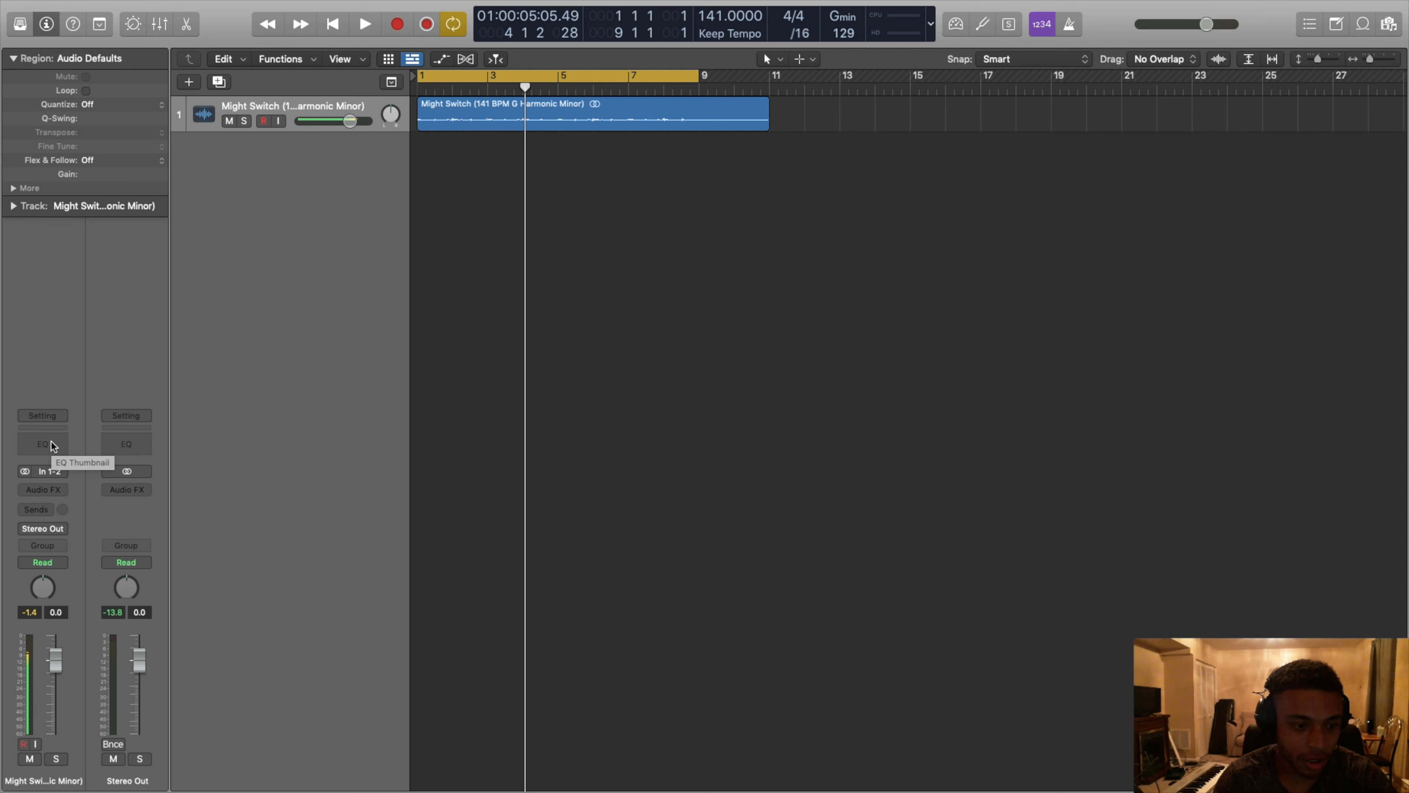
click(52, 441)
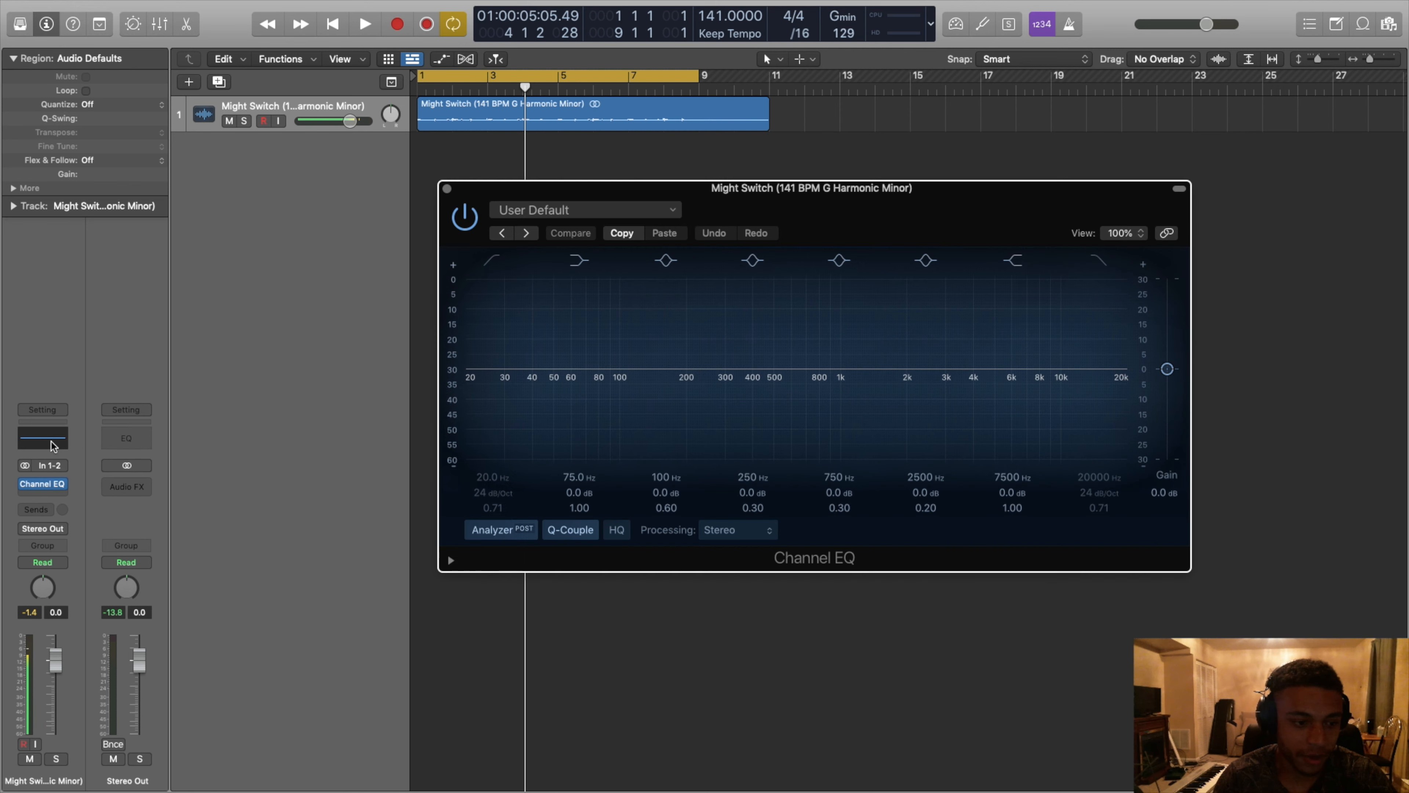
click(64, 485)
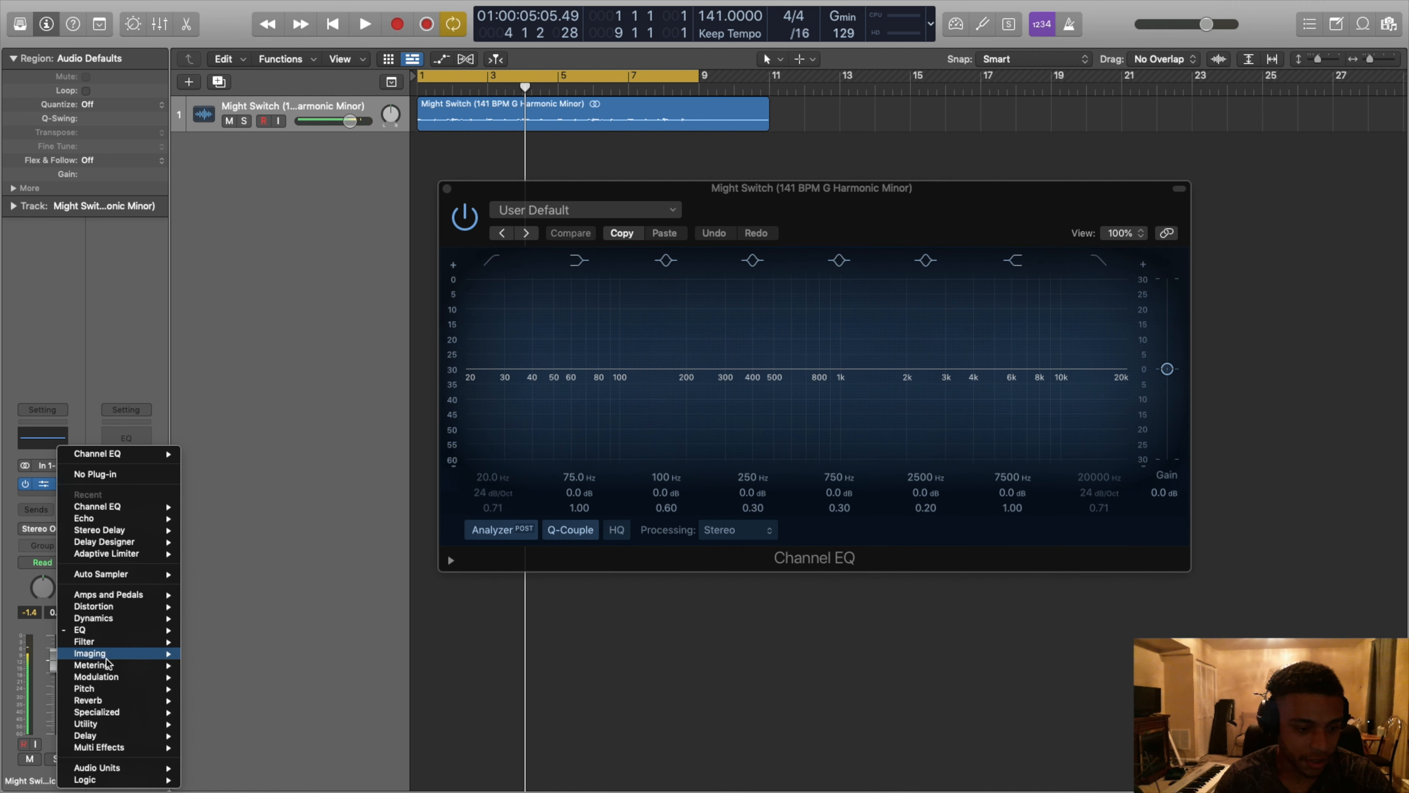
mouse_move(104, 636)
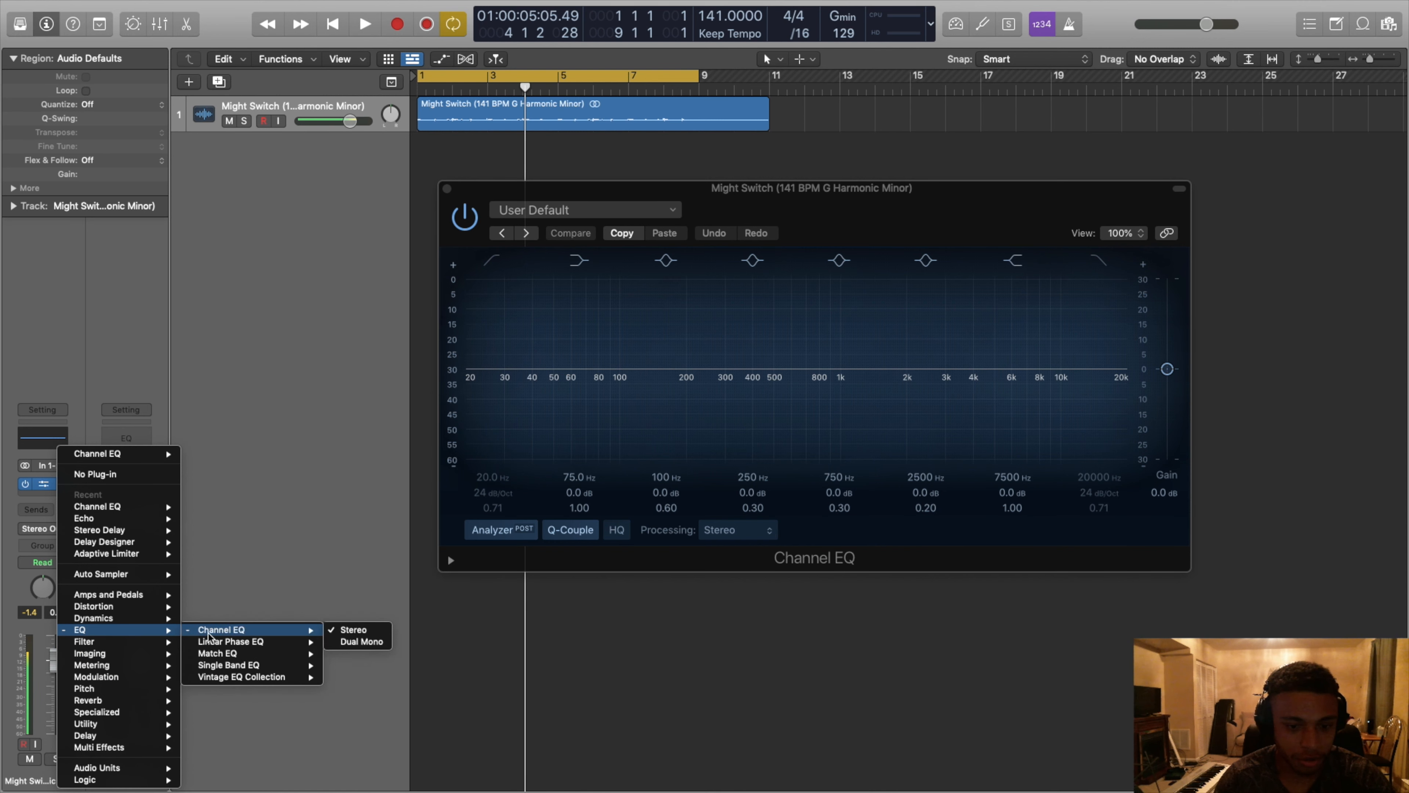
click(206, 631)
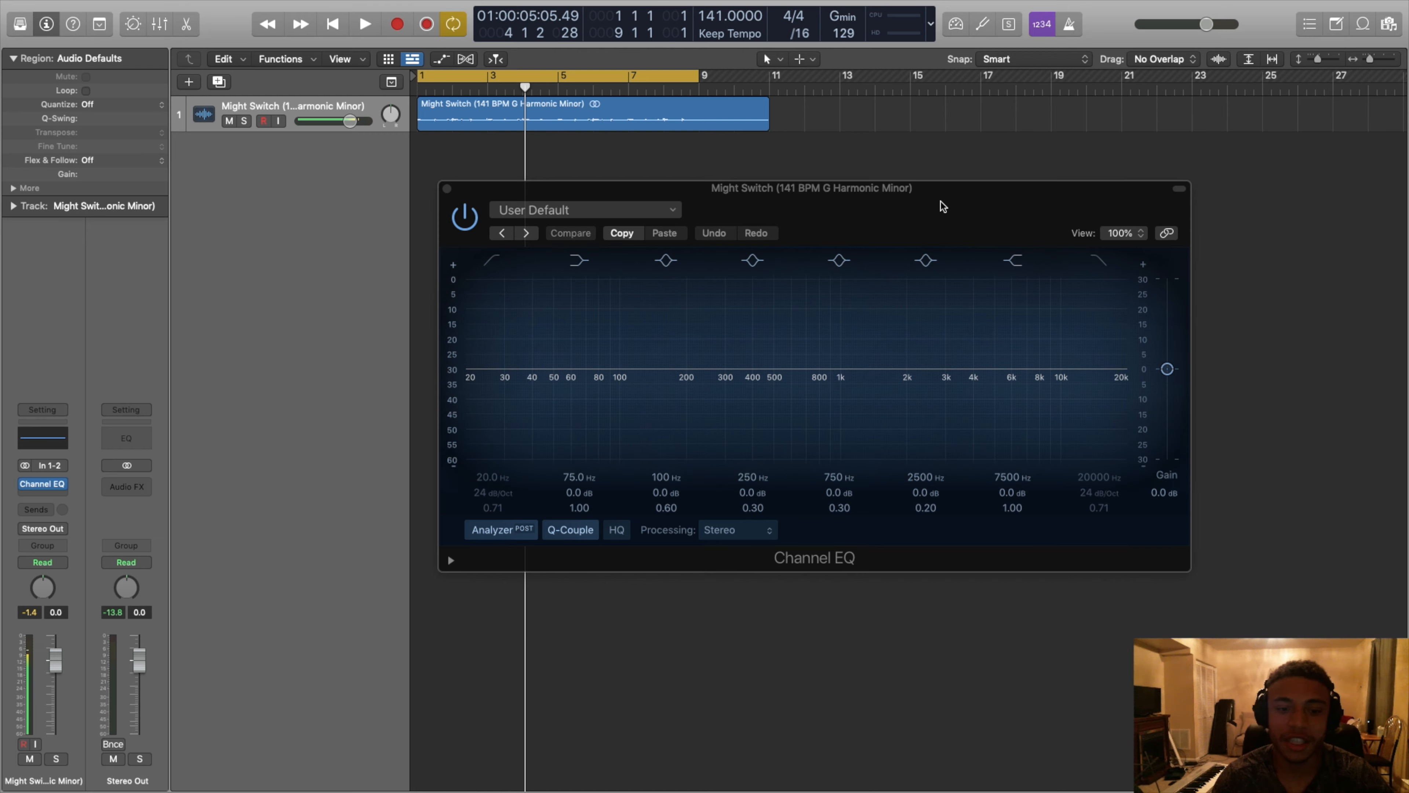
drag(940, 206, 898, 202)
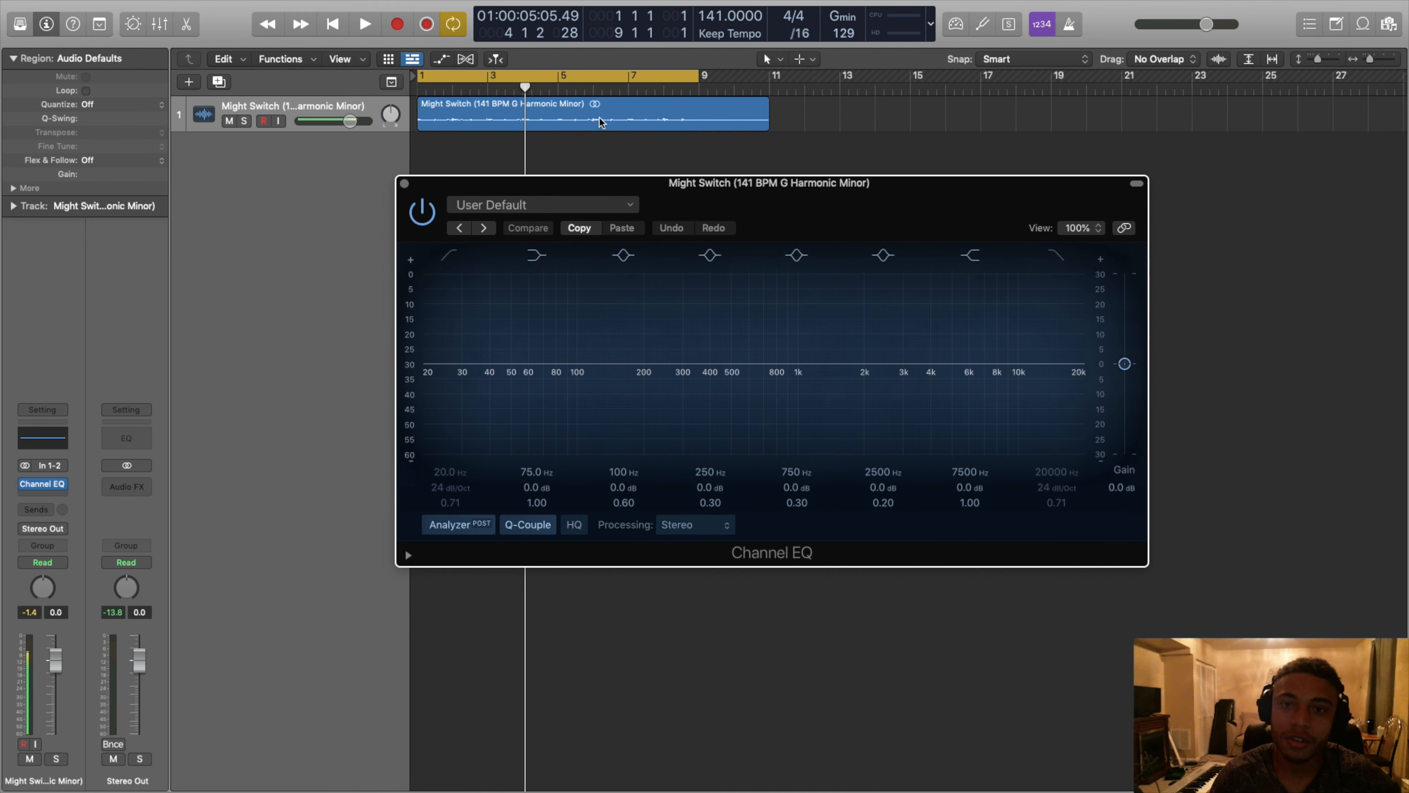
Step: Play the Might Switch loop several times and examine its frequency spectrum in the Channel EQ analyzer
click(599, 117)
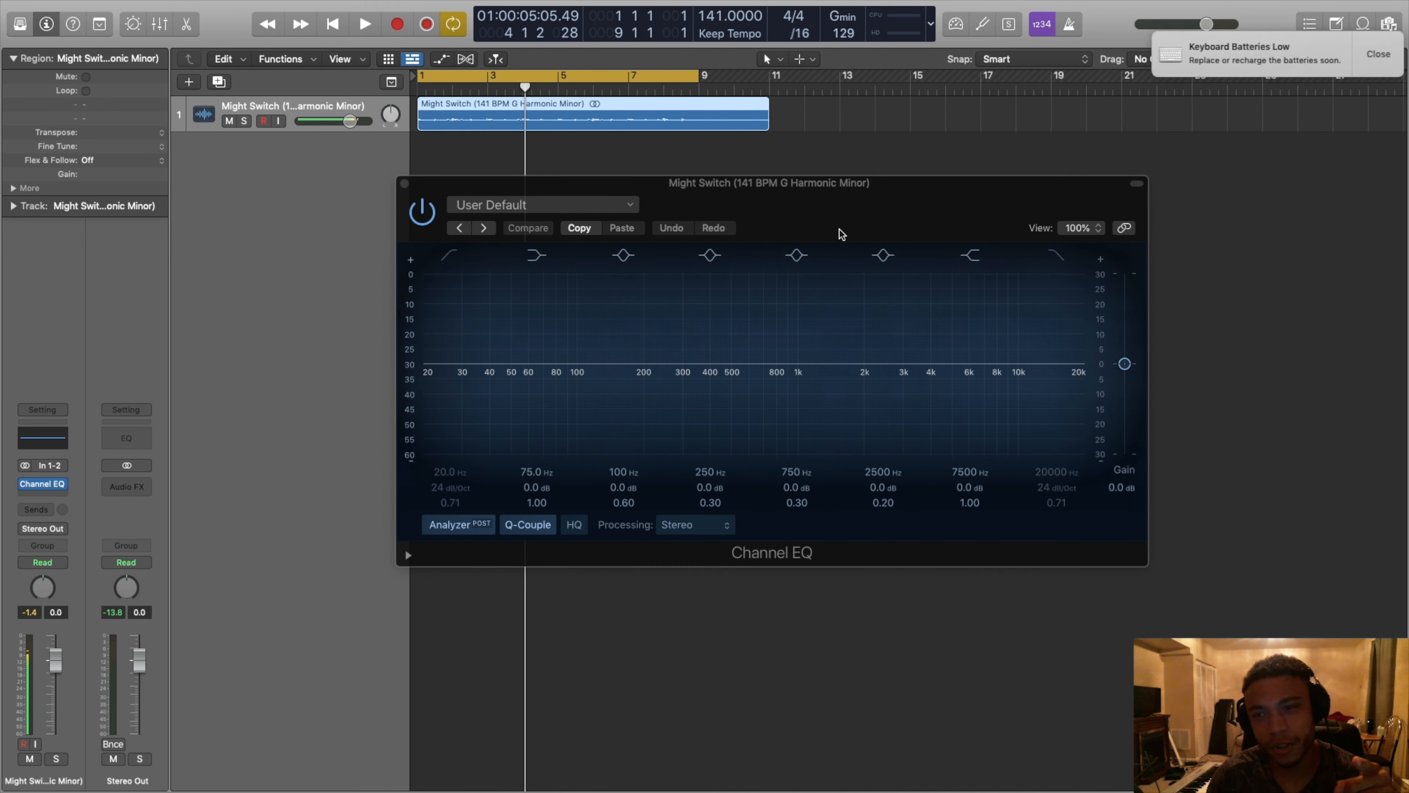
click(975, 202)
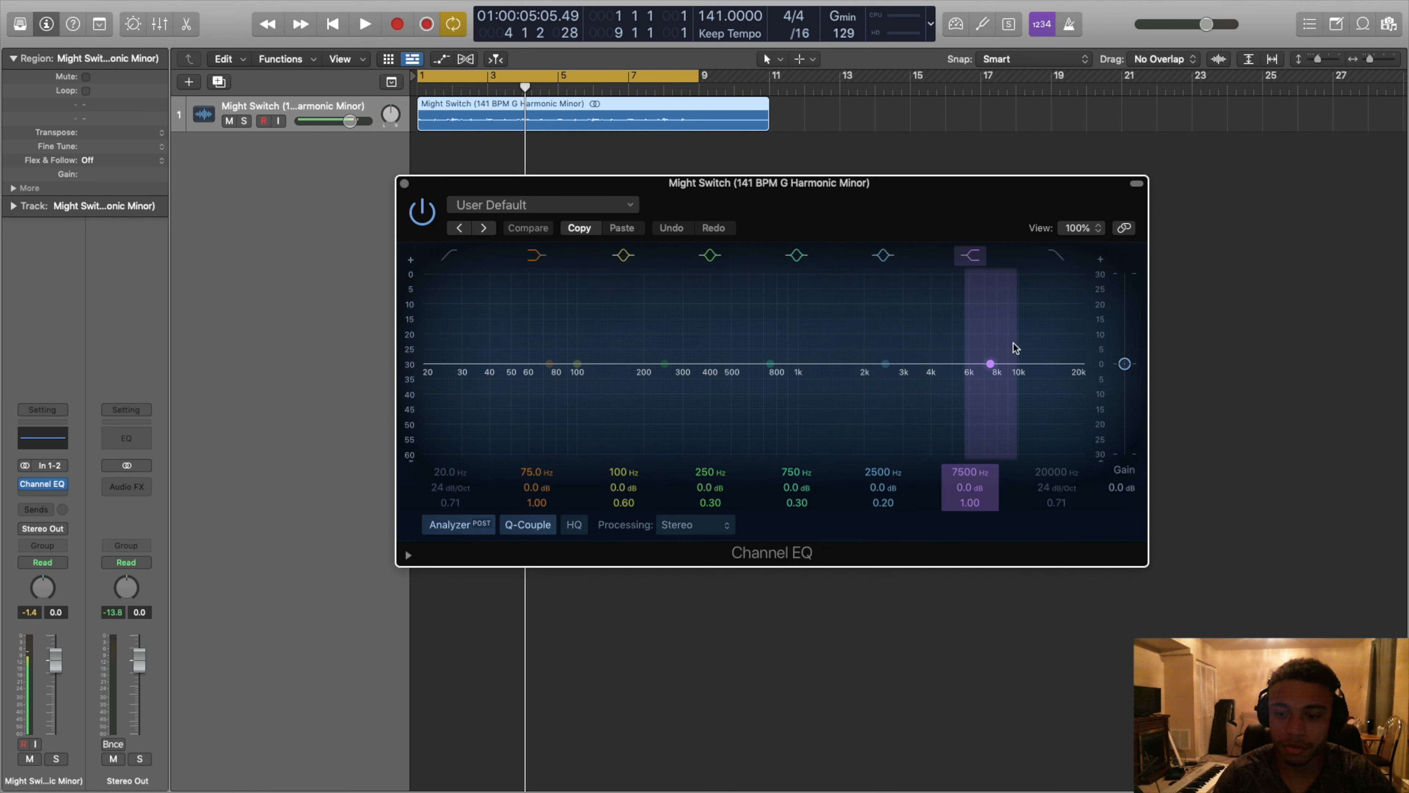
drag(843, 187, 824, 179)
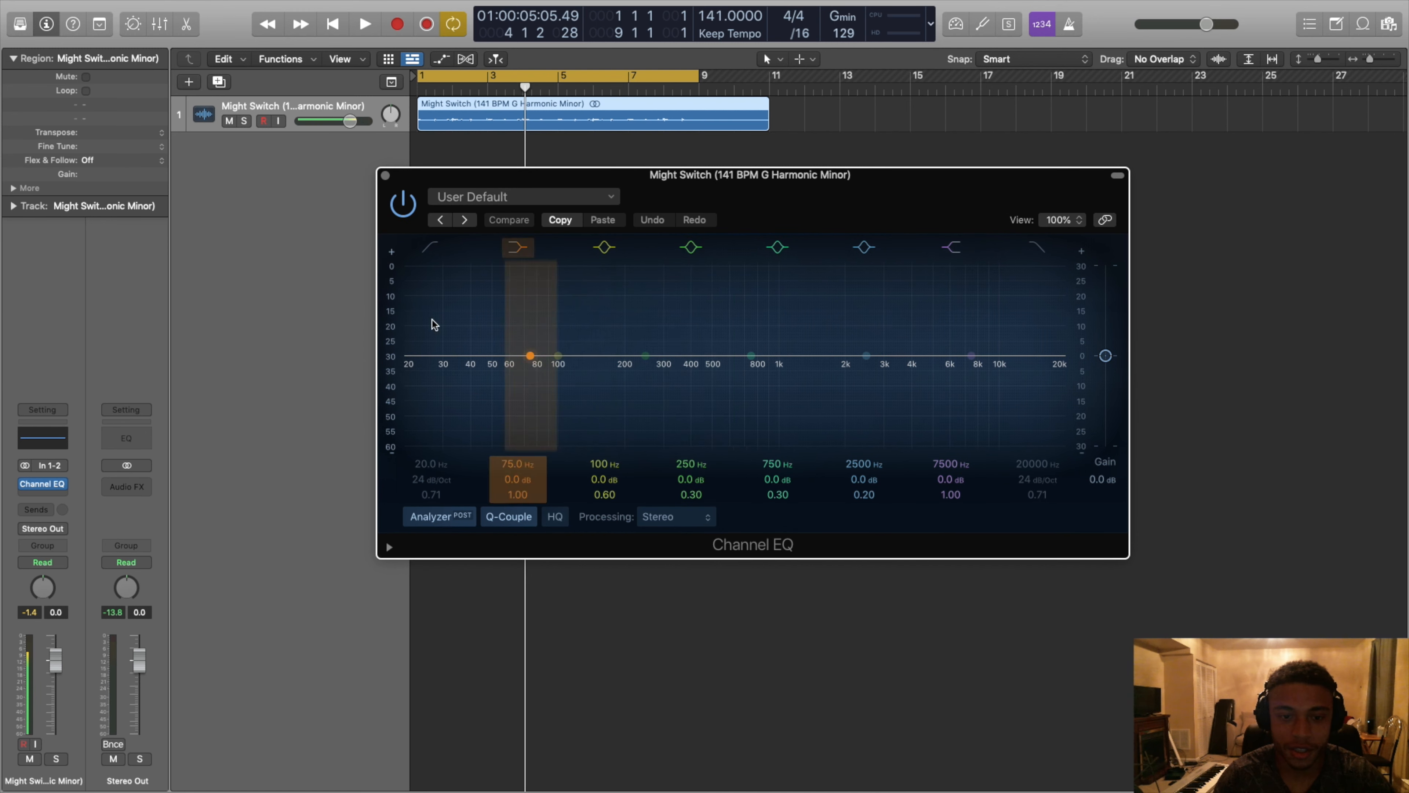
key(space)
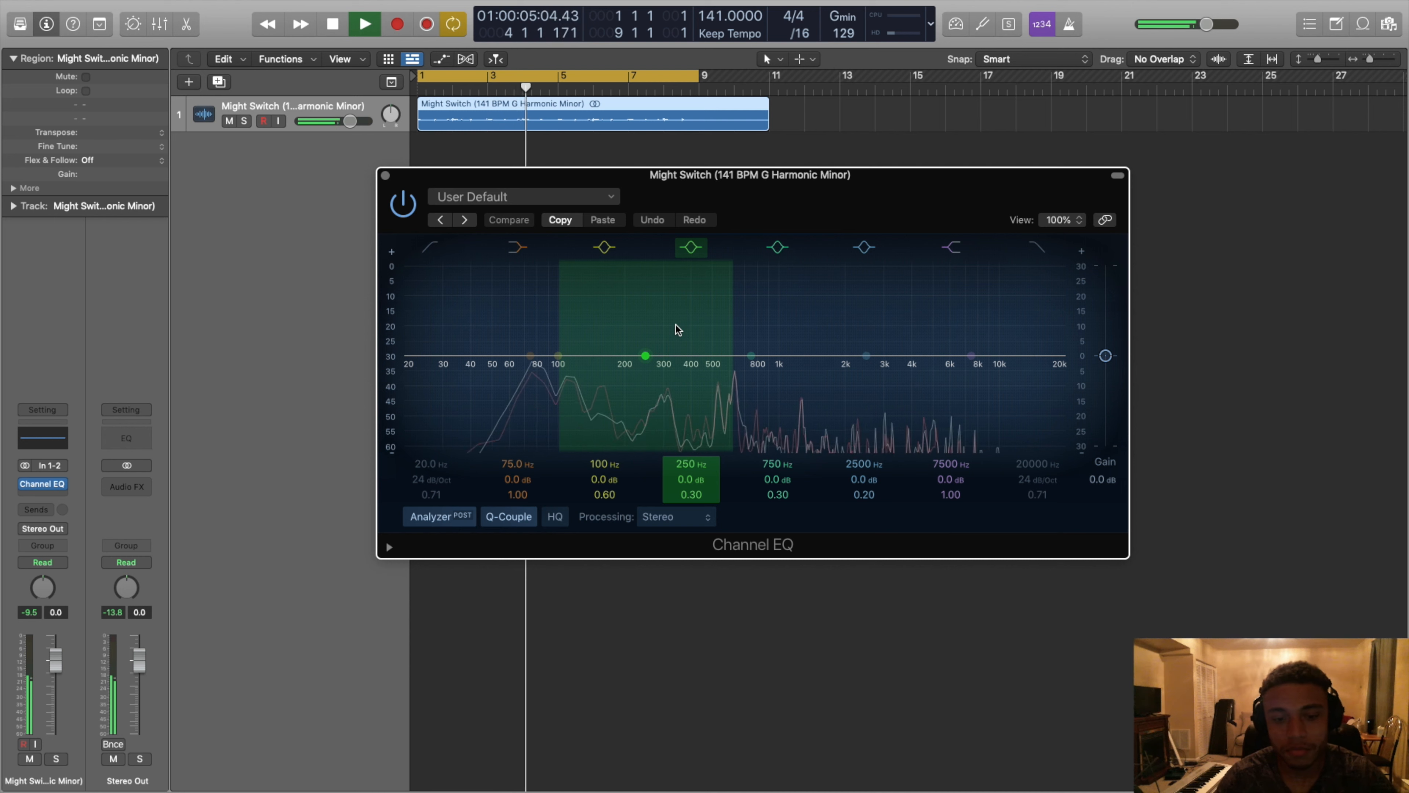
key(space)
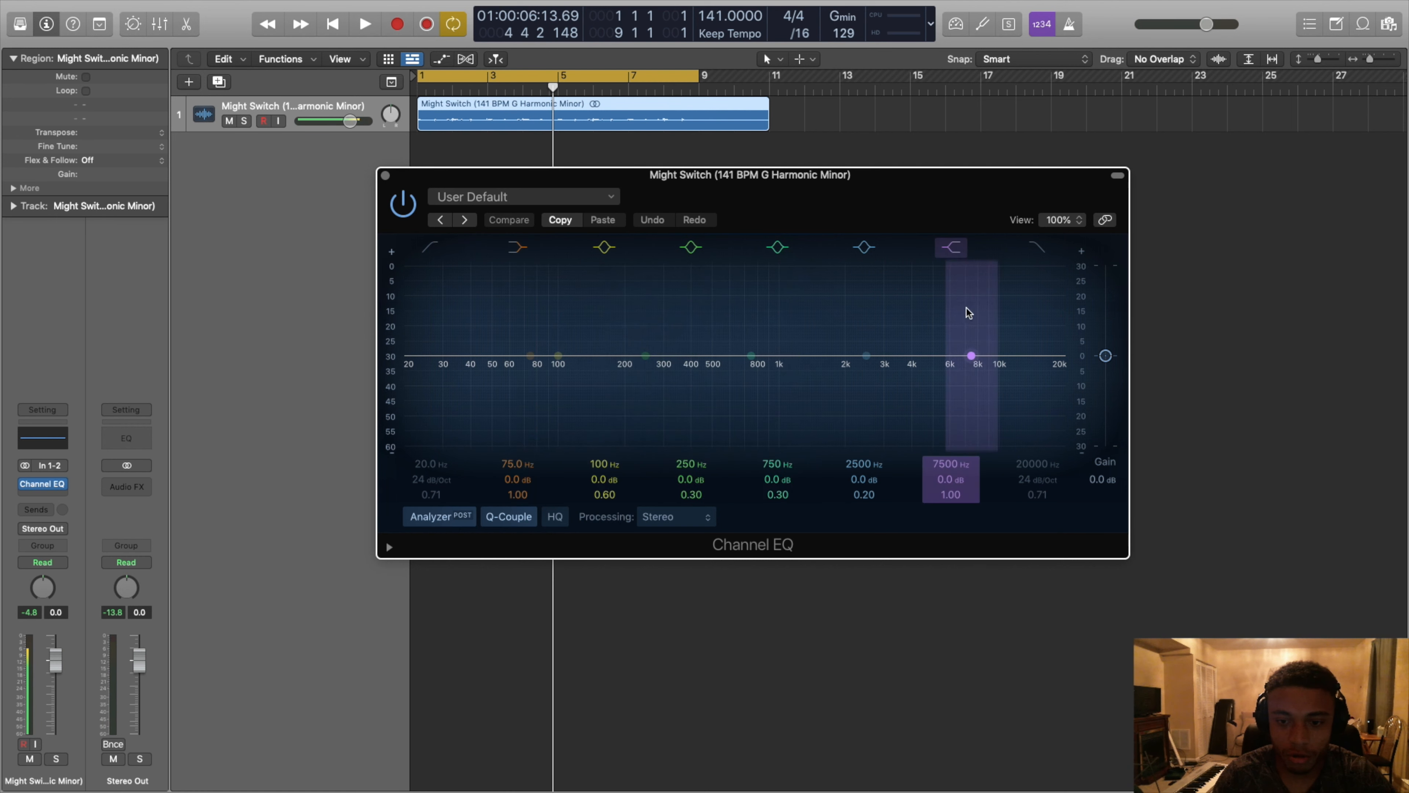
key(Return)
key(space)
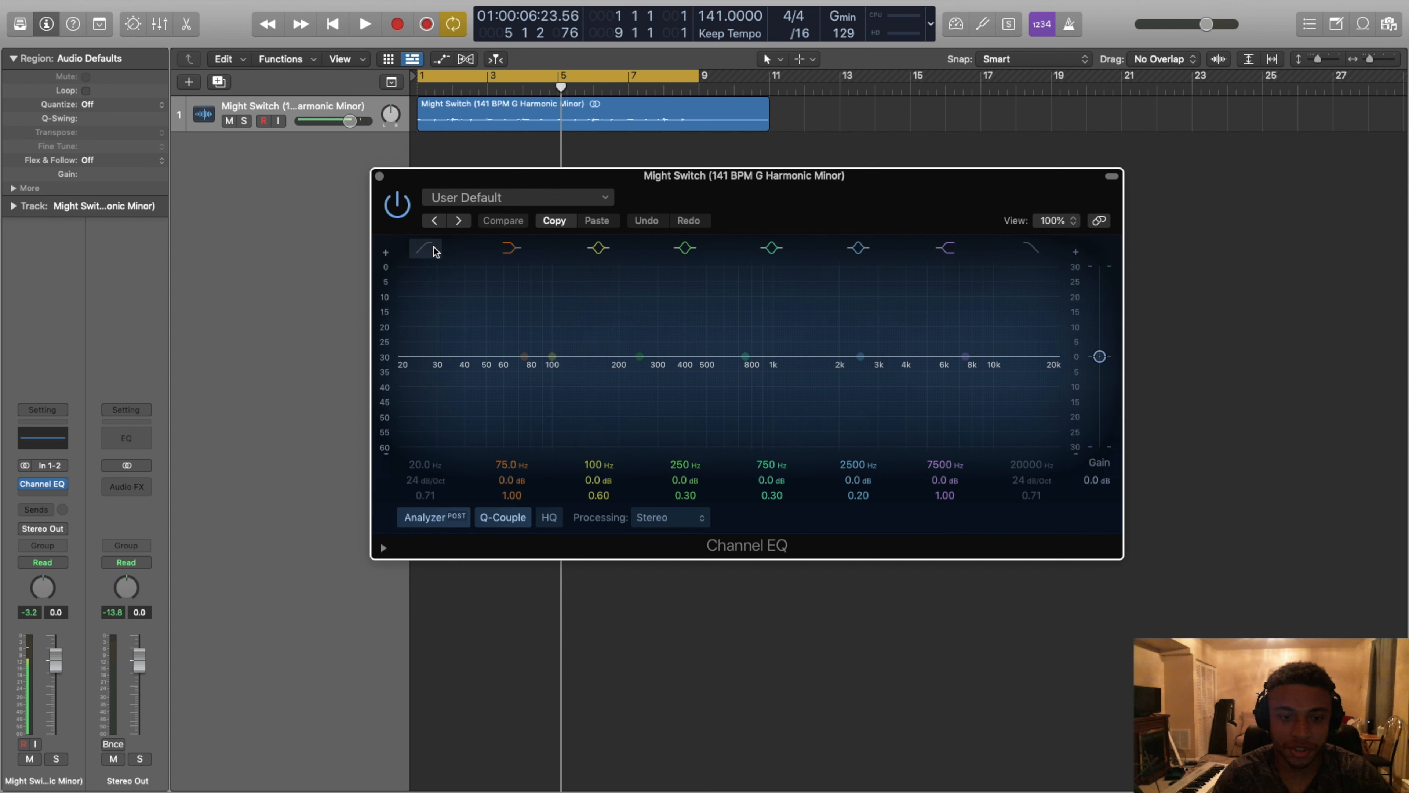
key(space)
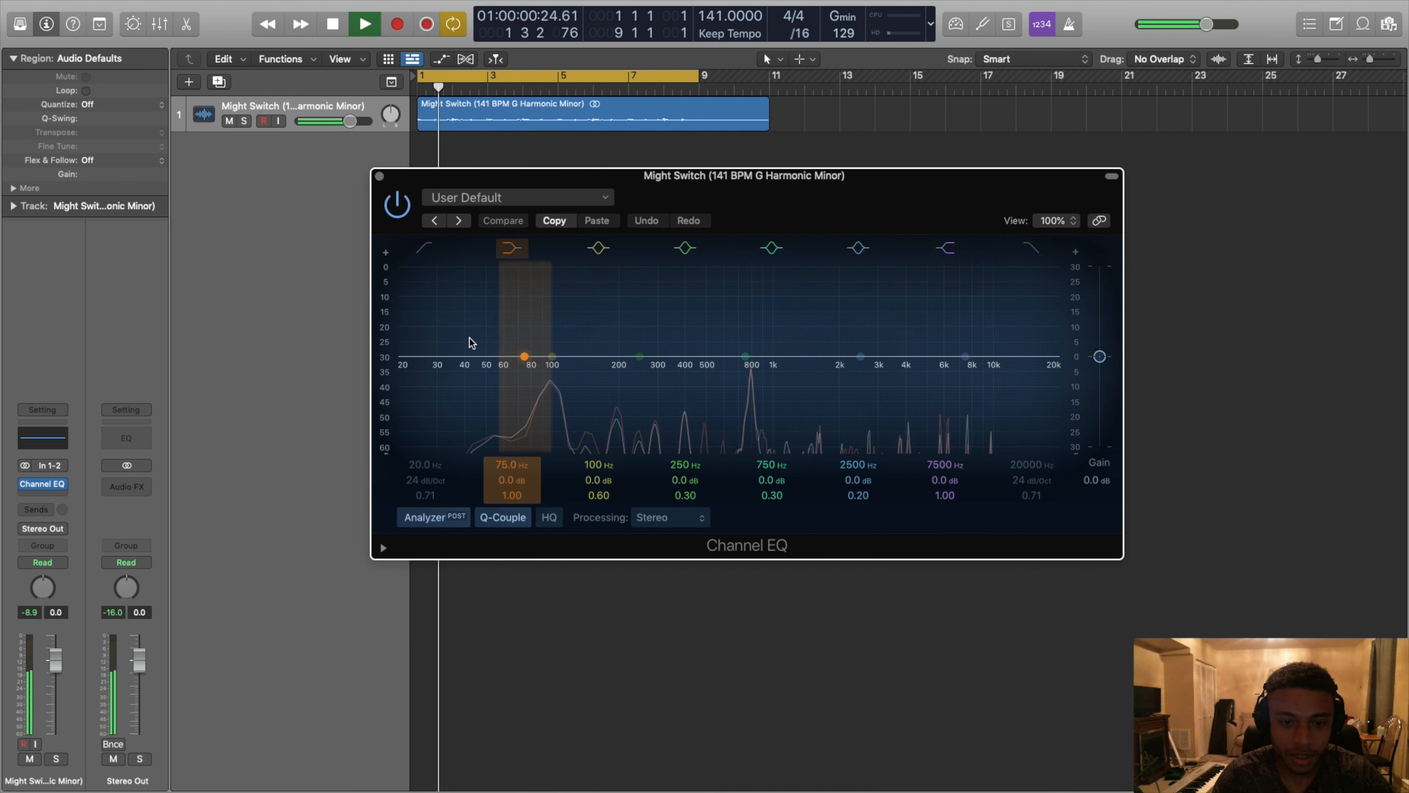
key(space)
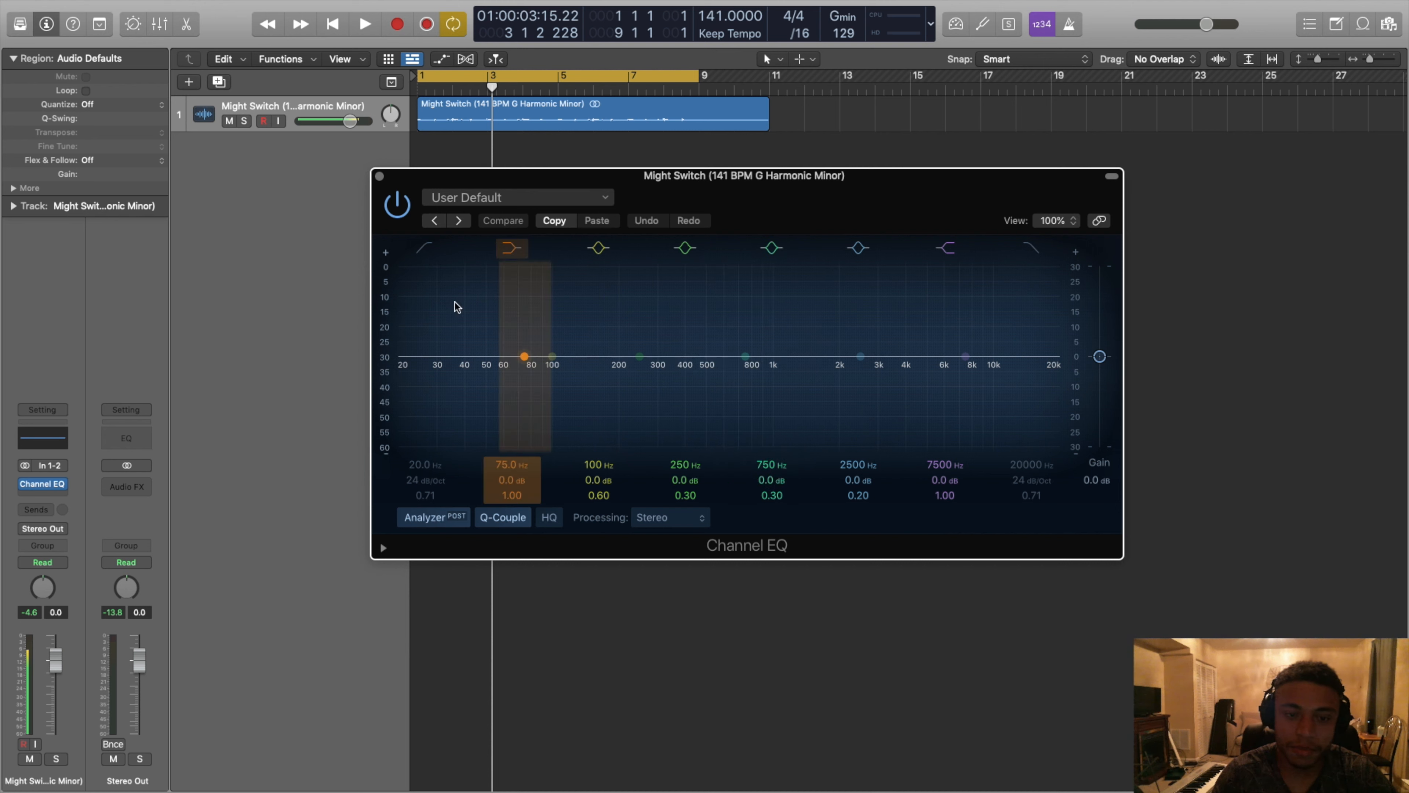
Step: Enable the low-cut filter at 100 Hz and play the loop to hear it
click(425, 248)
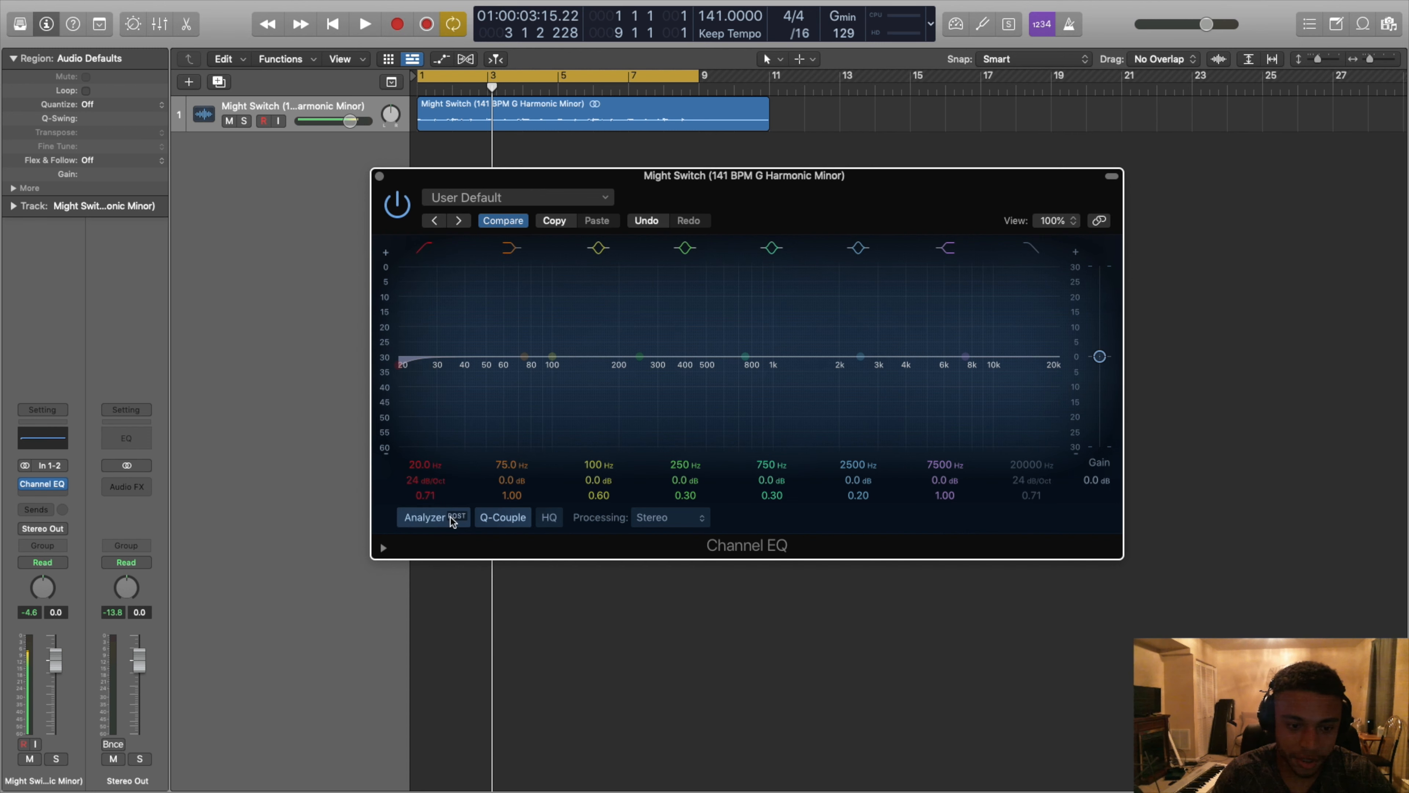
mouse_move(425, 465)
mouse_down()
mouse_move(425, 424)
mouse_move(424, 464)
mouse_up()
double_click(424, 465)
text(100)
key(Return)
key(space)
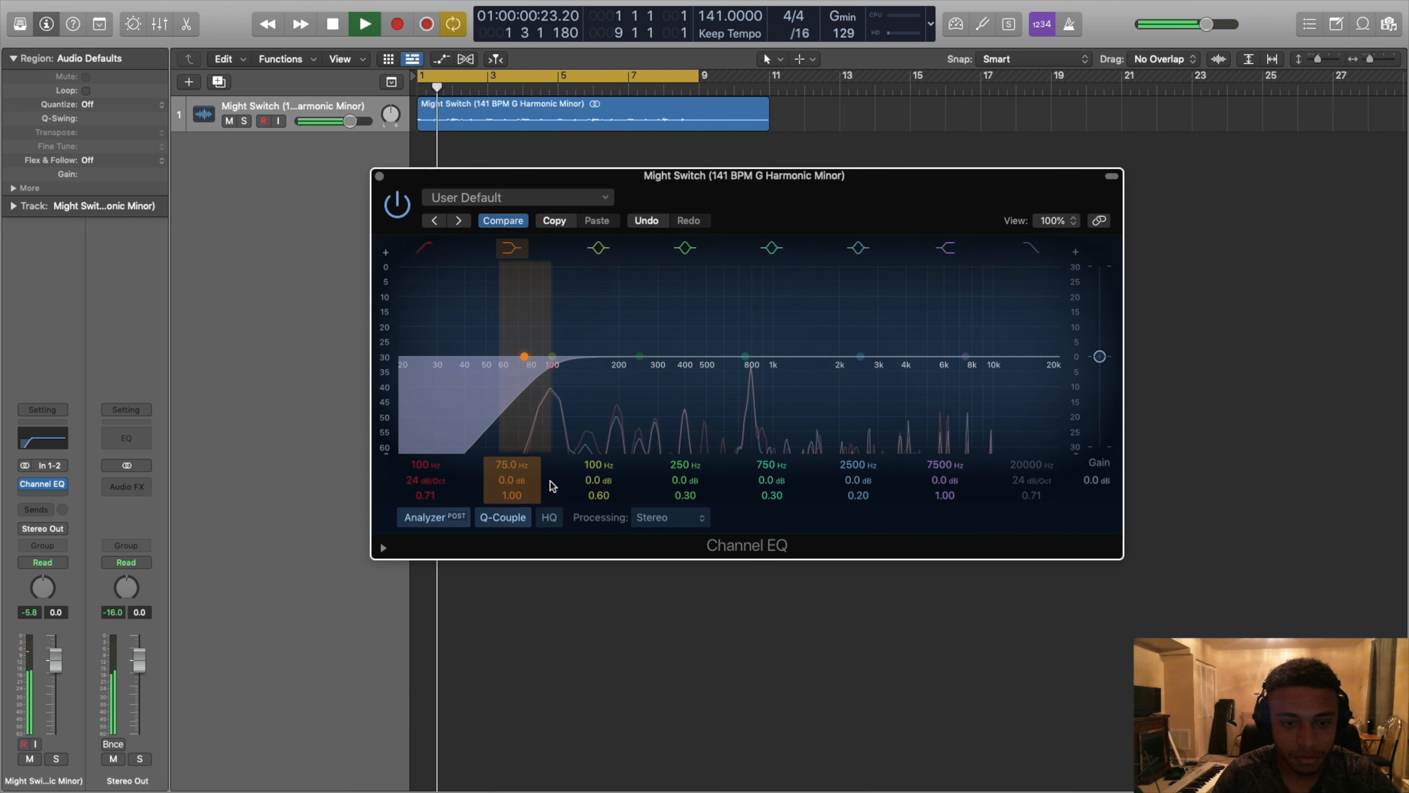
key(space)
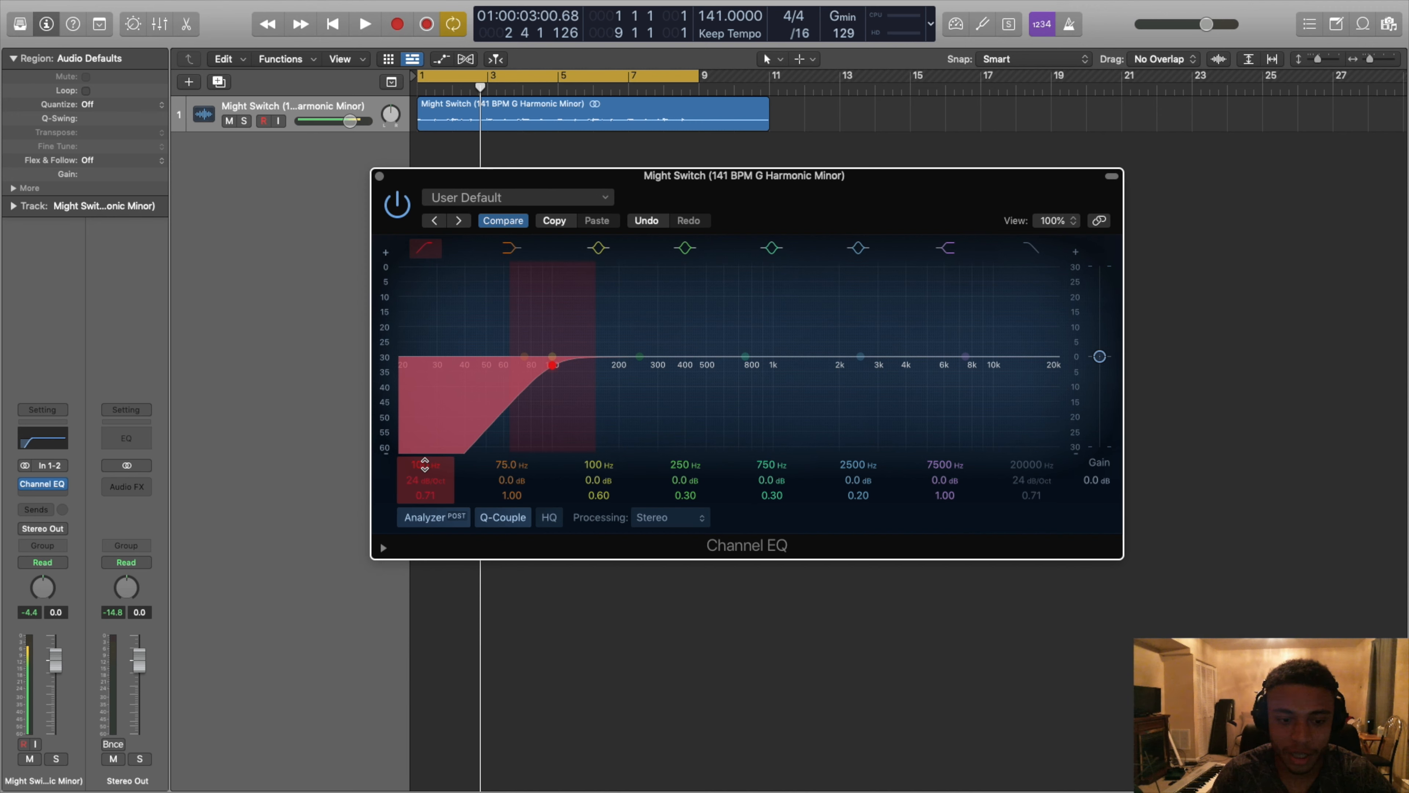
Step: Sweep the low-cut frequency up to 1020 Hz and back down during playback
drag(423, 465, 423, 393)
key(space)
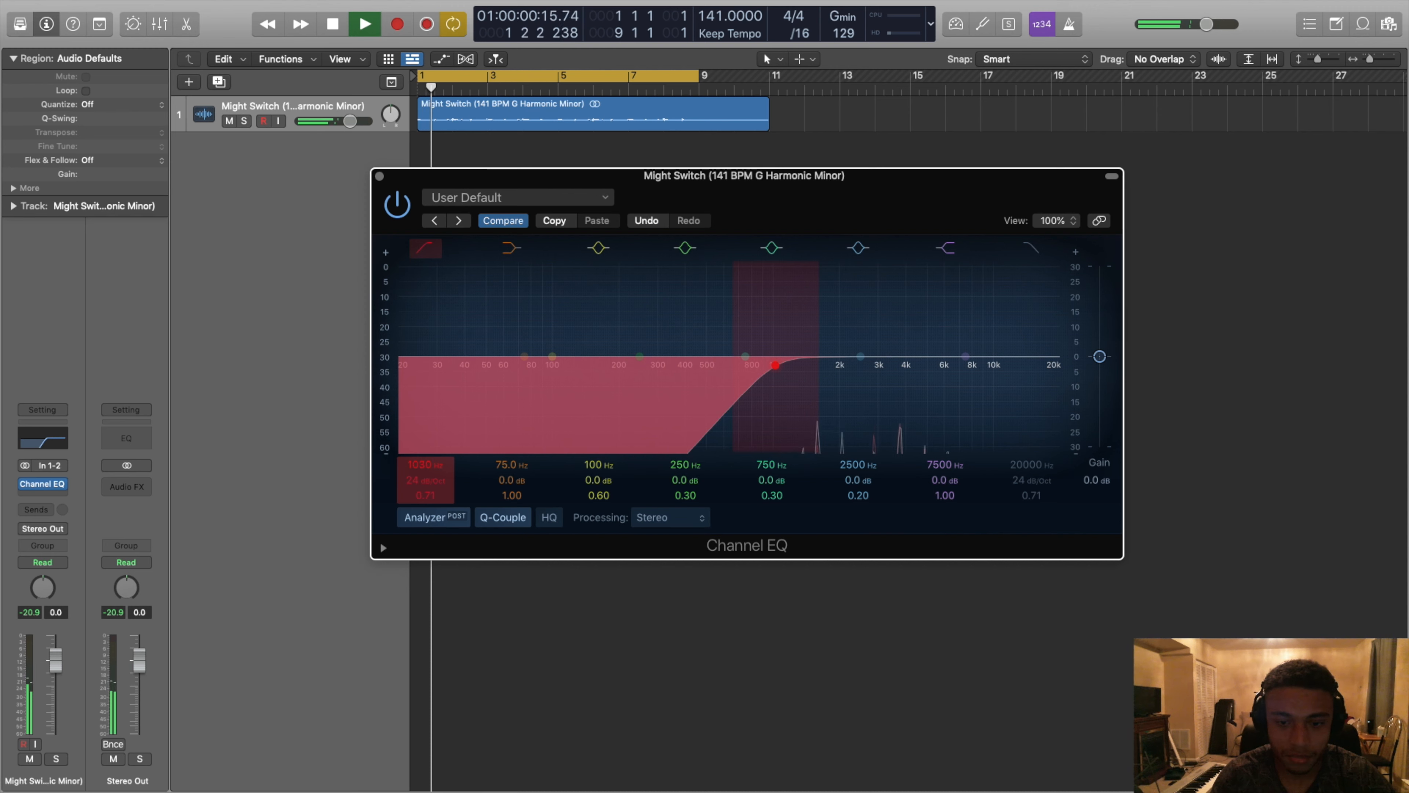
drag(423, 465, 423, 517)
key(Return)
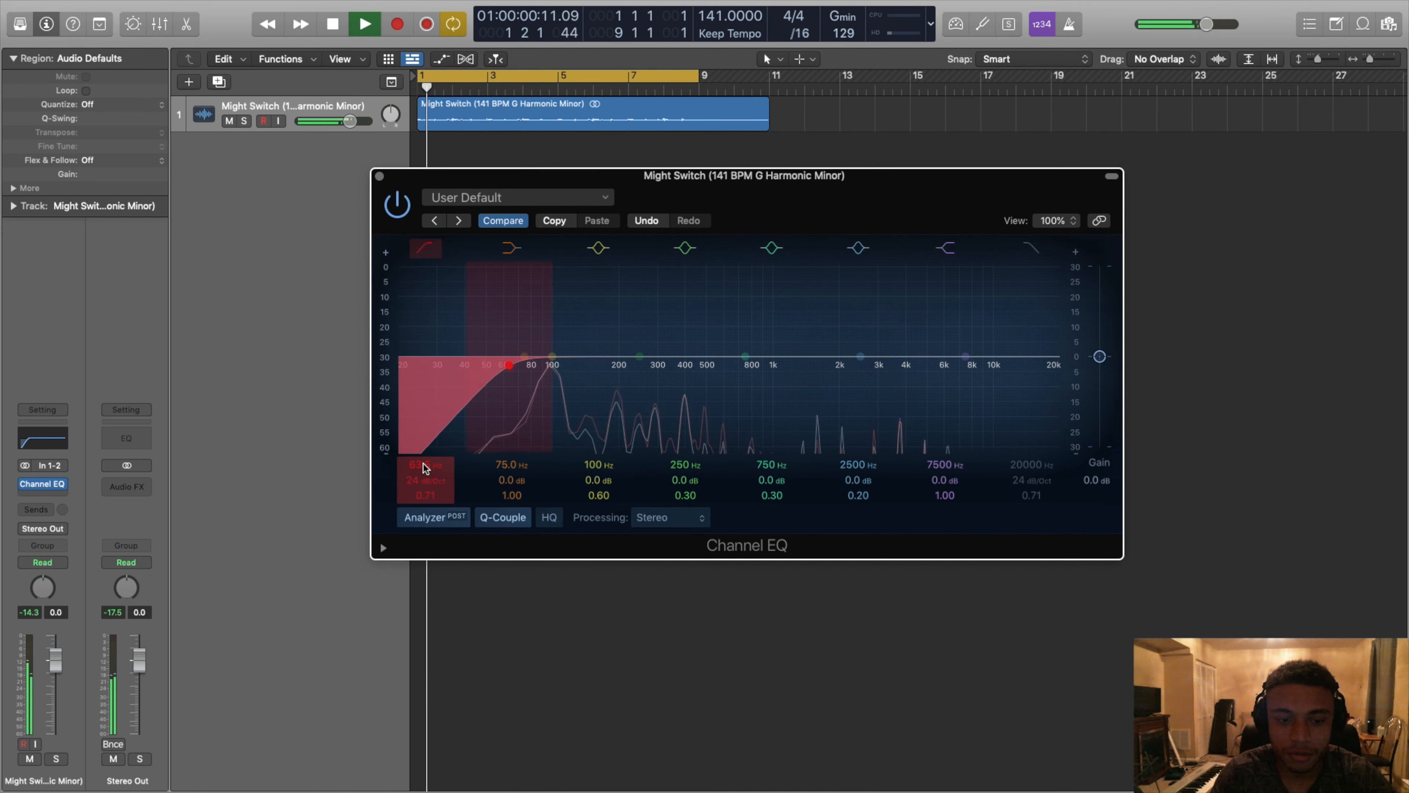
Step: Audition the low cut at 815 Hz, and bring its frequency back down to 89.5 Hz
drag(424, 468, 424, 432)
key(space)
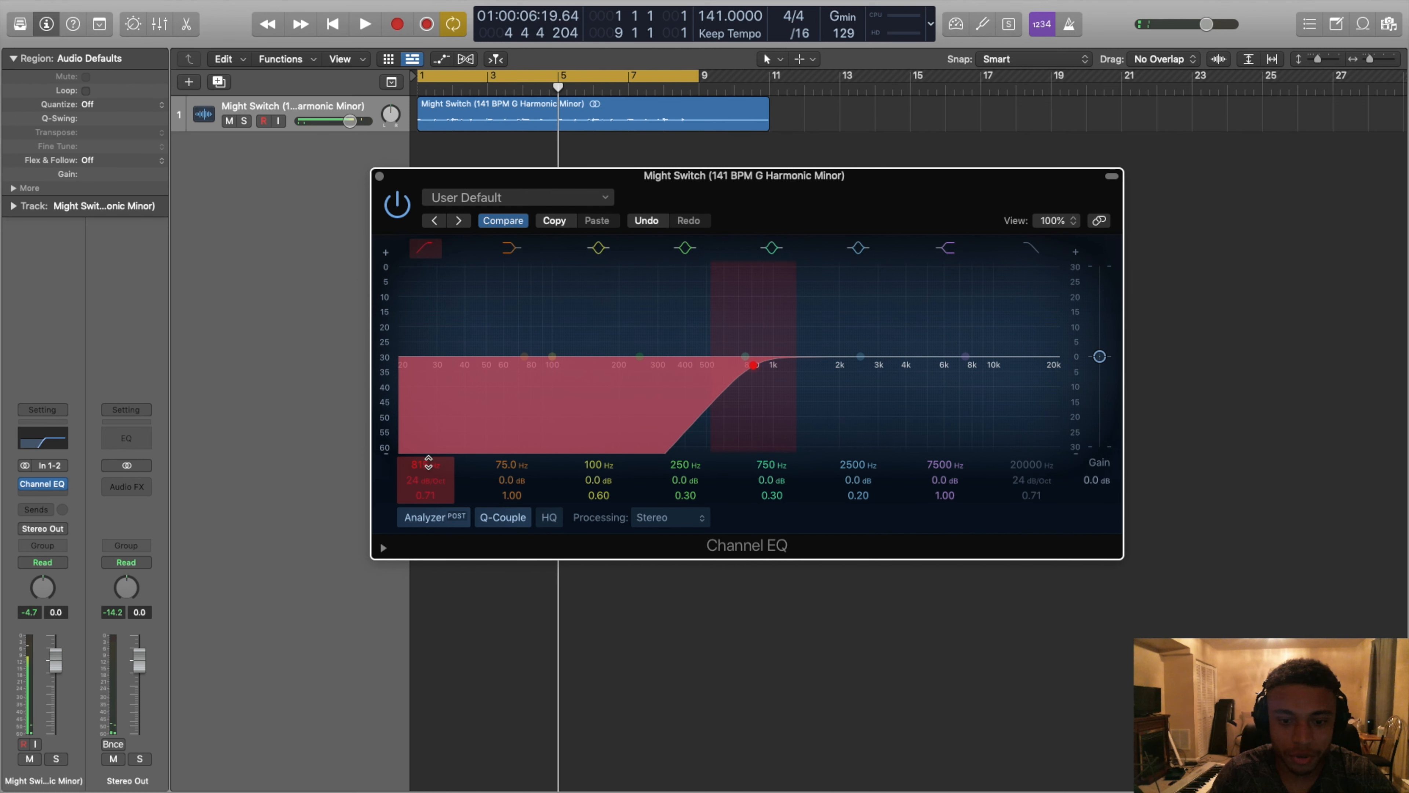
key(space)
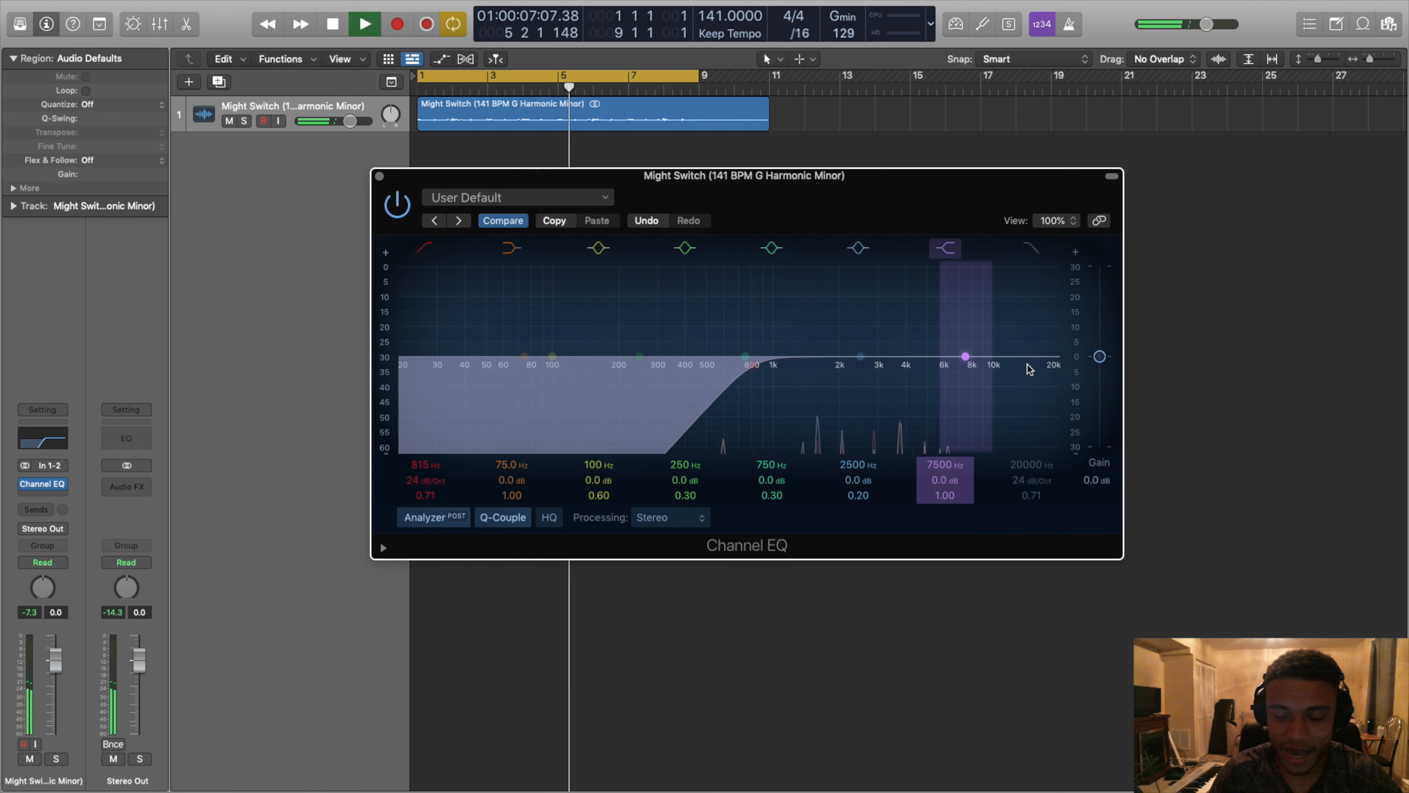
key(space)
drag(426, 465, 426, 535)
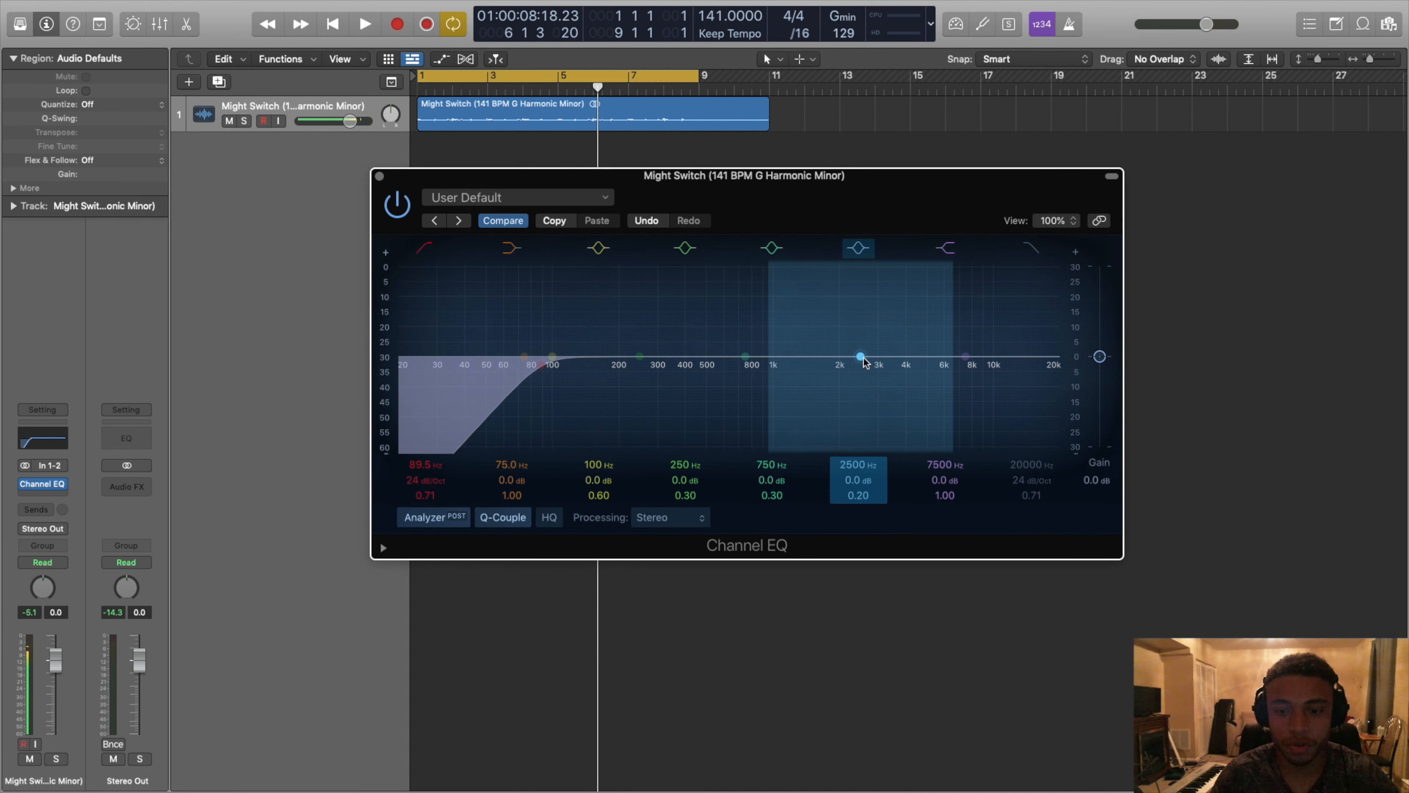
Step: Try a boost of about 12 dB near 3260 Hz on the 2500 Hz band, vary its Q up to 2.00, and flatten it
drag(860, 356, 891, 315)
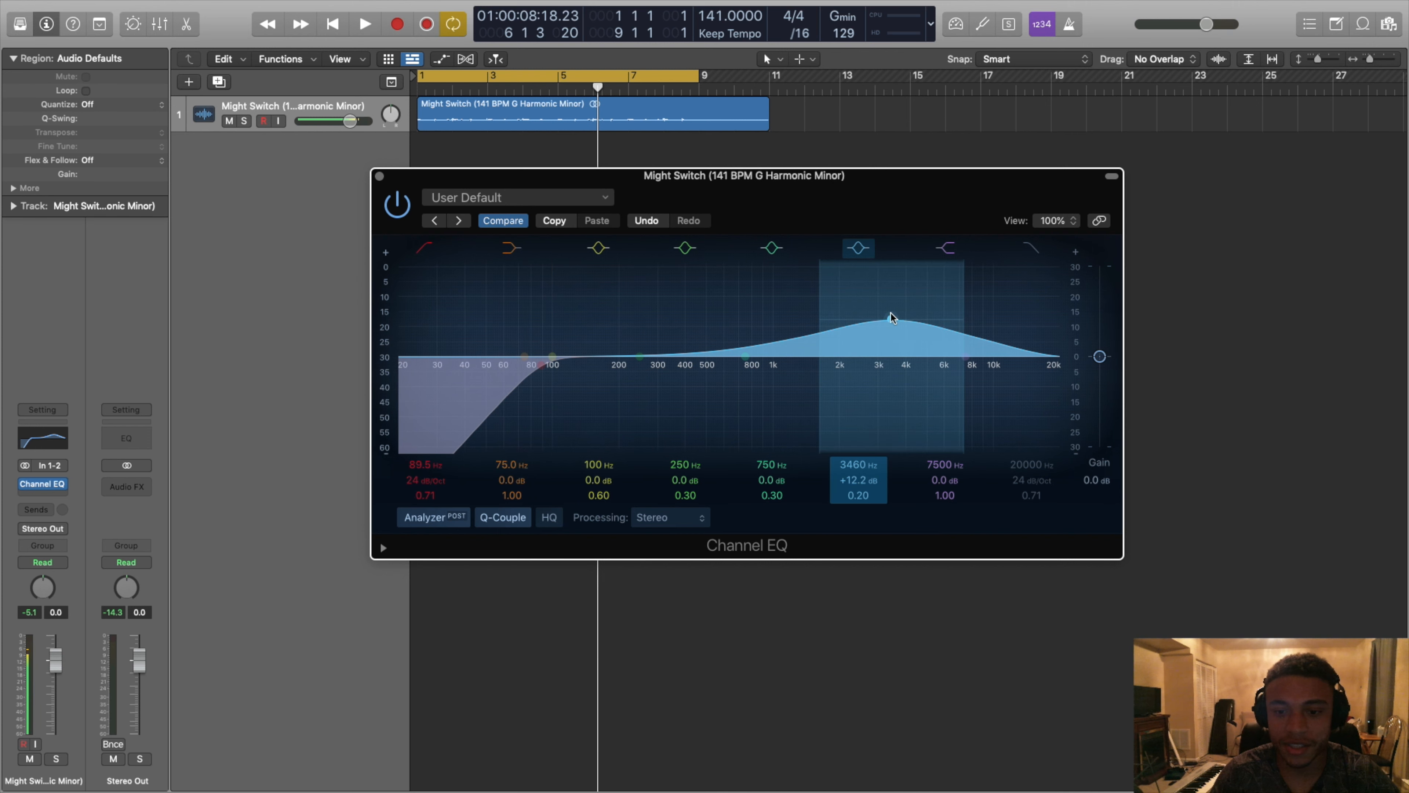
mouse_move(890, 319)
mouse_down()
mouse_move(871, 321)
mouse_move(885, 337)
mouse_up()
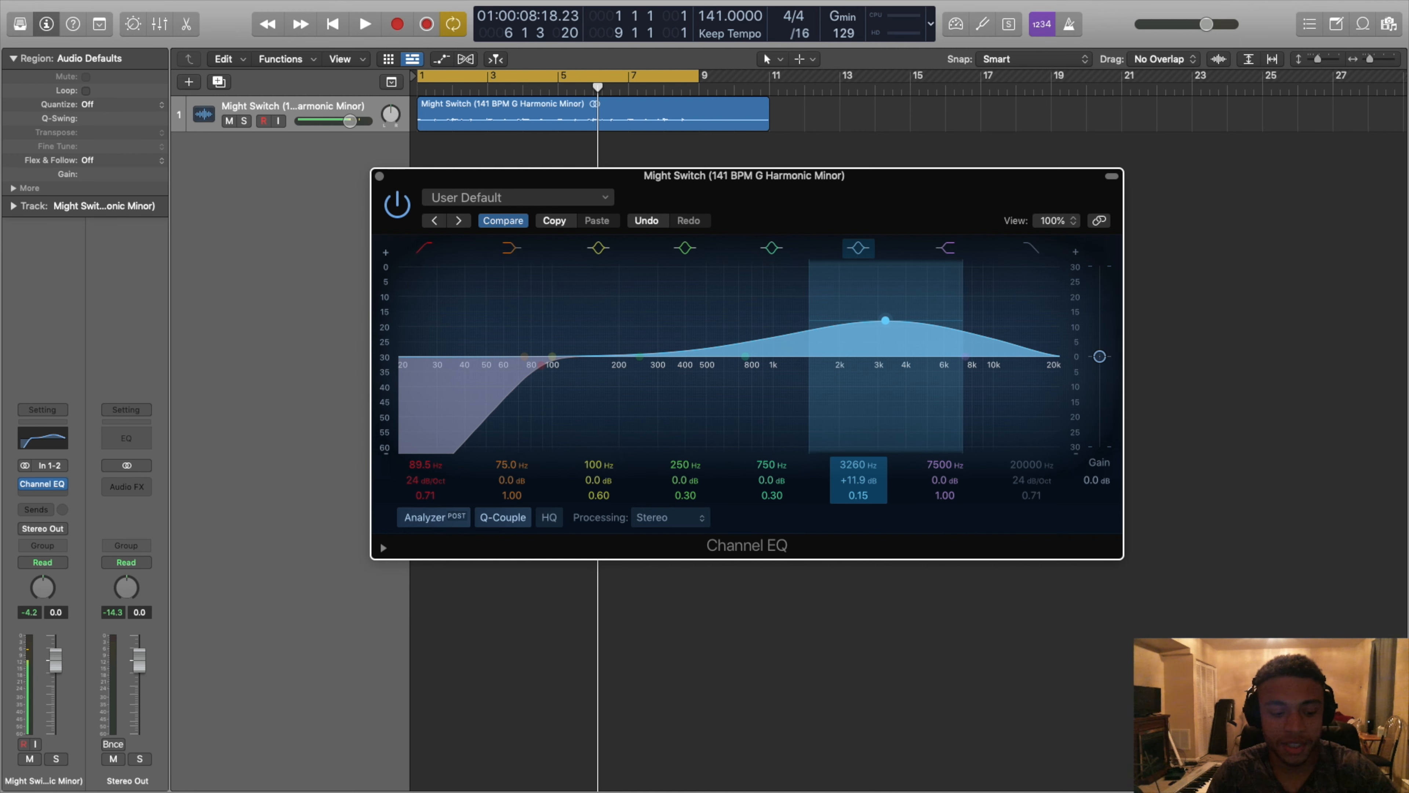
drag(858, 495, 858, 444)
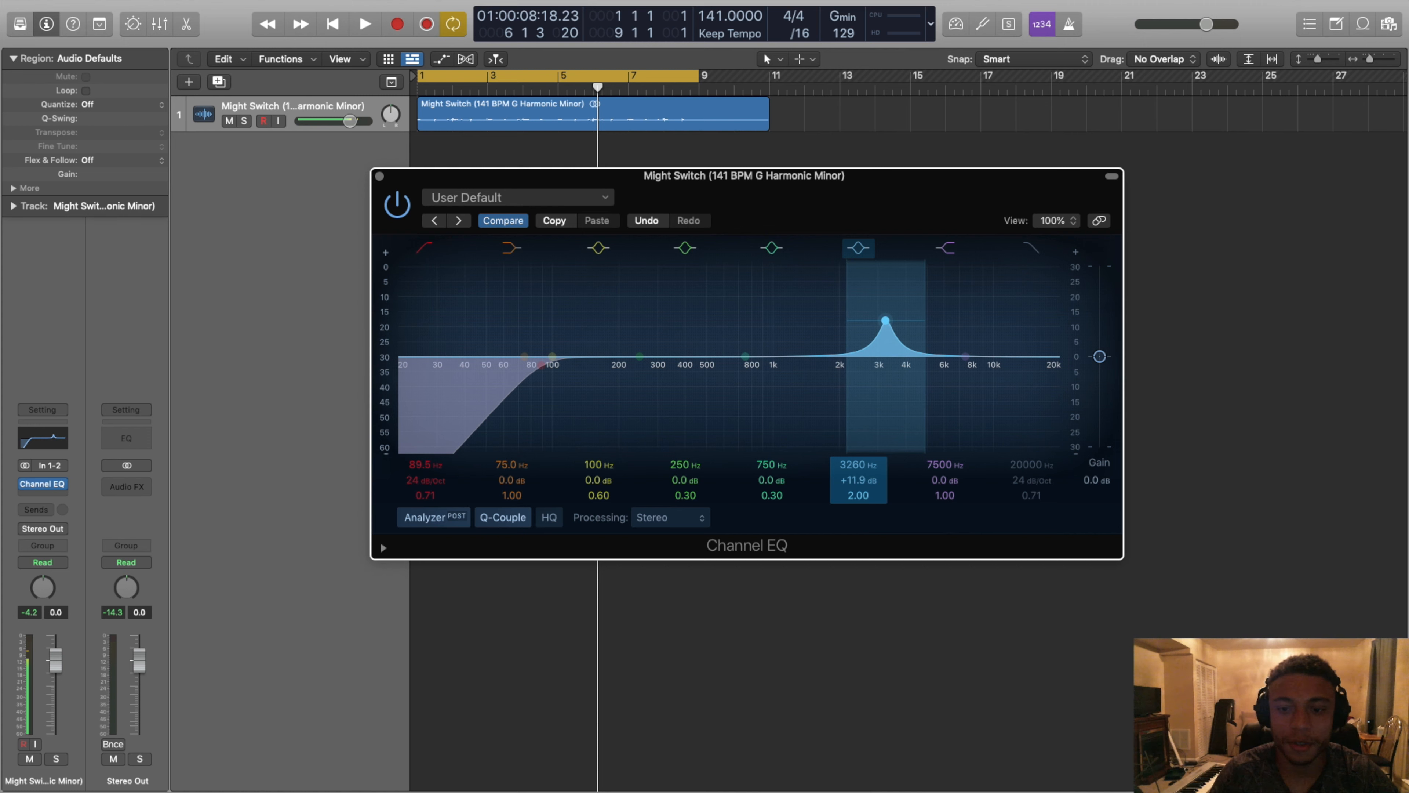
drag(885, 321, 885, 339)
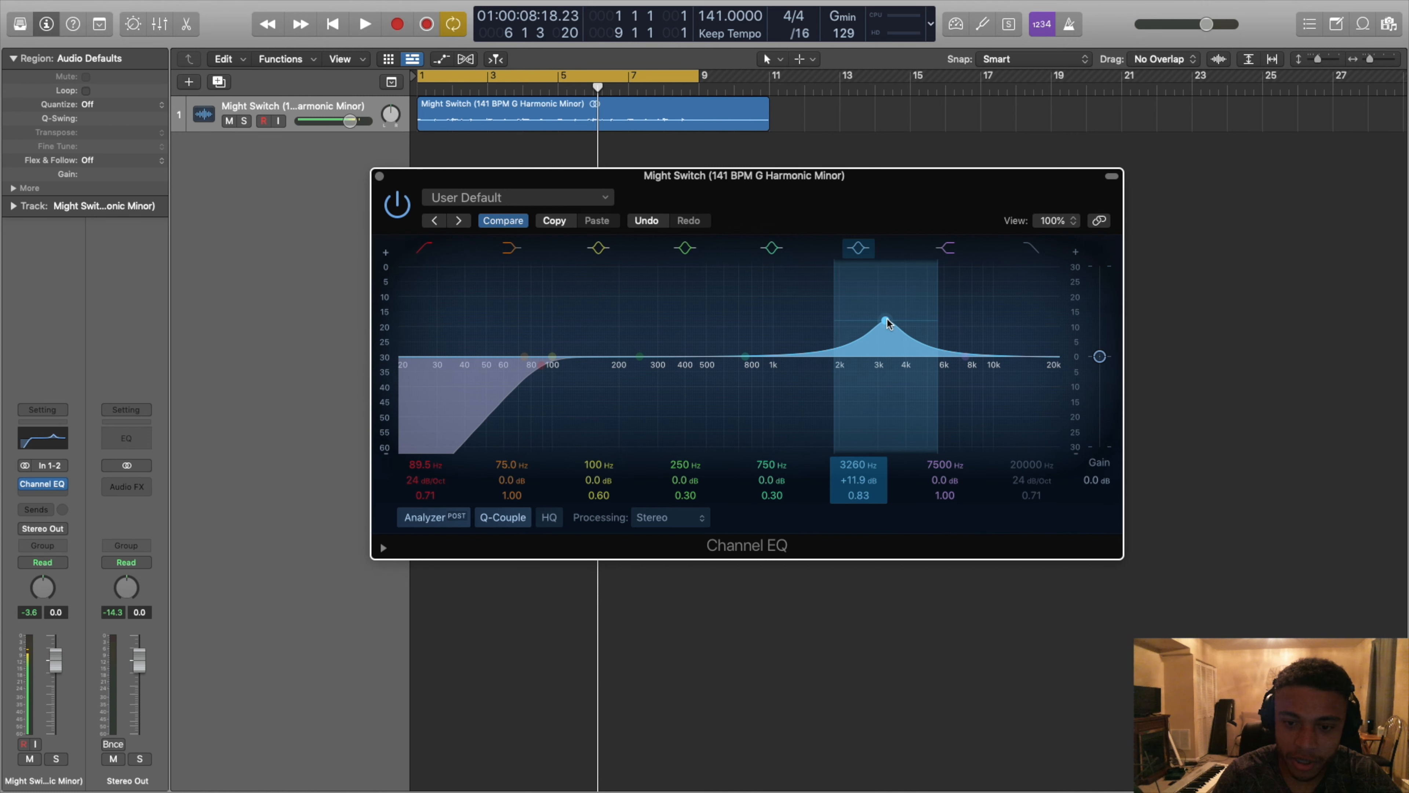
drag(885, 323, 888, 368)
Step: Sweep the blue bell band with a strong boost during playback, ending at 2360 Hz and +21.4 dB, and switch the band off
key(space)
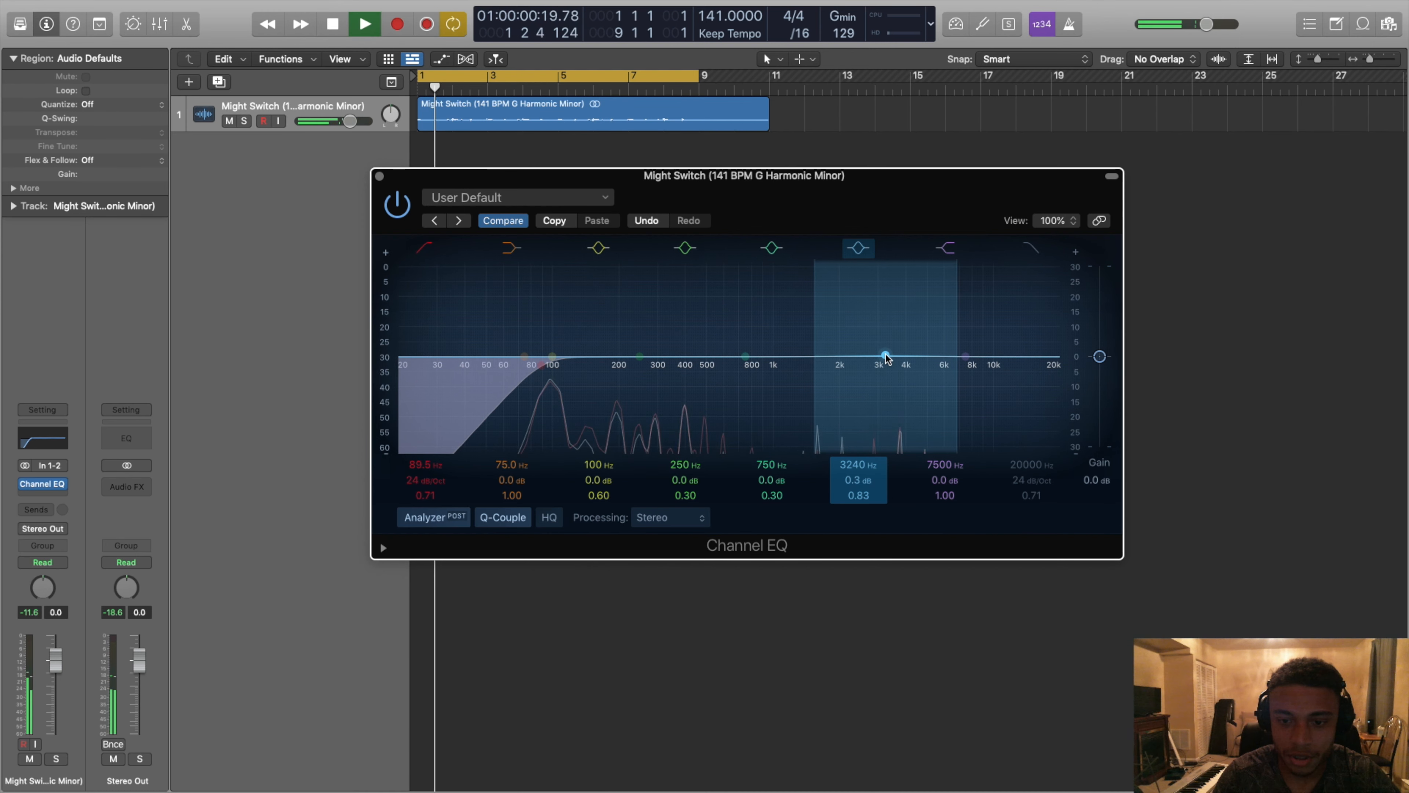
drag(886, 358, 880, 317)
key(space)
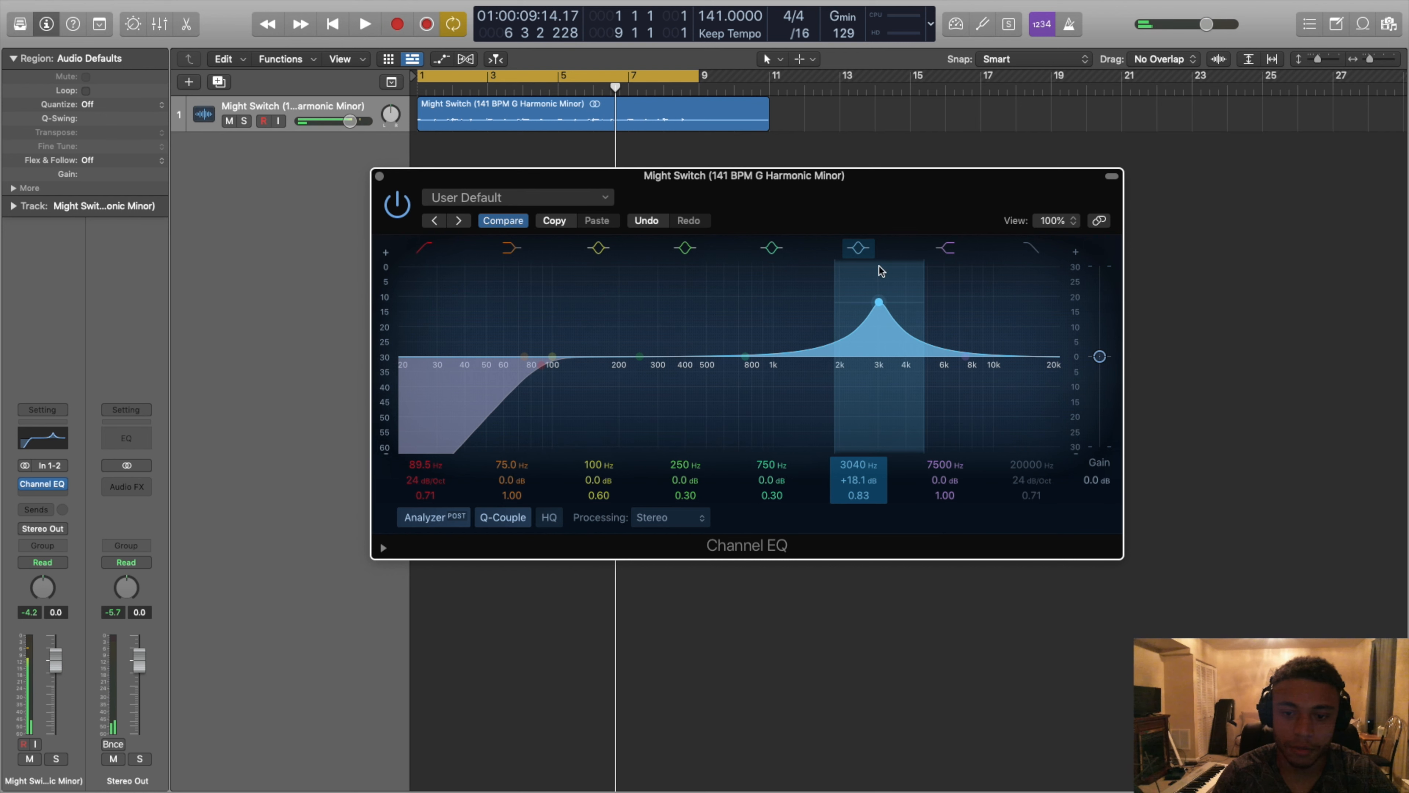
mouse_move(879, 302)
mouse_down()
mouse_move(869, 324)
mouse_move(820, 286)
mouse_move(702, 280)
mouse_move(856, 288)
mouse_up()
click(858, 248)
Step: Boost the 250 Hz band by 19.3 dB with Q 0.93, sweep it to 444 Hz during playback, and switch the band off
drag(677, 480, 680, 444)
key(space)
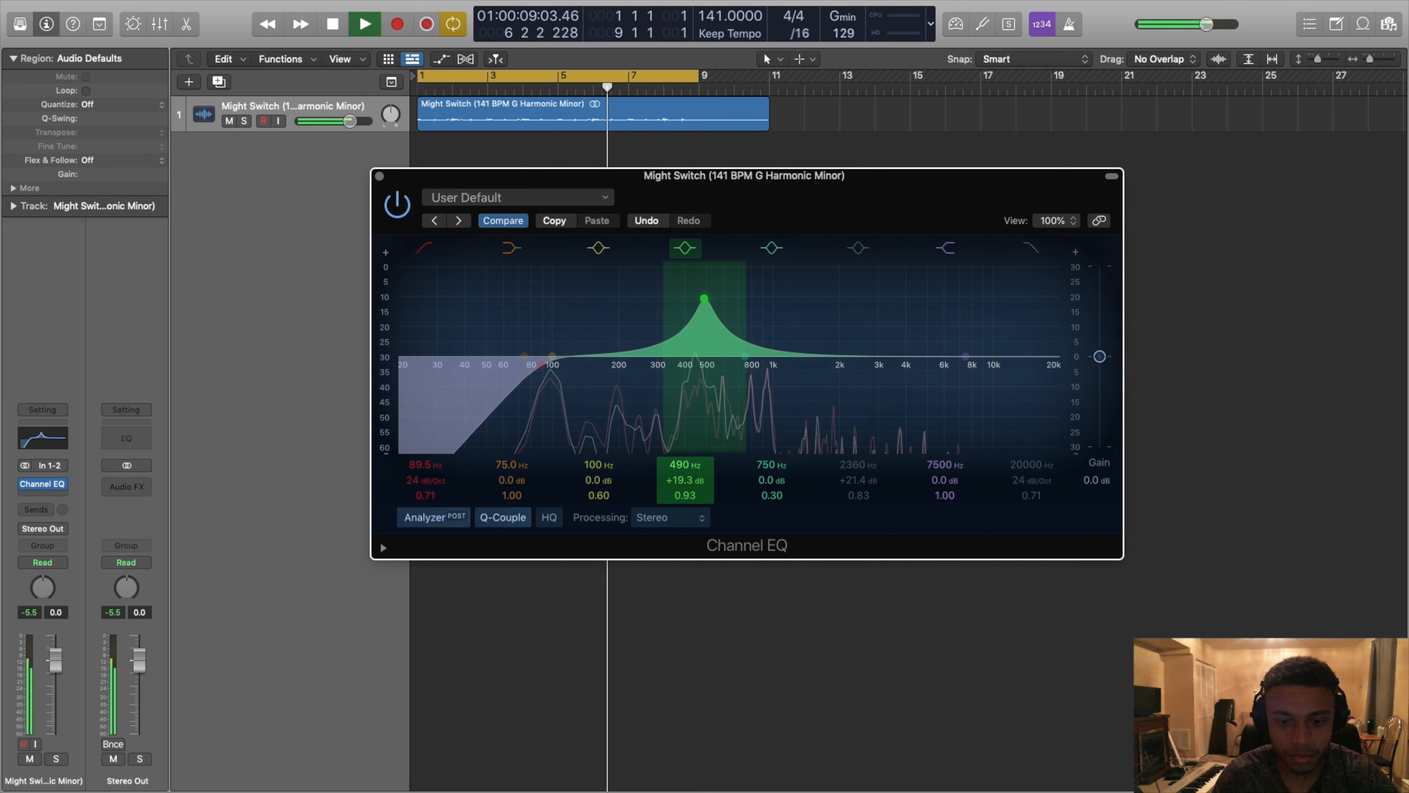
key(space)
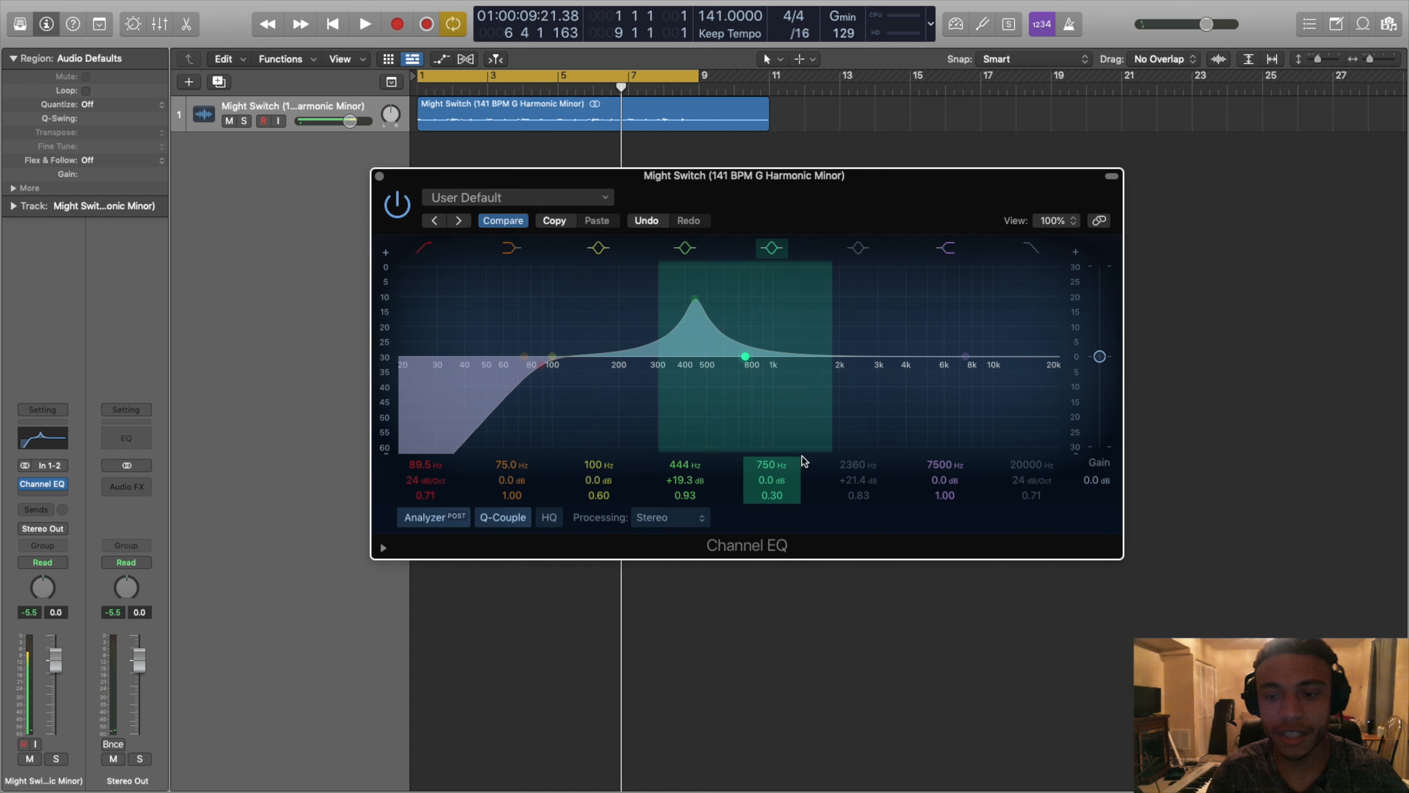
click(685, 248)
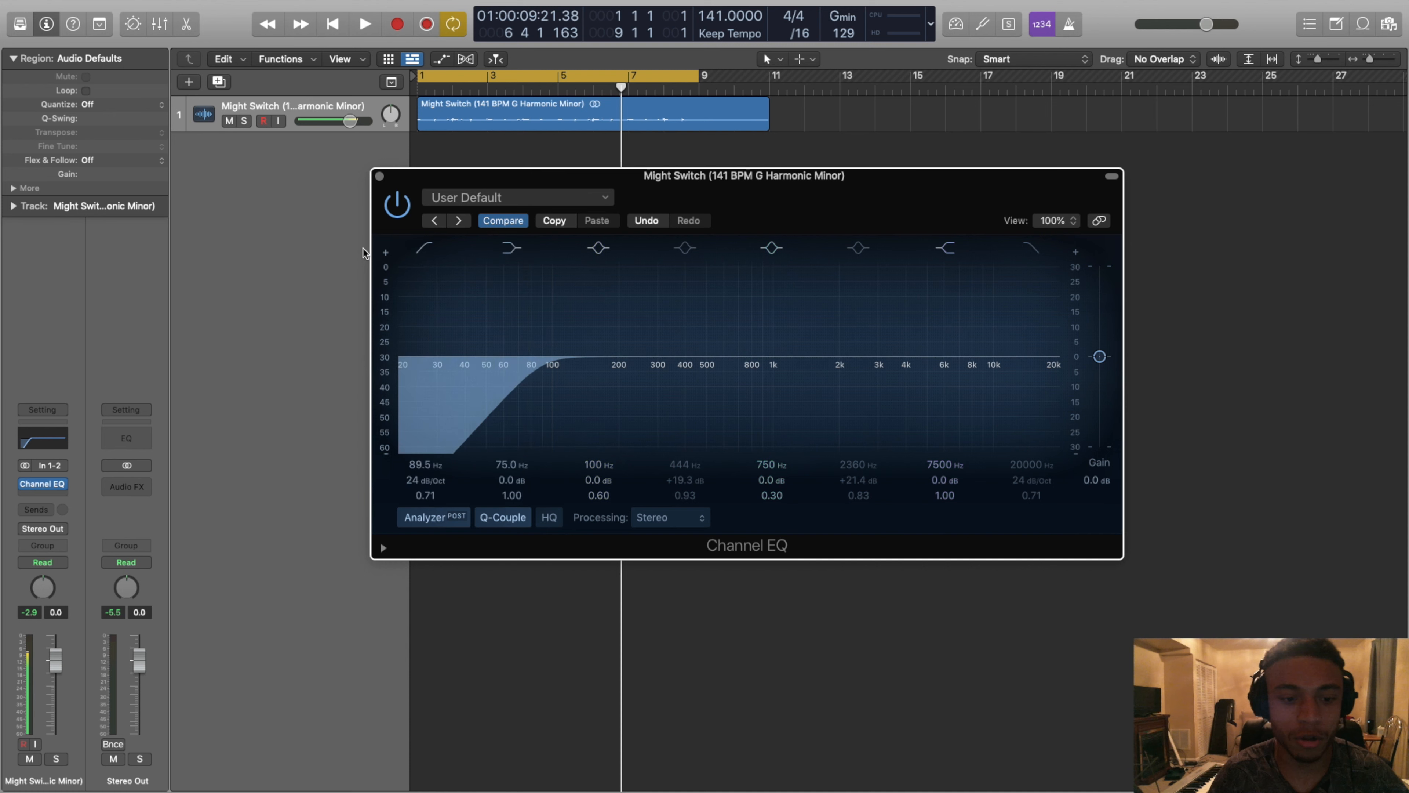
Step: Enable the high-cut filter and lower its frequency to 12000 Hz while the loop plays
click(1036, 248)
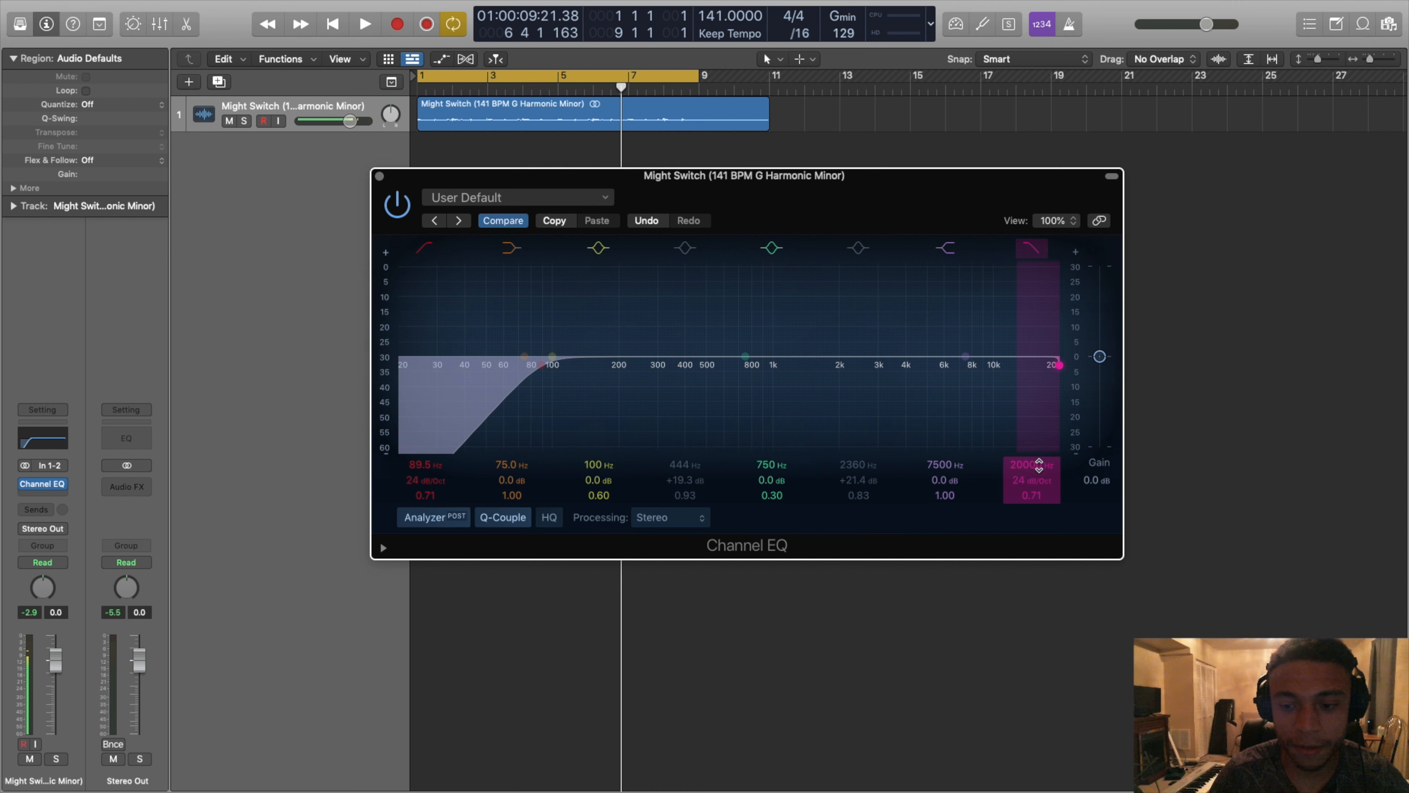
key(space)
mouse_move(1038, 466)
mouse_down()
mouse_move(1038, 536)
mouse_move(1041, 469)
mouse_up()
key(space)
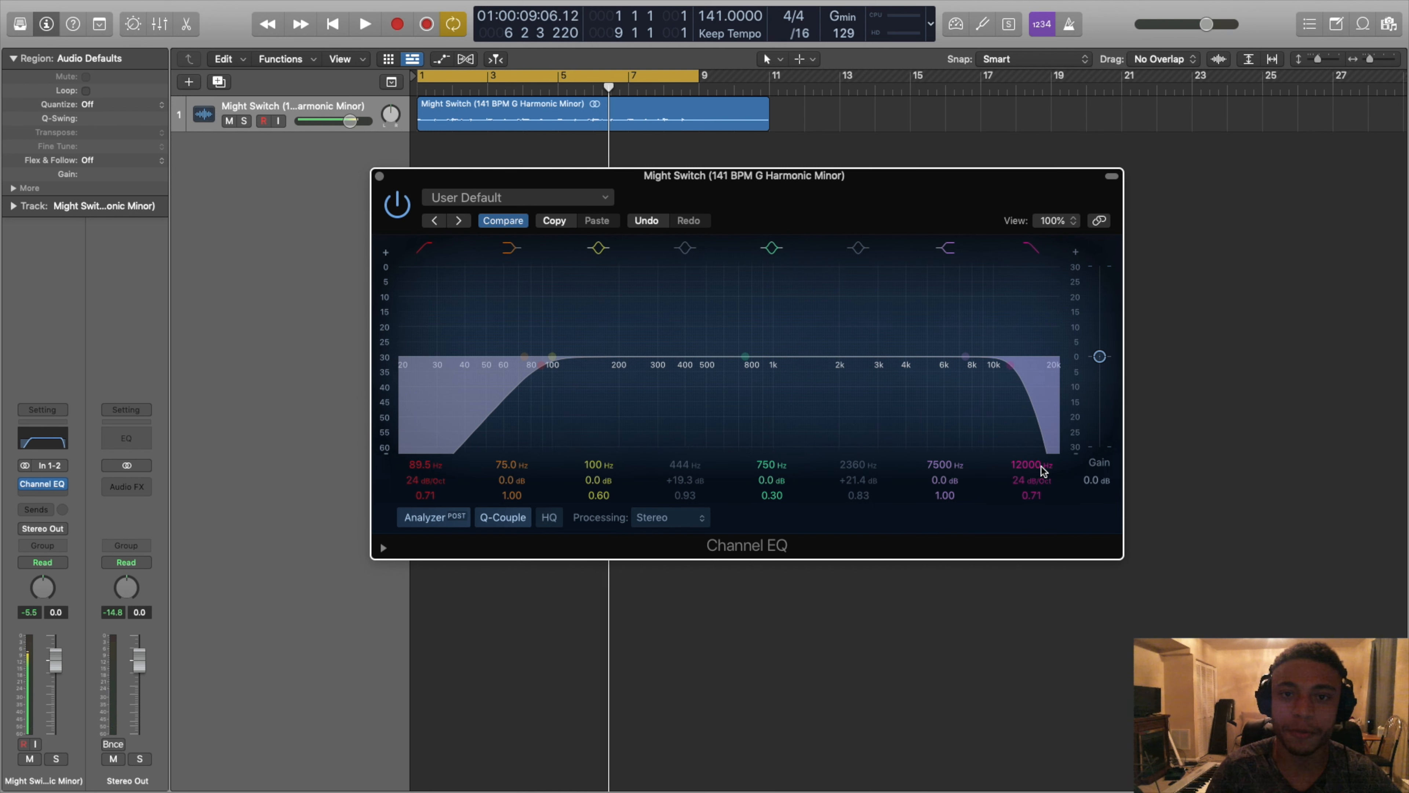
drag(824, 192, 808, 189)
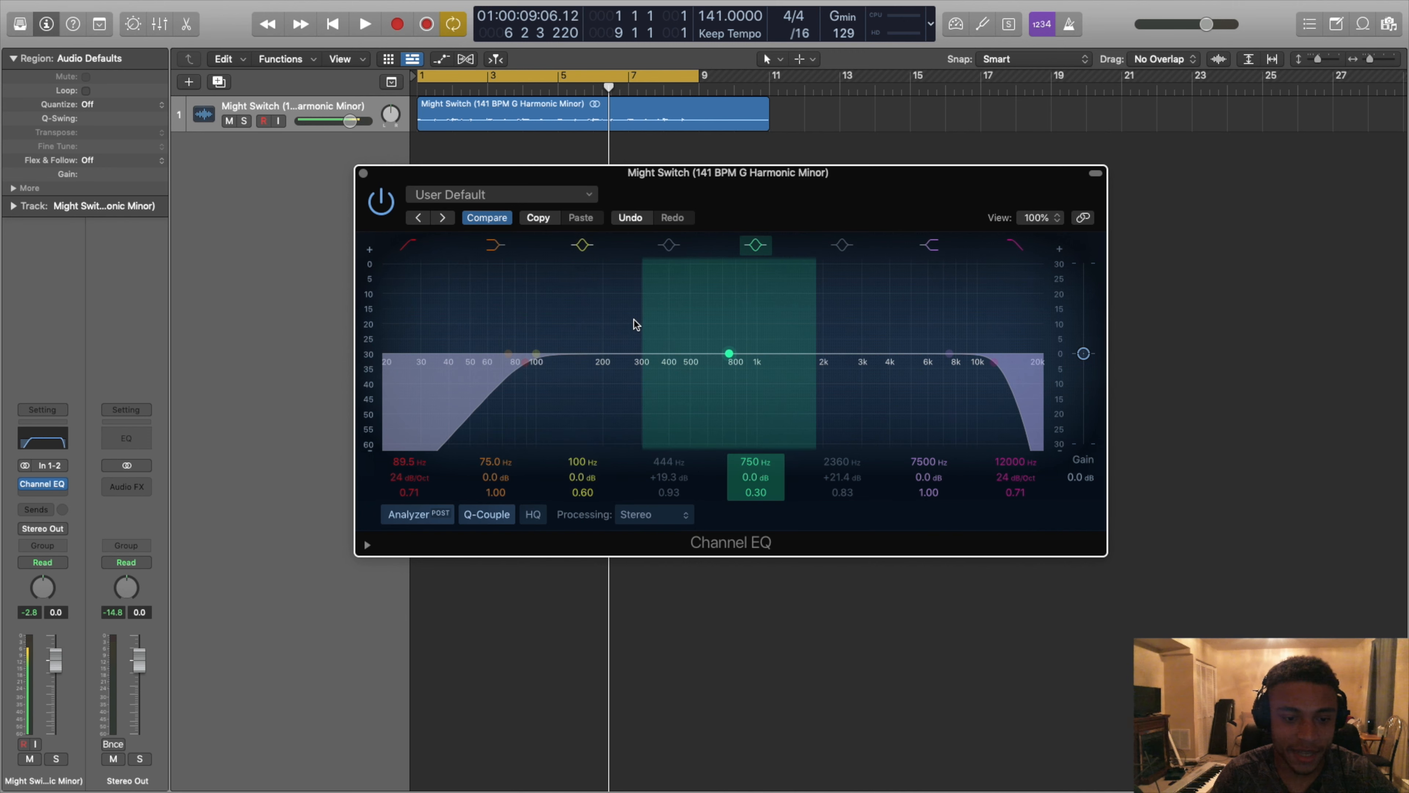
drag(892, 199, 852, 194)
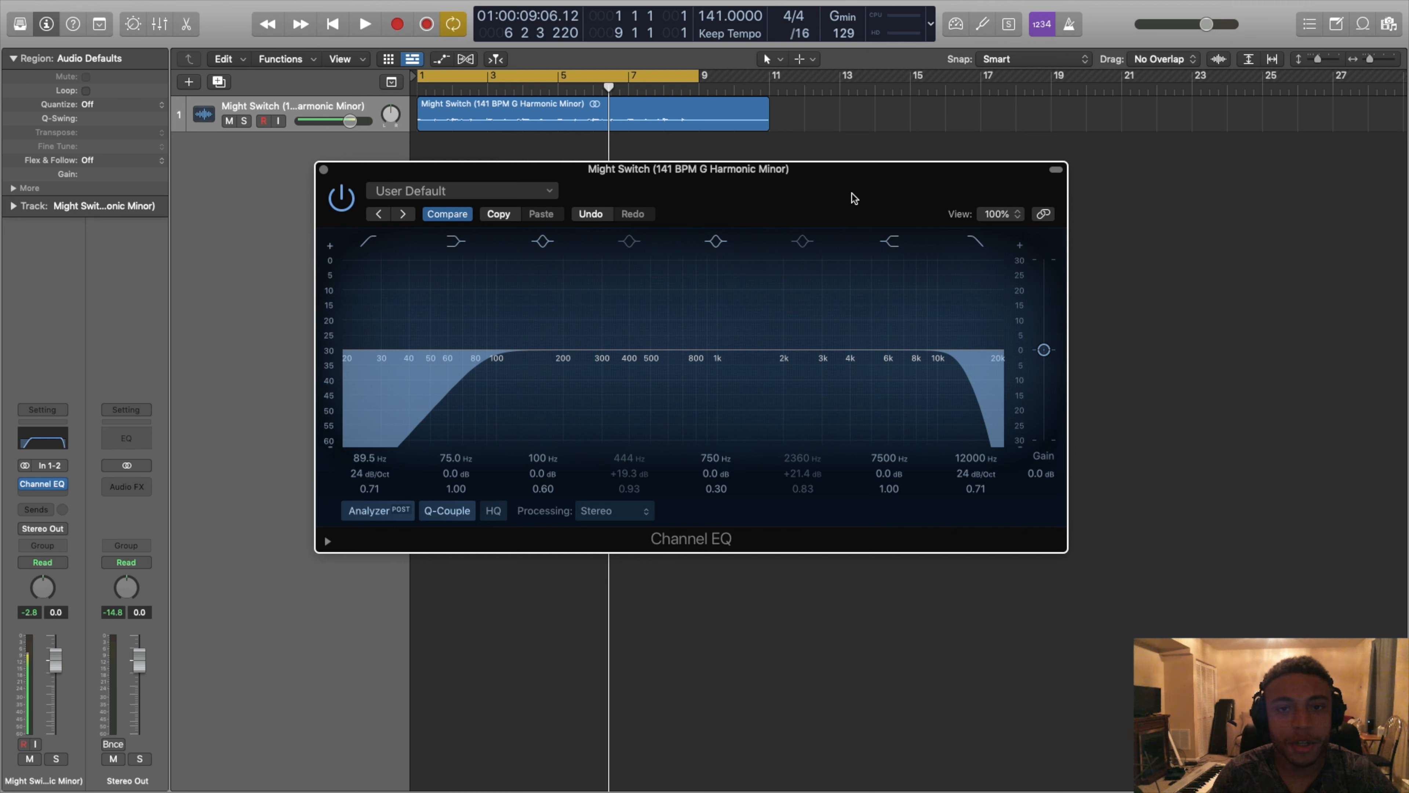
Step: Raise the high-cut filter to 20000 Hz with Q 1.10, load the Piano keyboard preset and play the loop through it
drag(953, 351, 1001, 347)
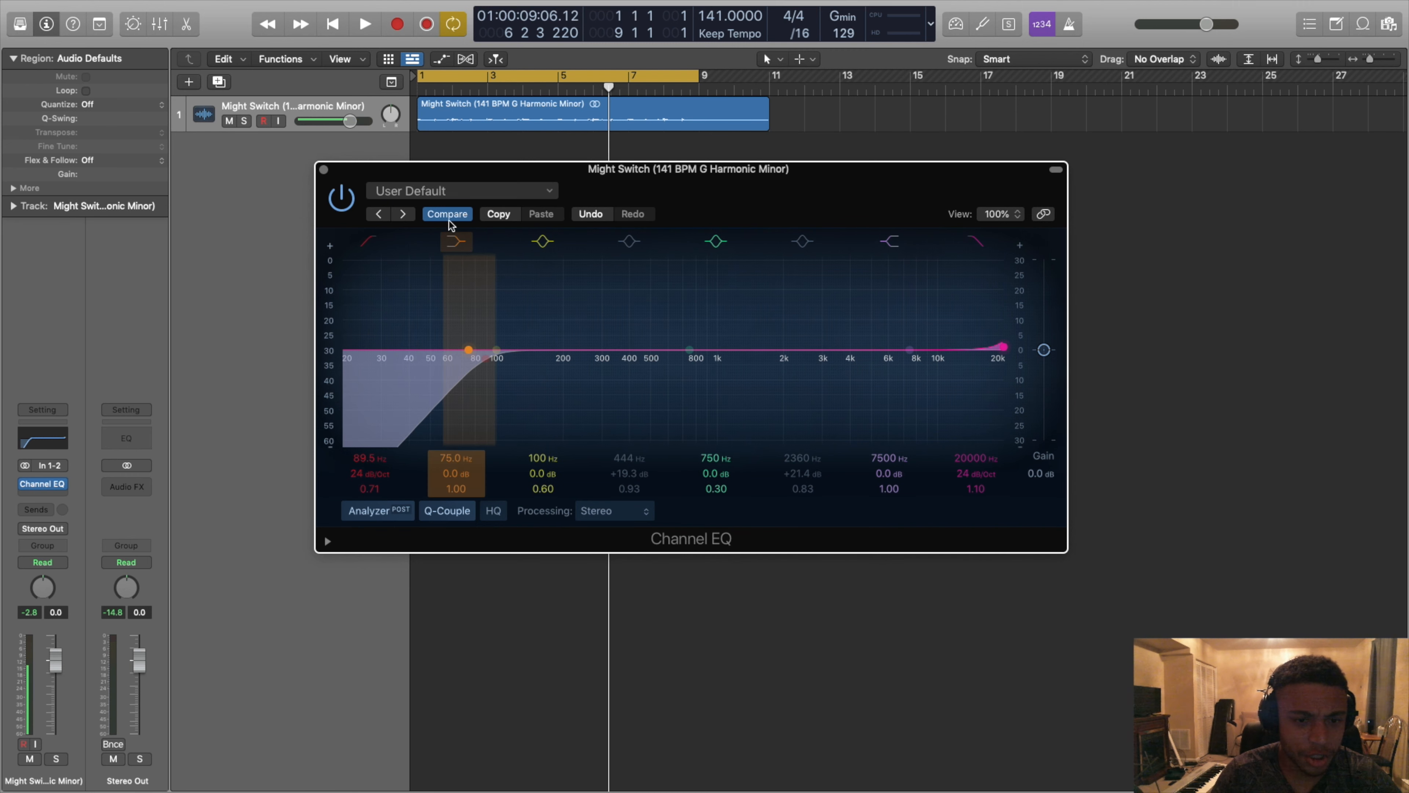
click(443, 191)
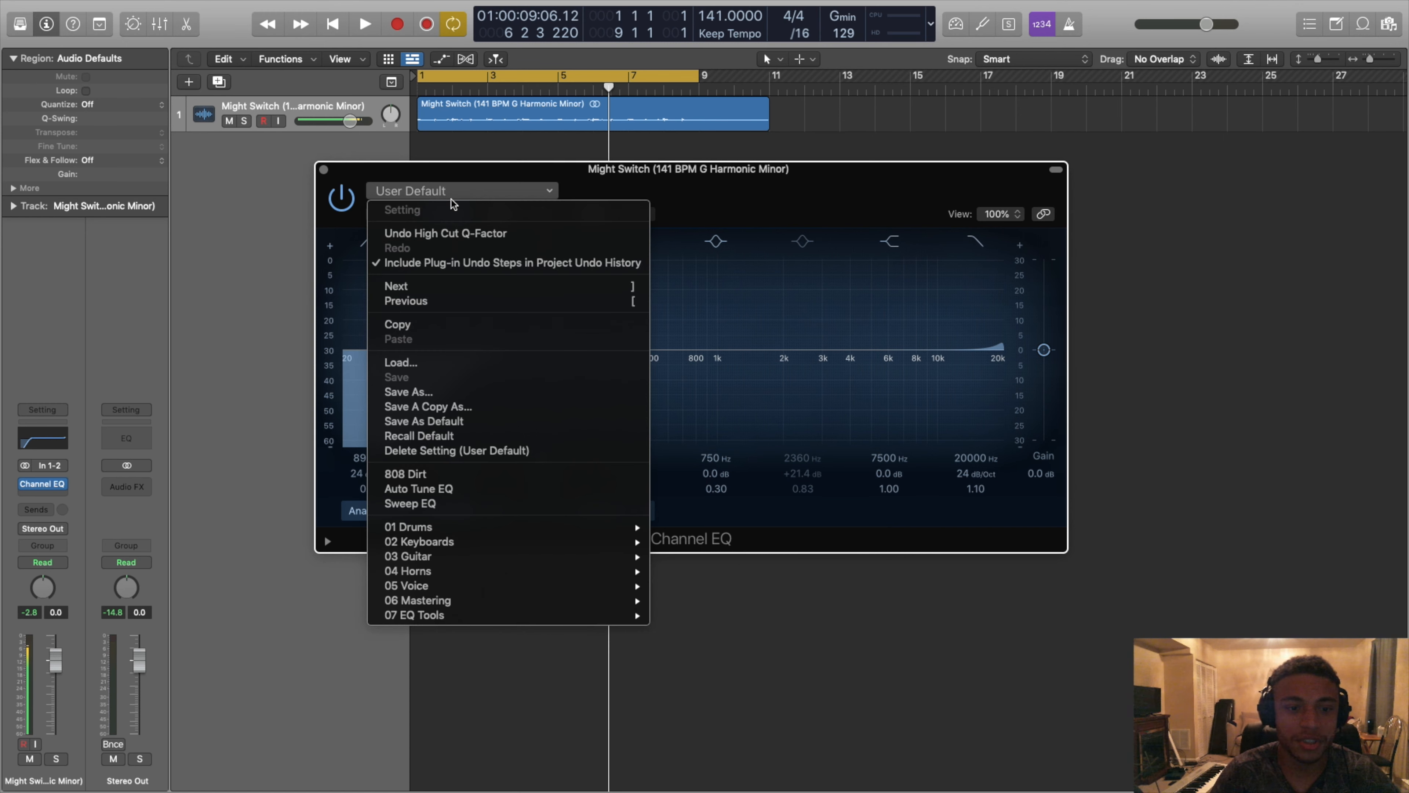
mouse_move(507, 527)
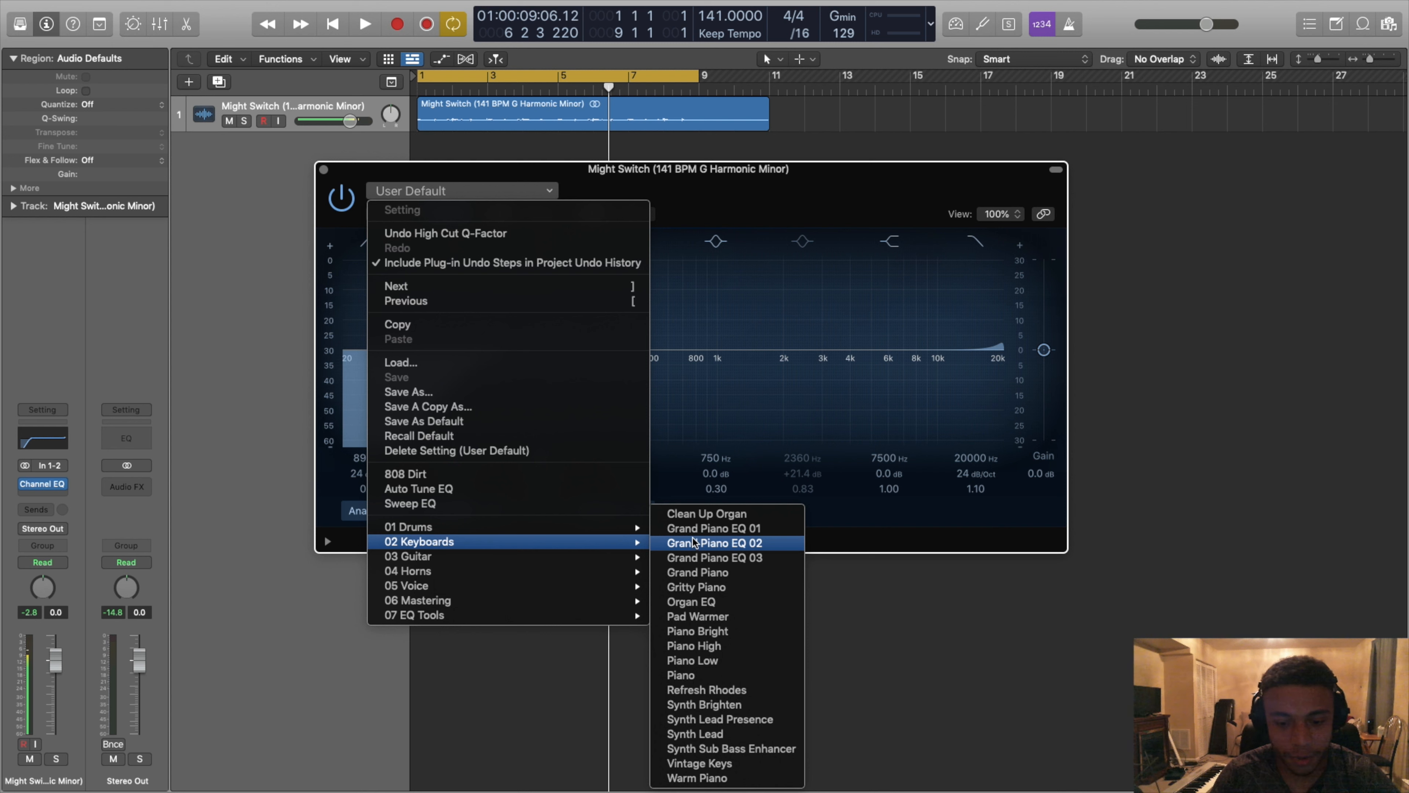
click(715, 680)
key(Return)
key(space)
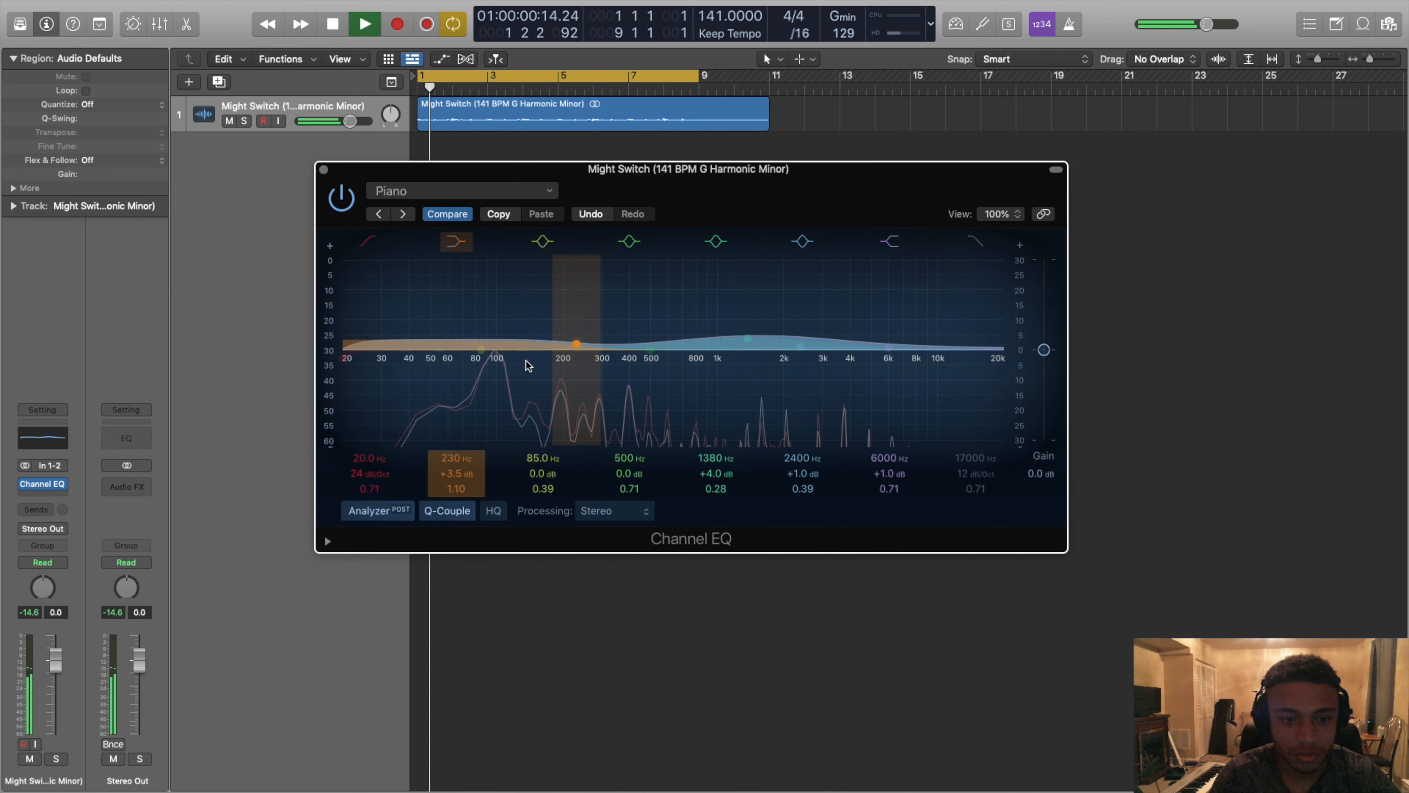
Step: Compare the loop with Channel EQ bypassed and with the Piano preset active, ending with the EQ enabled and playback stopped
click(341, 198)
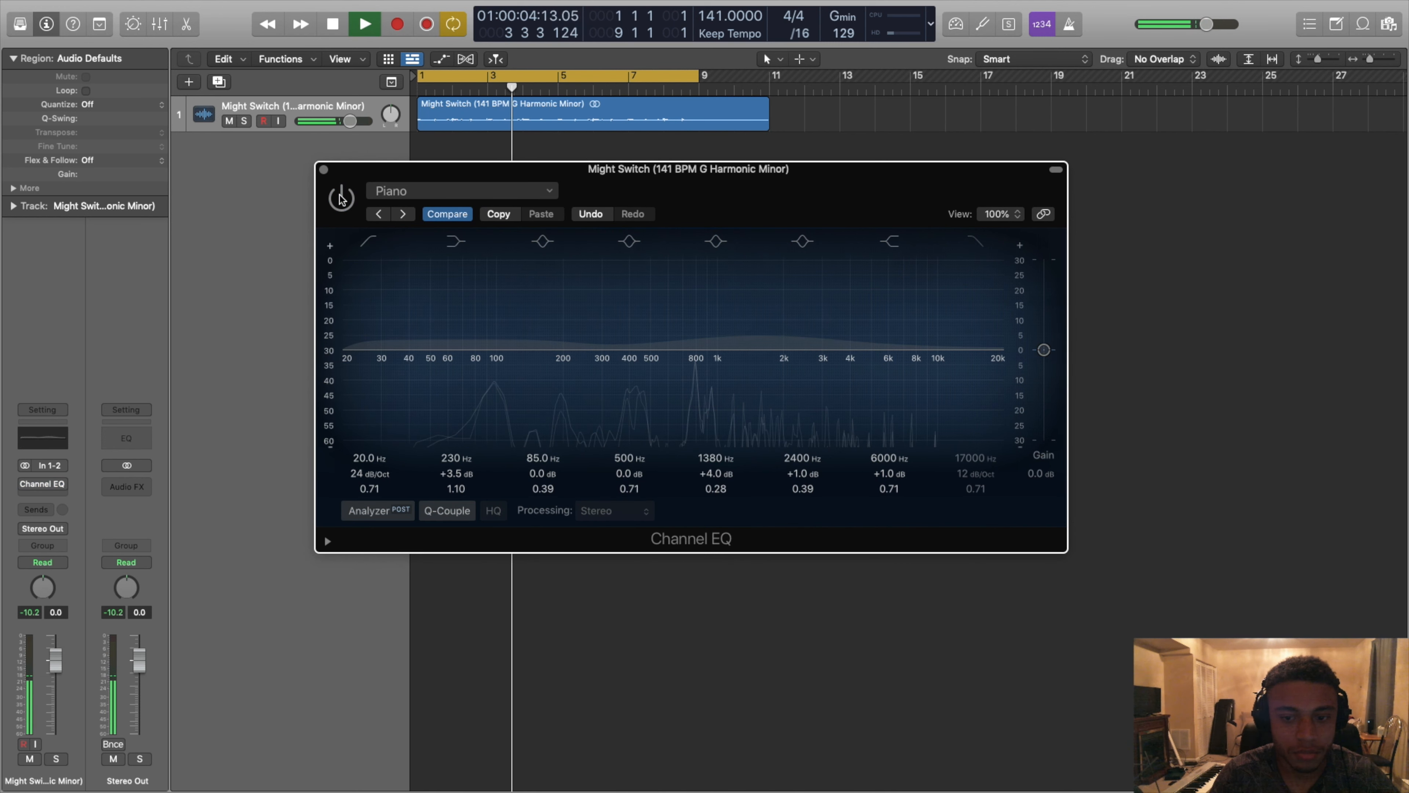
click(342, 199)
key(space)
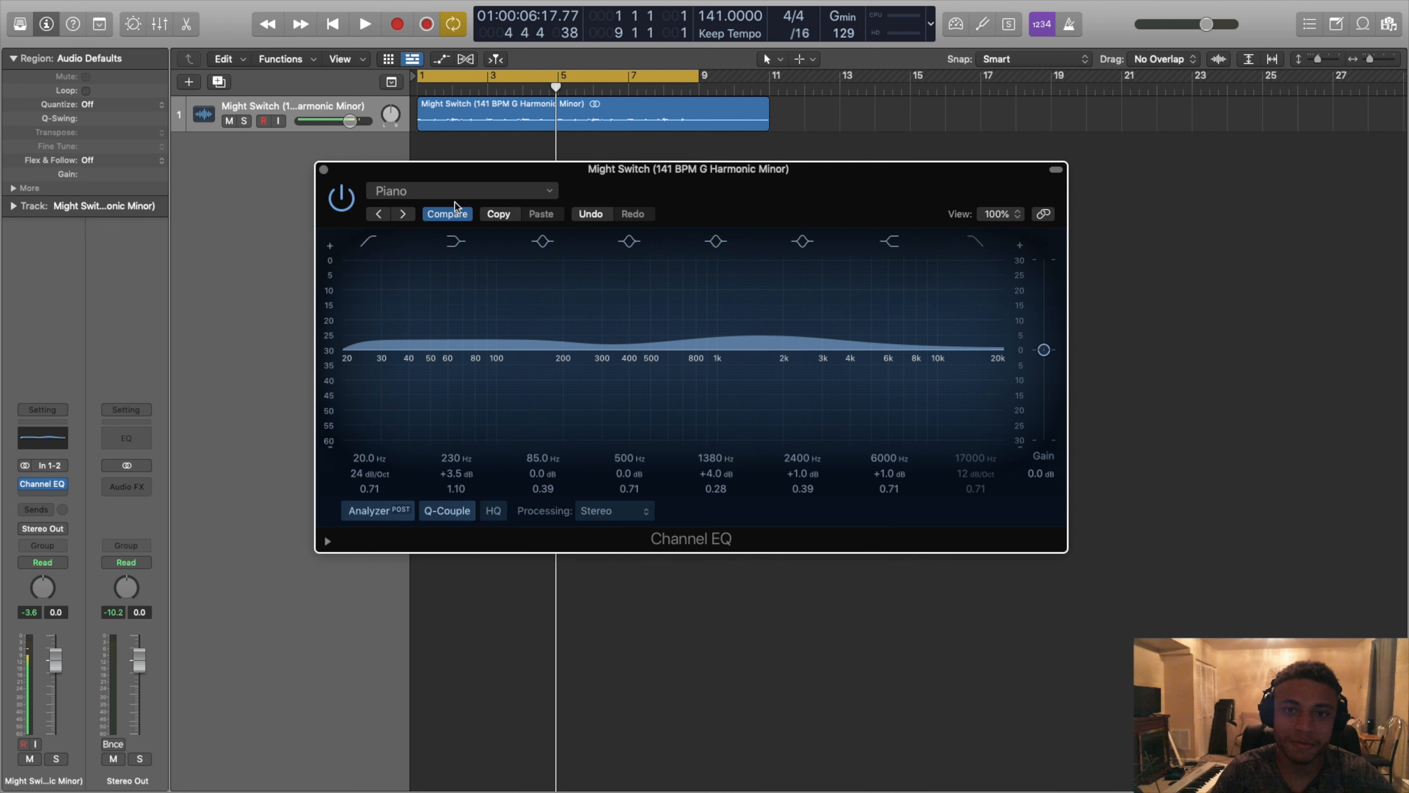
Step: Load the Phone Filter Wide Band preset from the EQ Tools category and audition the loop briefly
click(455, 191)
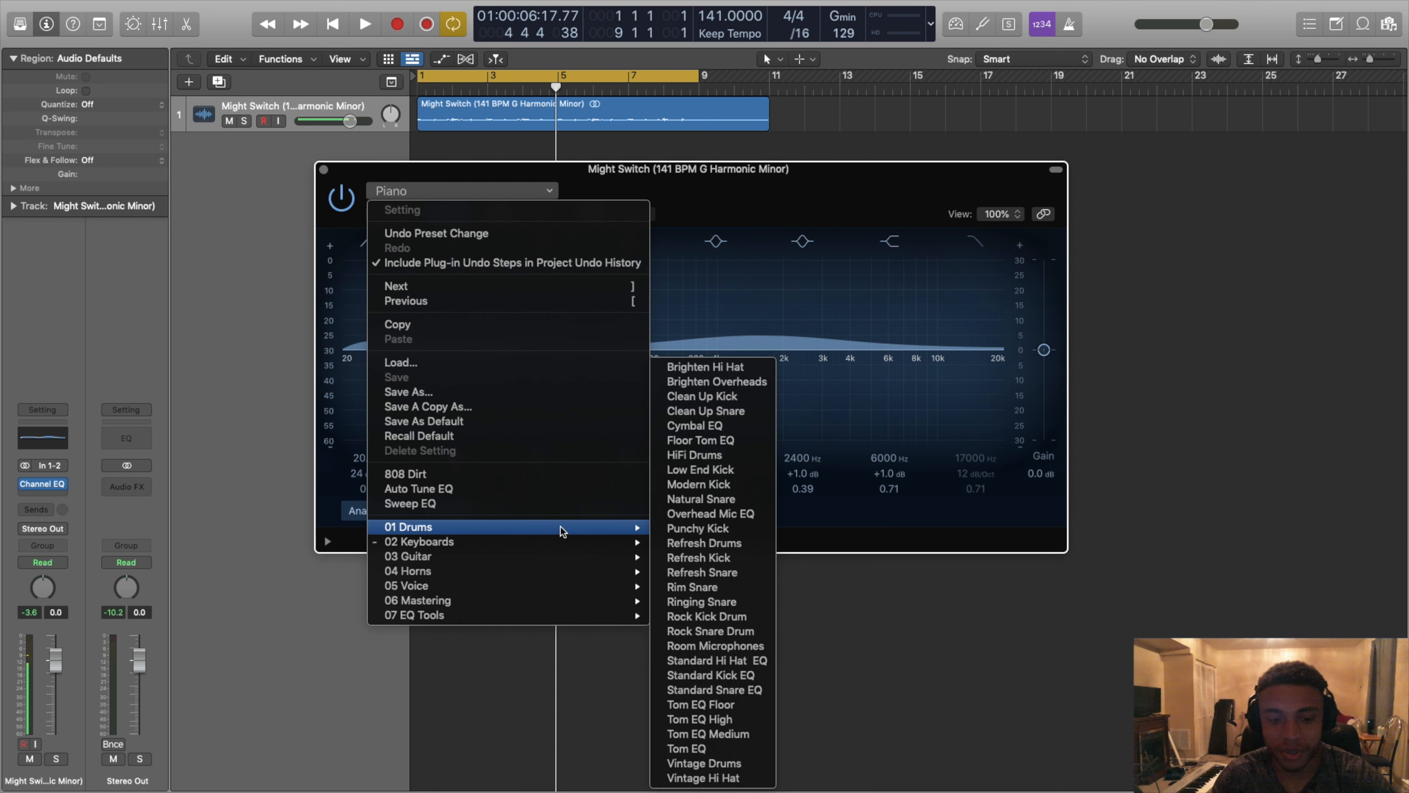
mouse_move(571, 616)
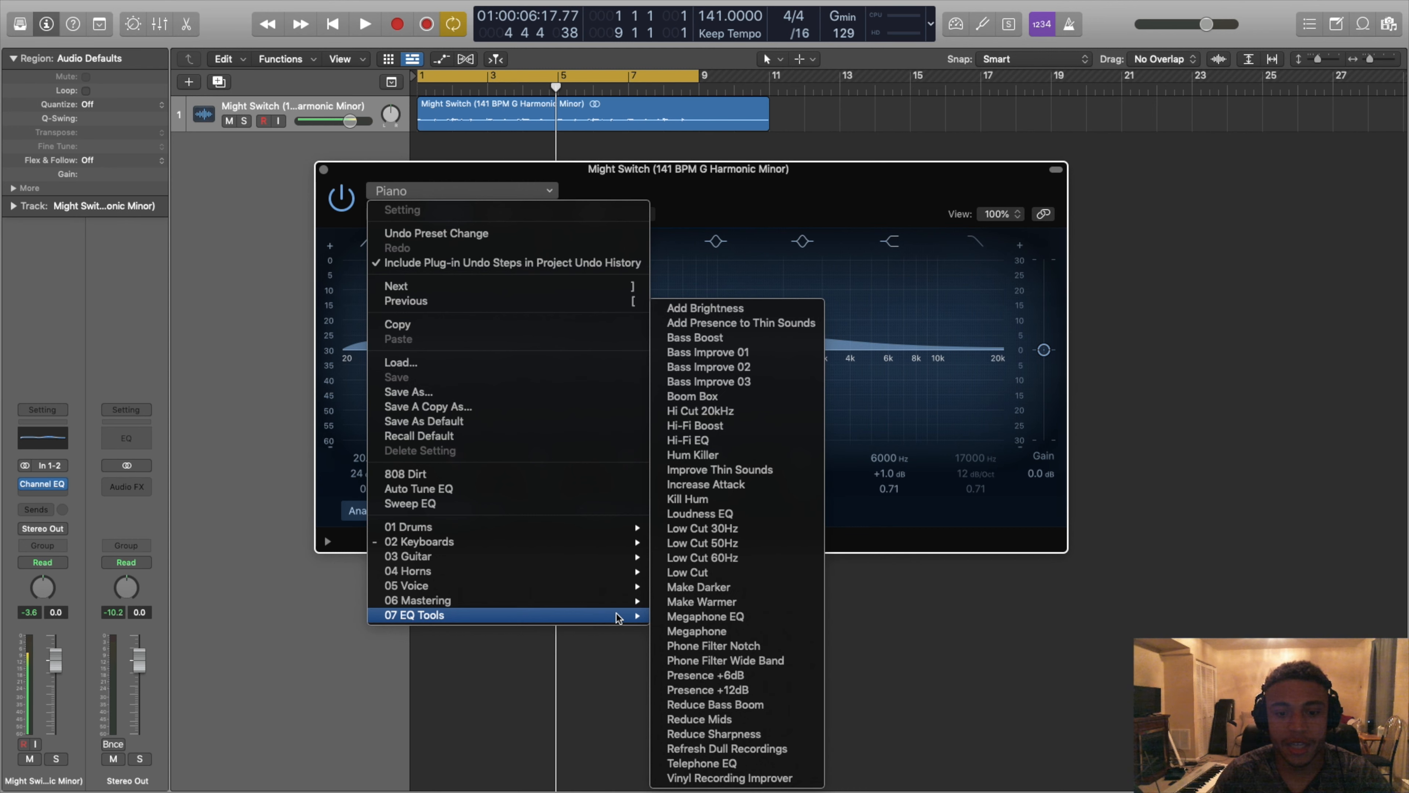
click(710, 660)
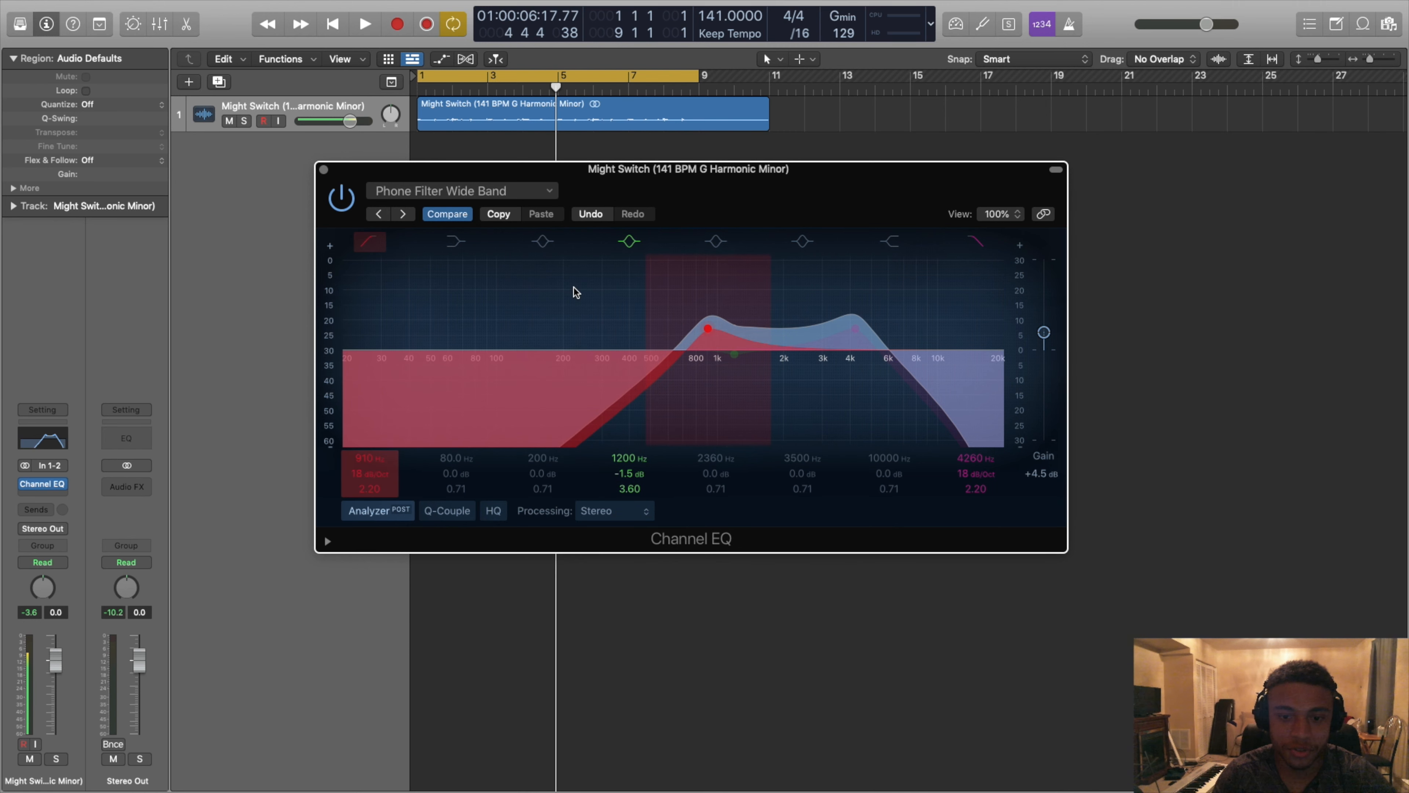
key(space)
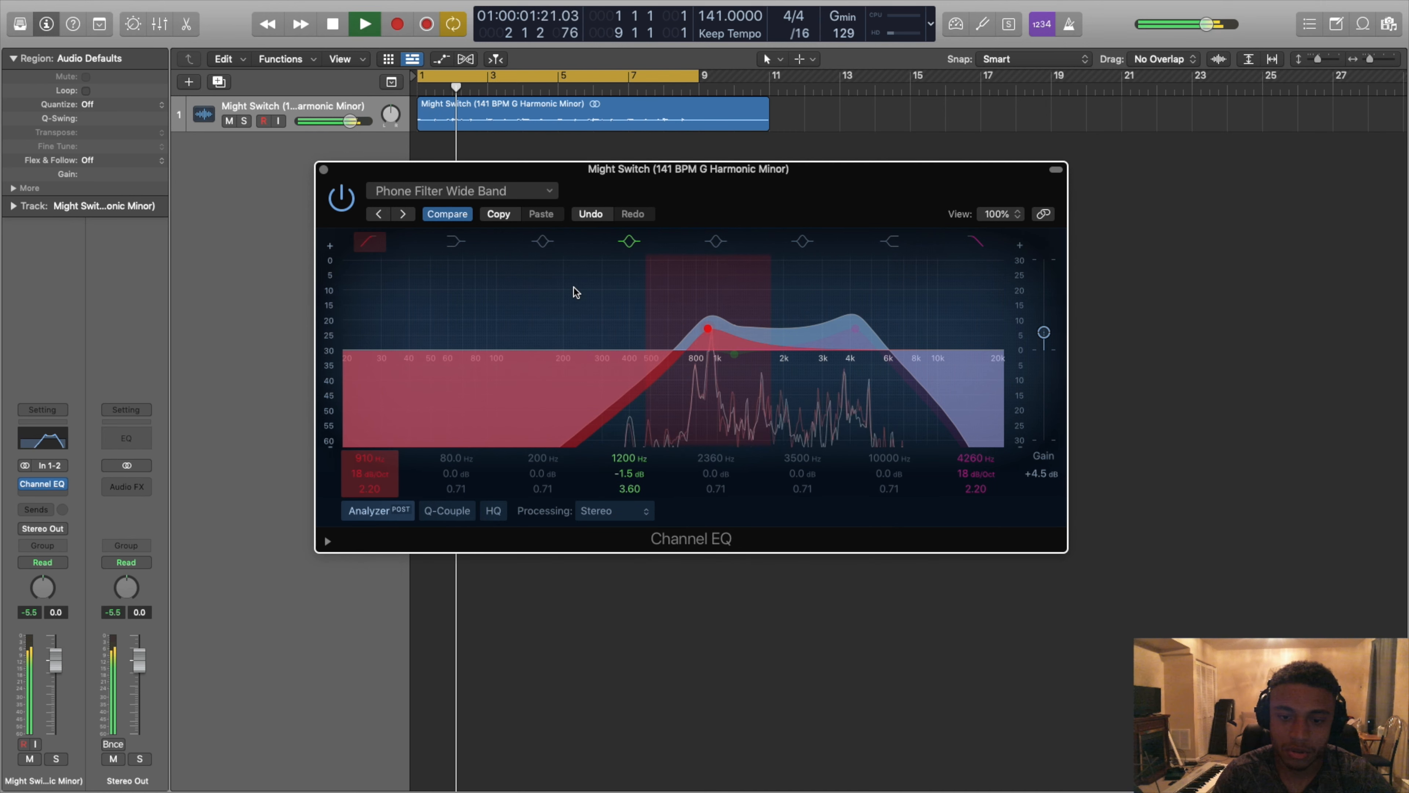
key(space)
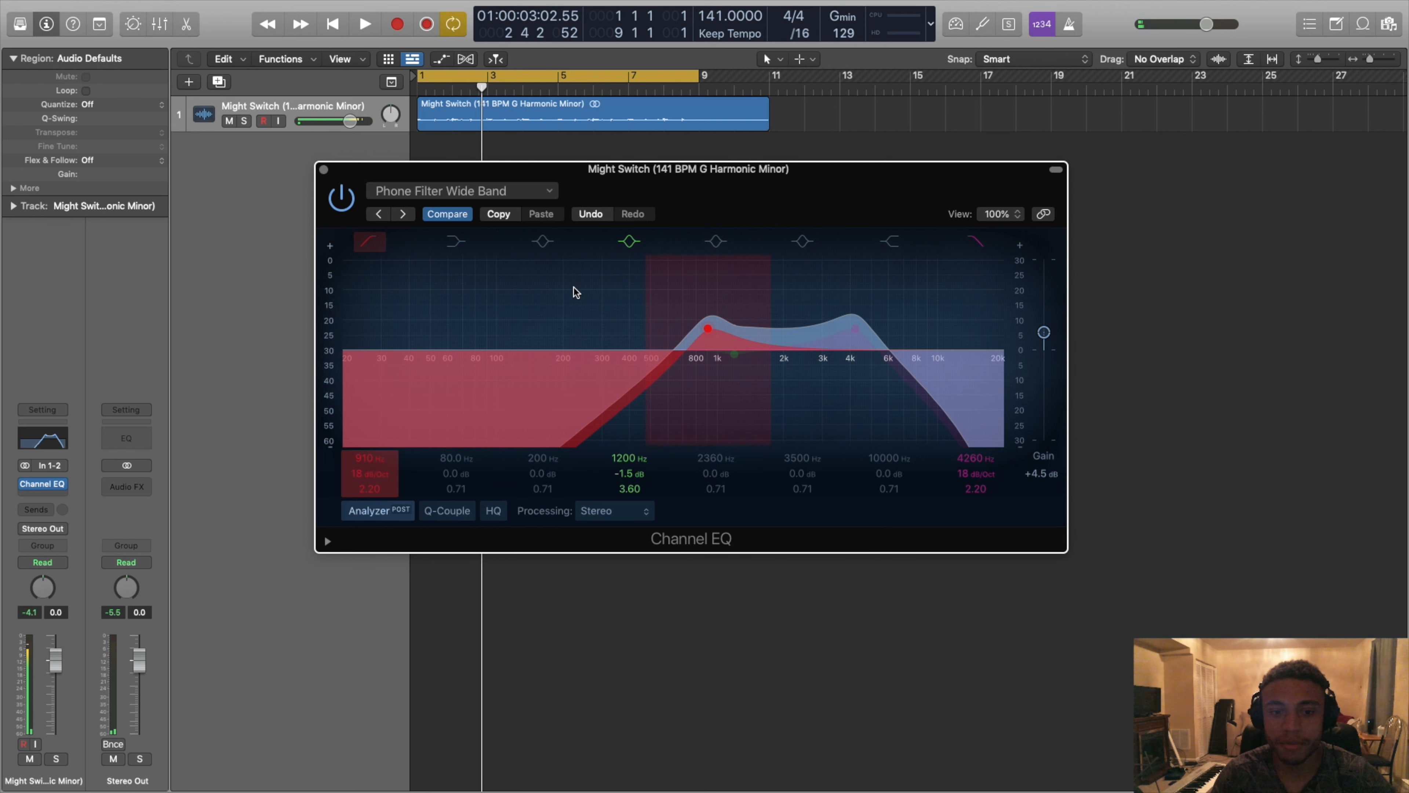
Step: Leave Channel EQ bypassed on the Might Switch track and close its plug-in window
click(348, 199)
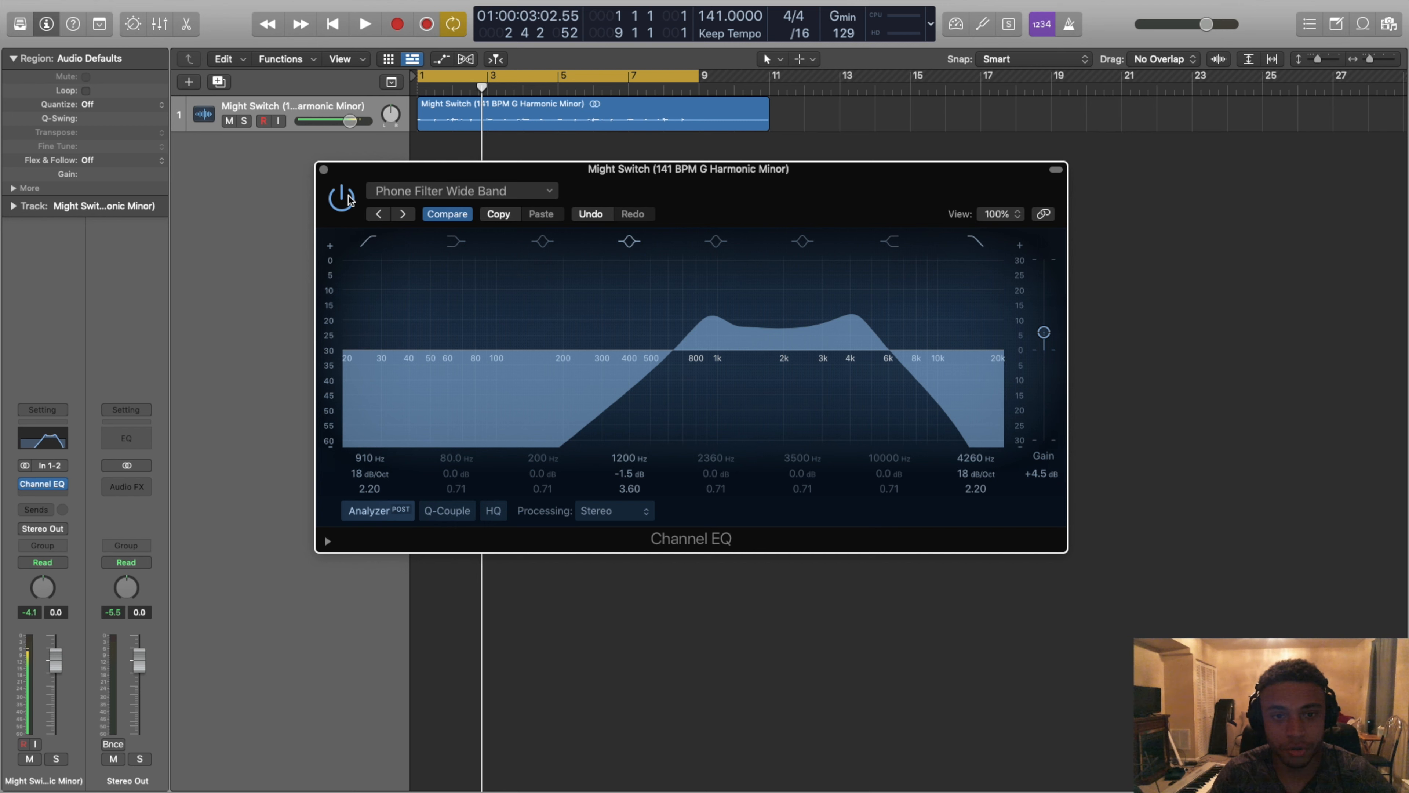
click(342, 198)
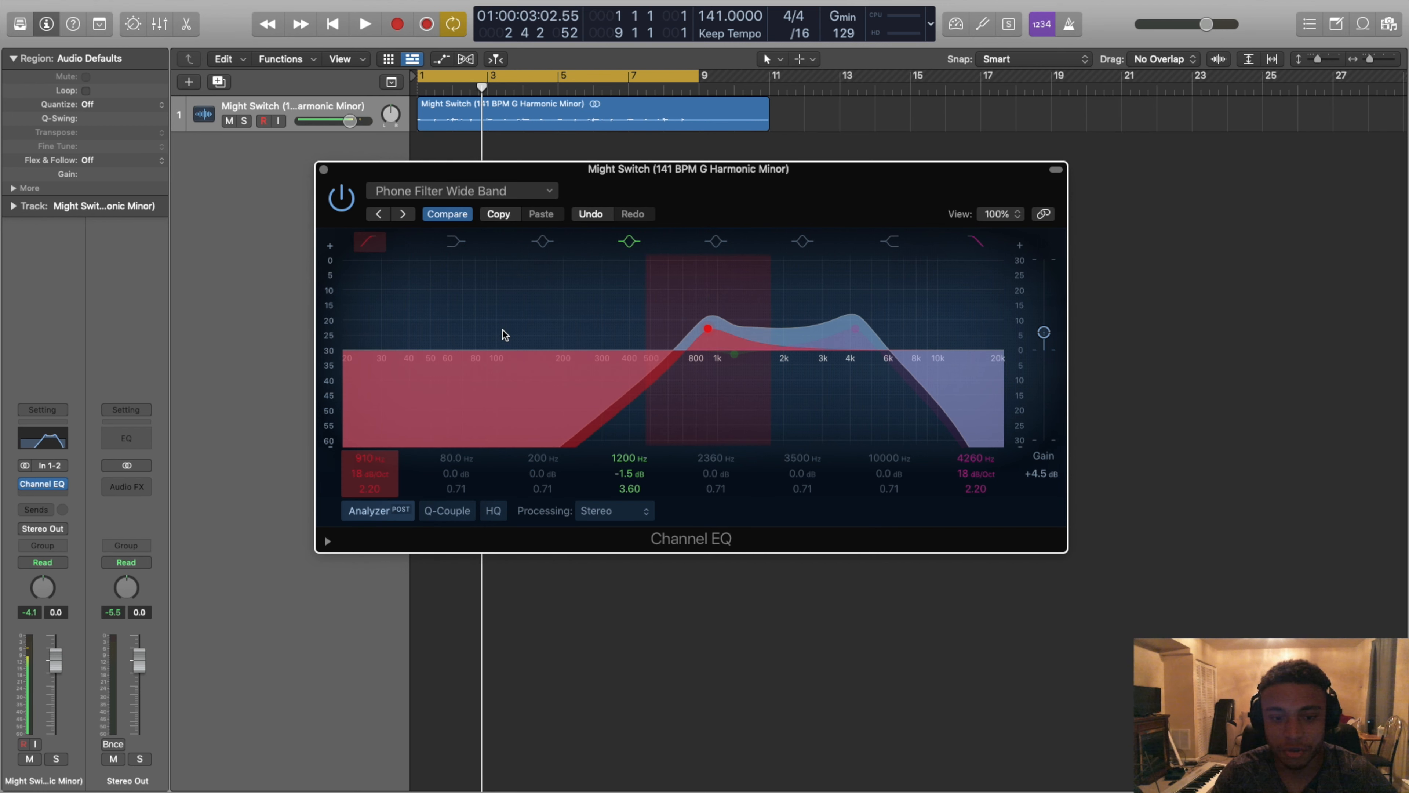
click(342, 198)
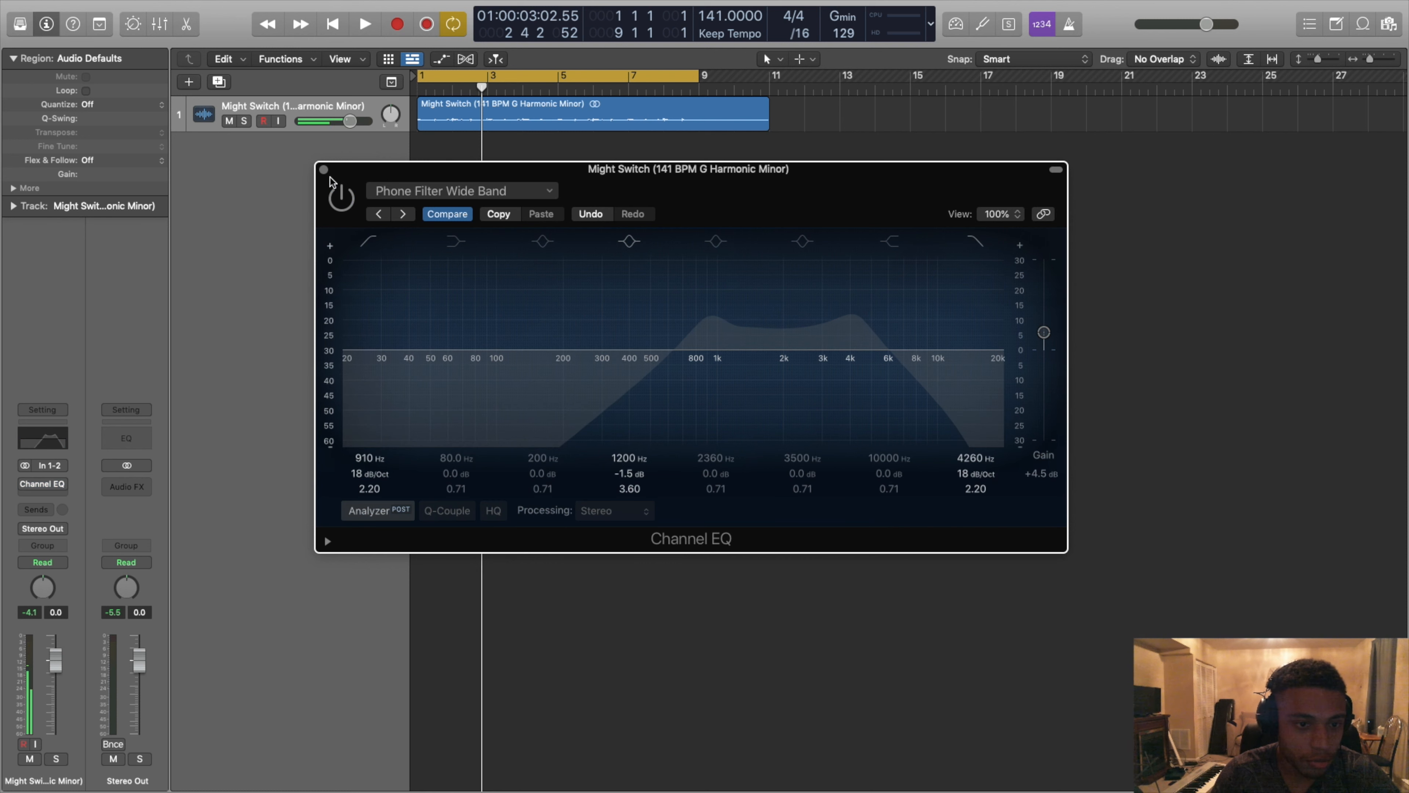
click(323, 169)
Step: Insert a stereo Compressor from the Dynamics category below Channel EQ on the Might Switch track
click(46, 486)
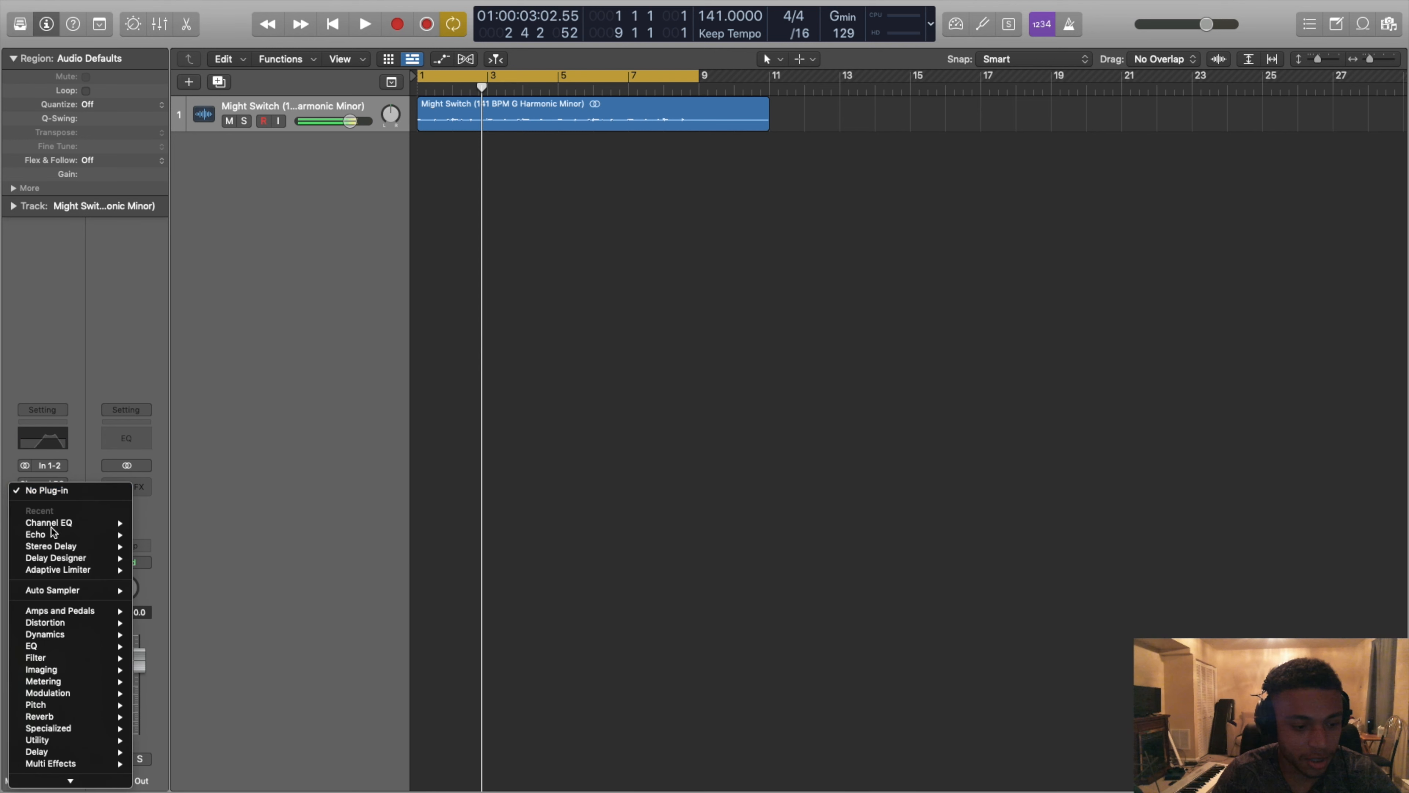
mouse_move(72, 634)
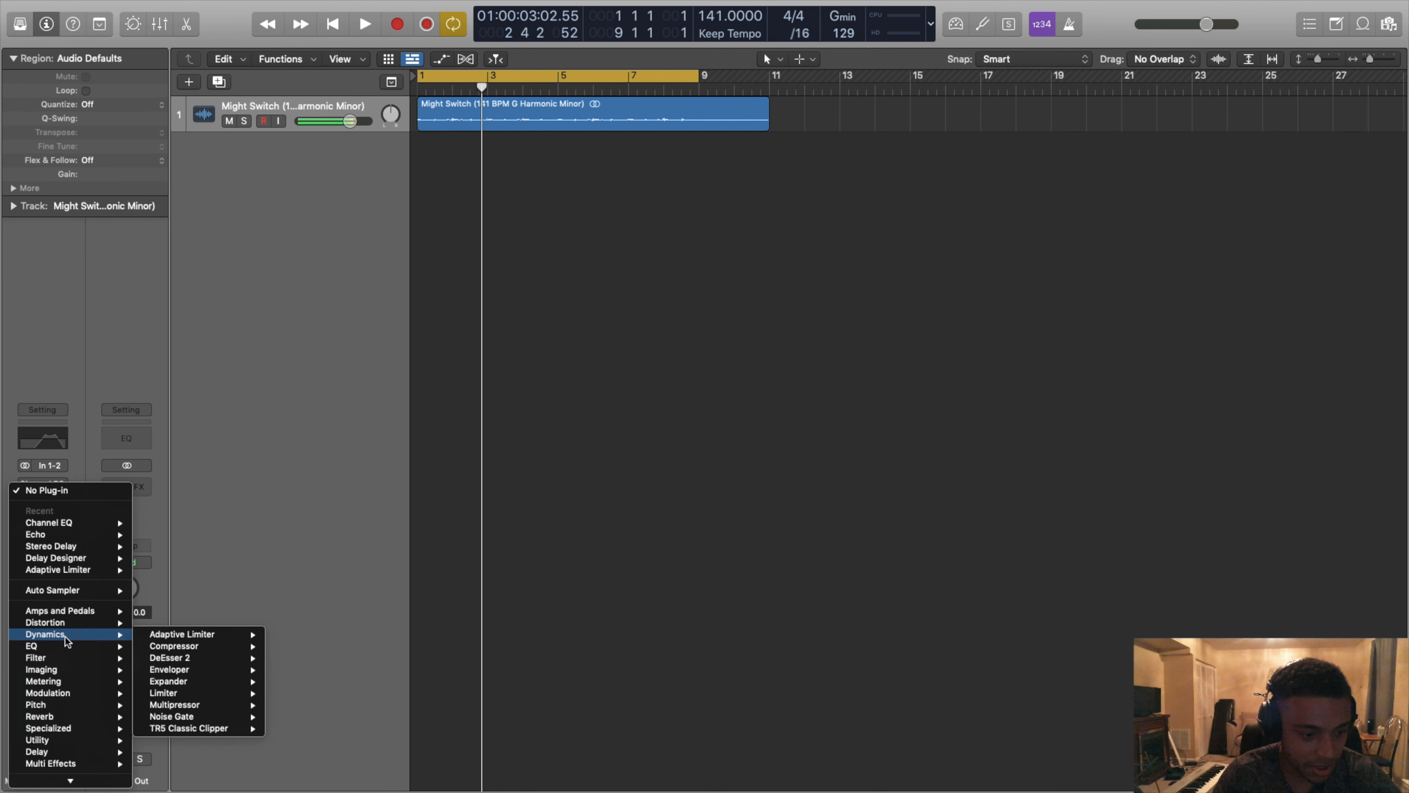
click(209, 646)
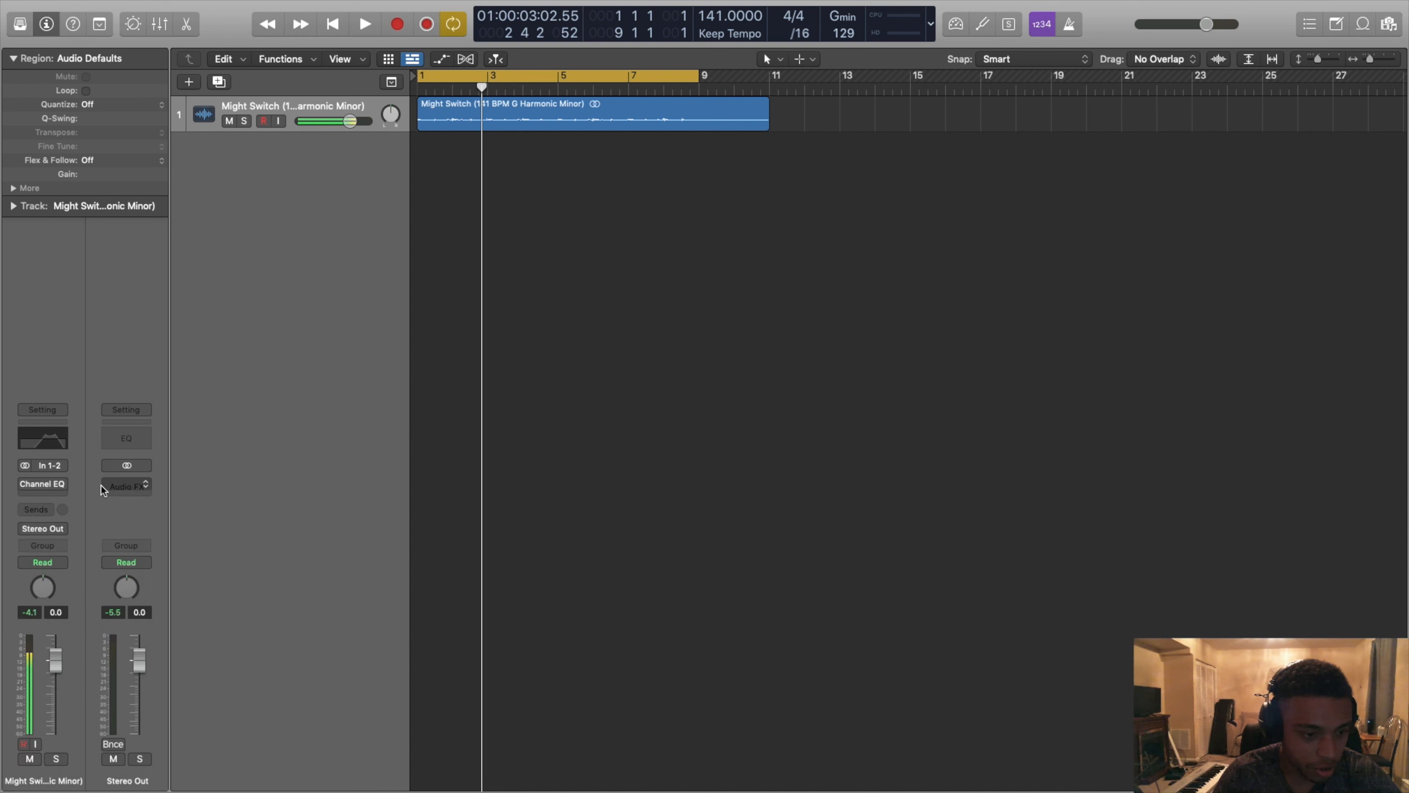
click(42, 493)
mouse_move(72, 634)
mouse_move(233, 647)
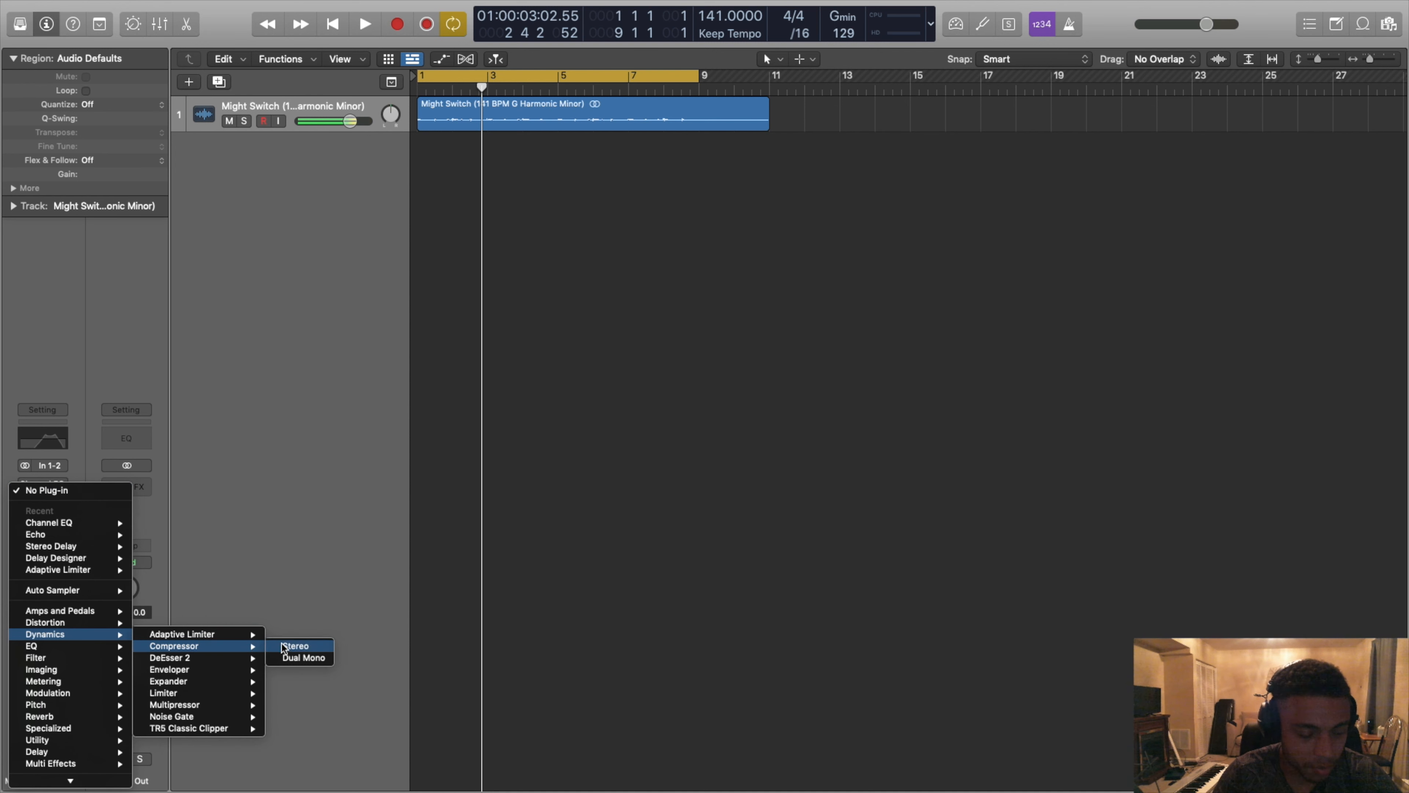
click(283, 645)
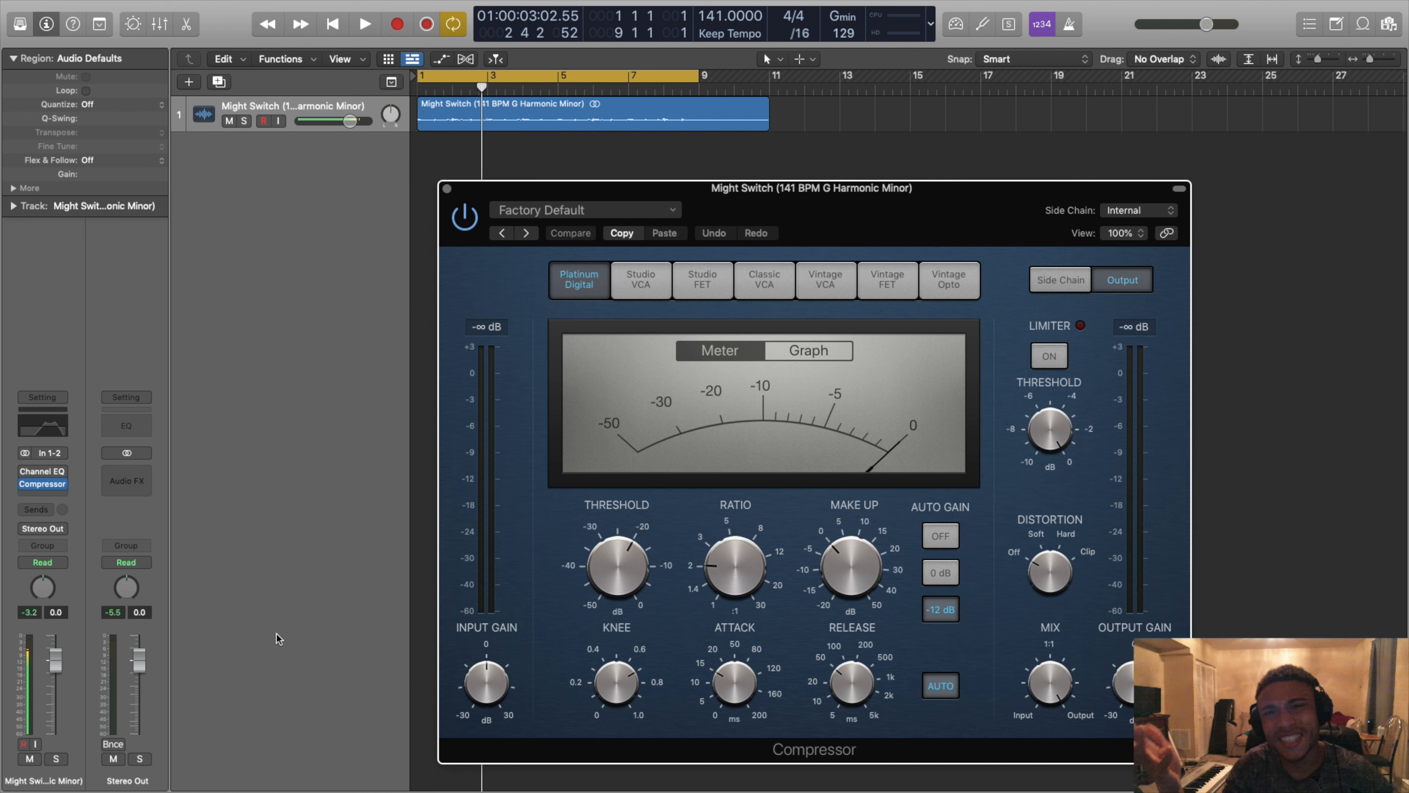
Step: Lower the Compressor's ratio to just under 1.4:1 and its threshold to about -24 dB, and raise the make-up gain slightly
mouse_move(611, 562)
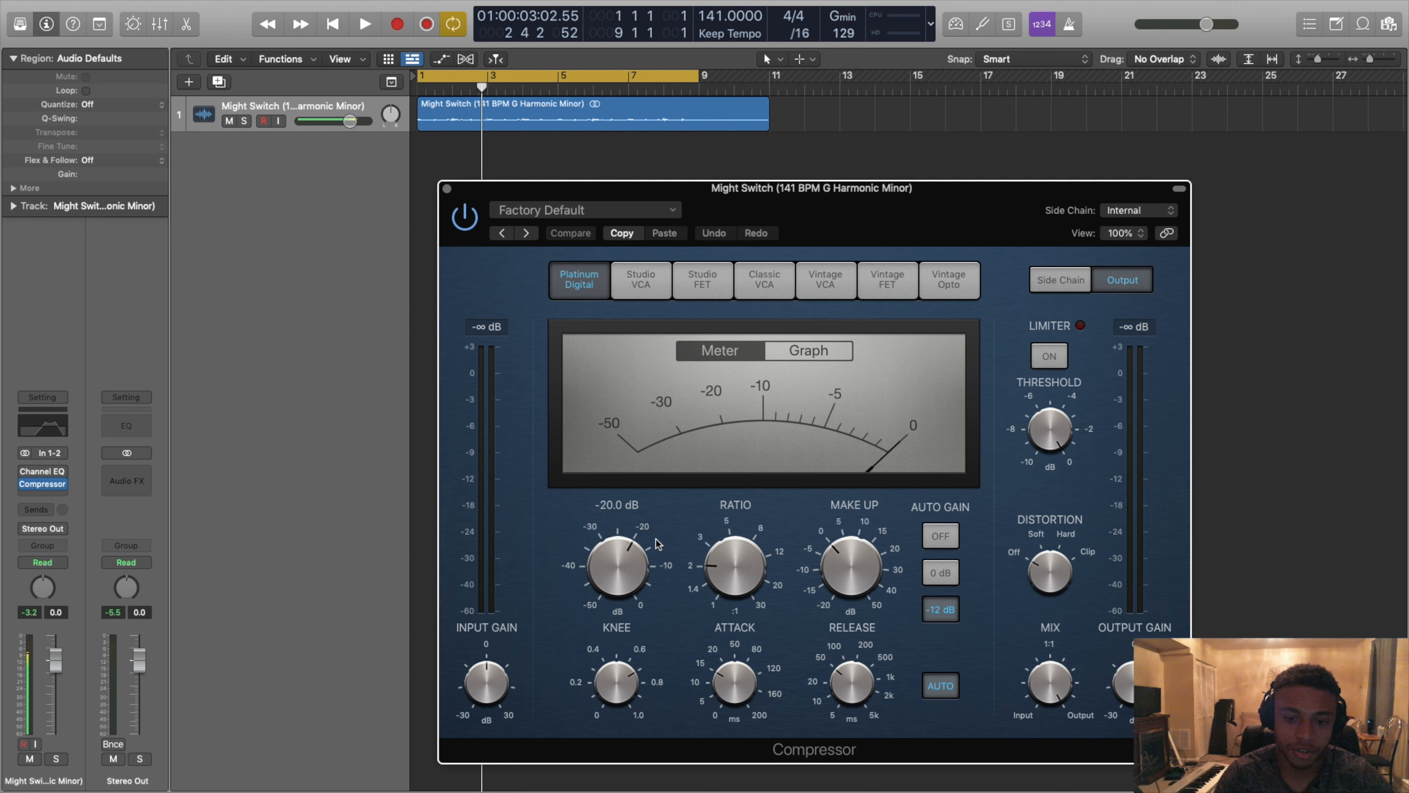
mouse_move(863, 682)
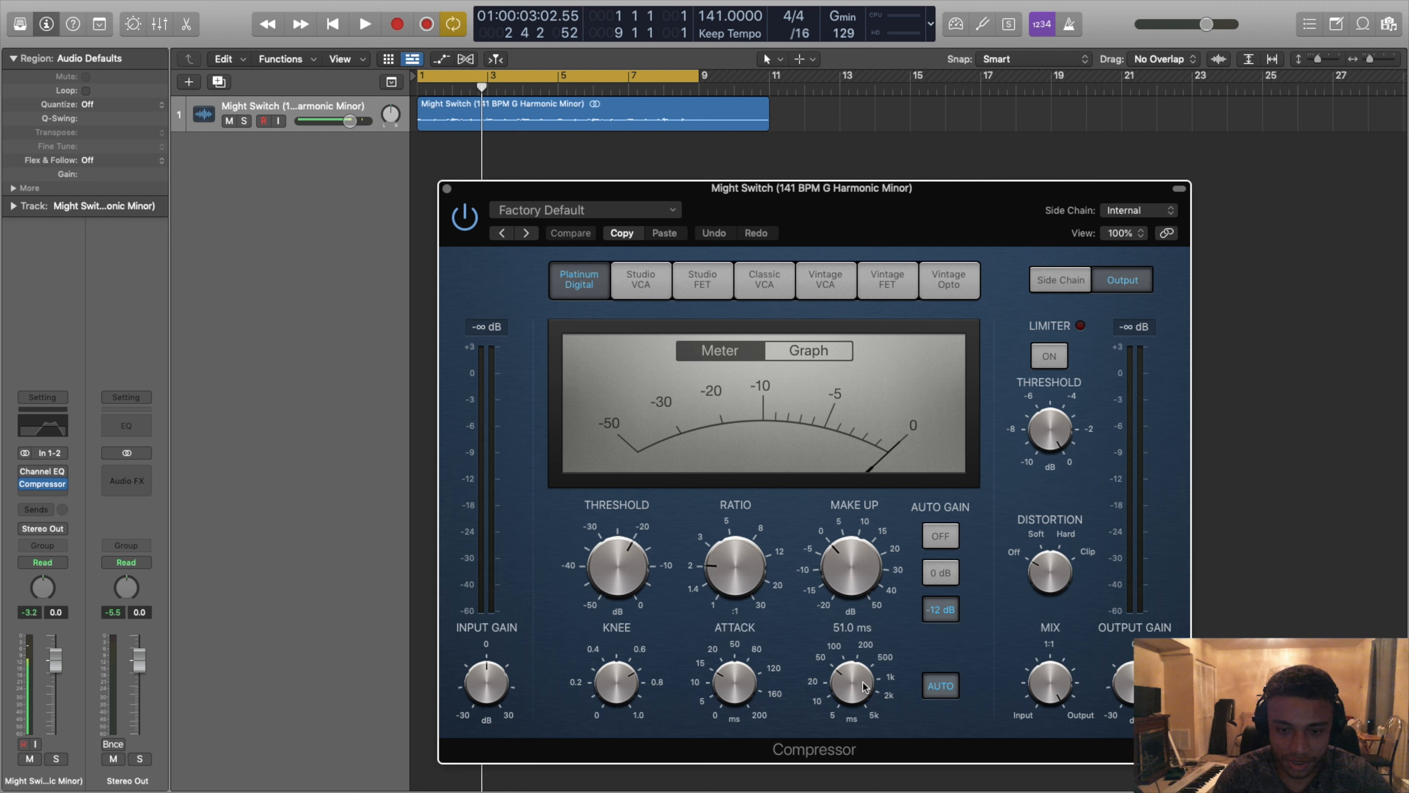
mouse_move(843, 562)
mouse_move(733, 669)
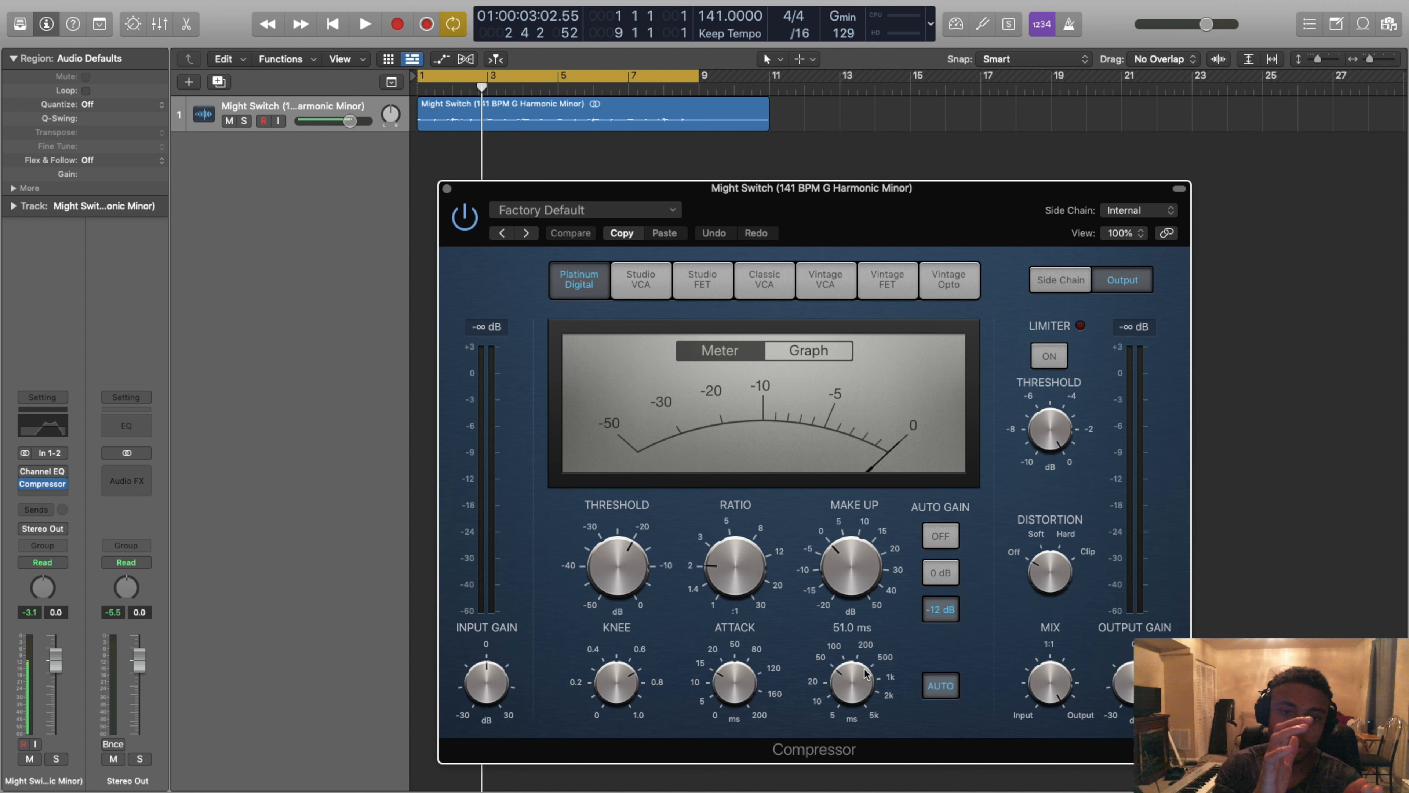
mouse_move(752, 566)
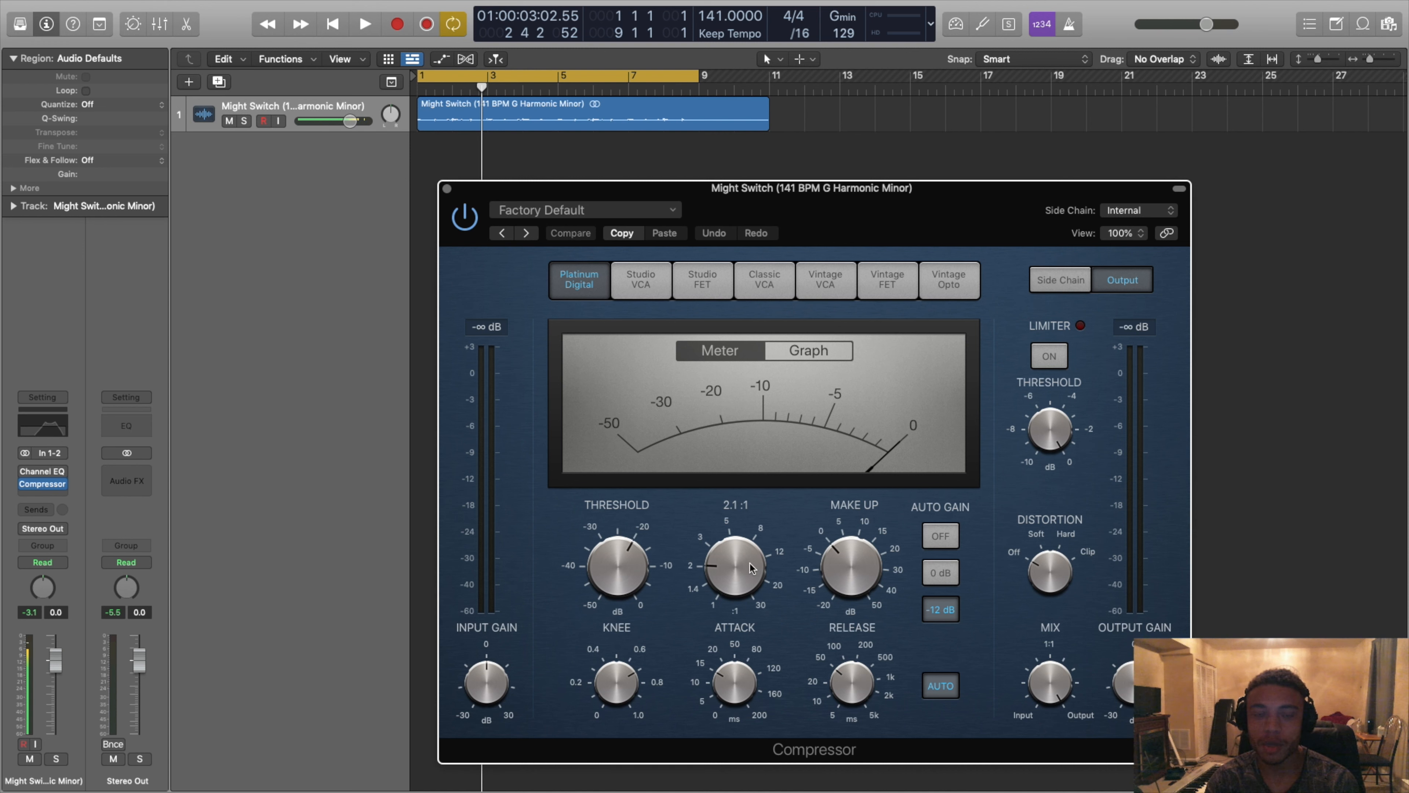
drag(753, 570, 733, 584)
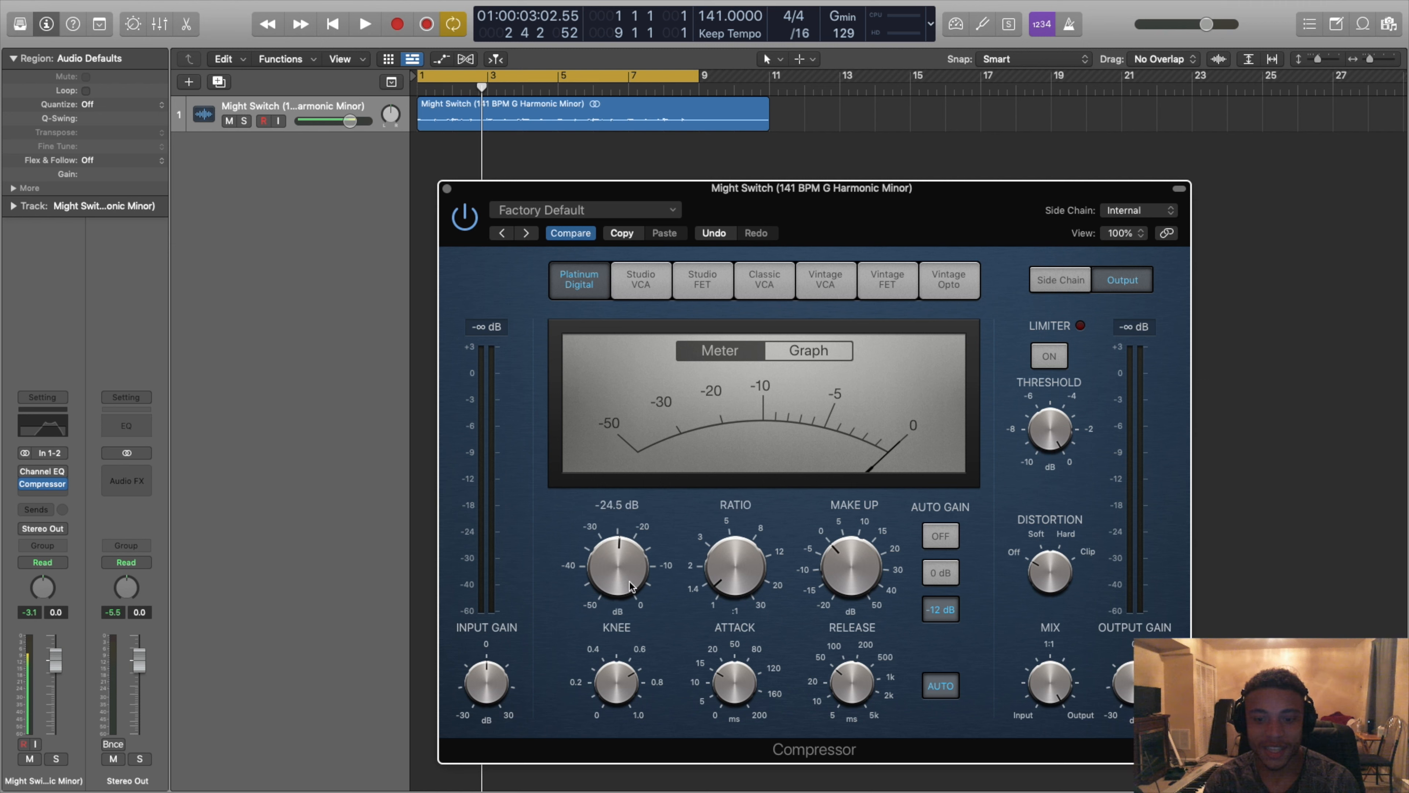
drag(630, 579, 632, 579)
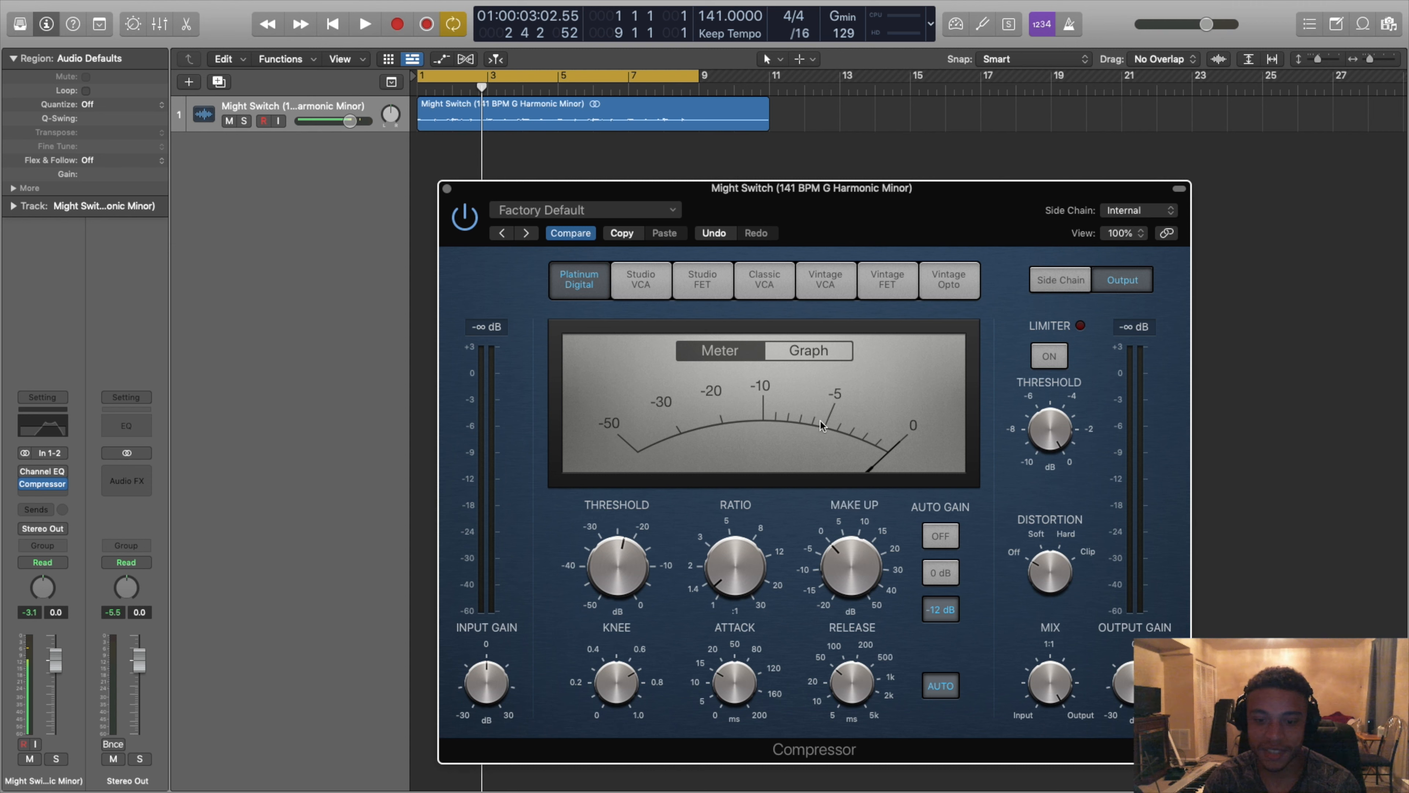
drag(850, 588, 811, 517)
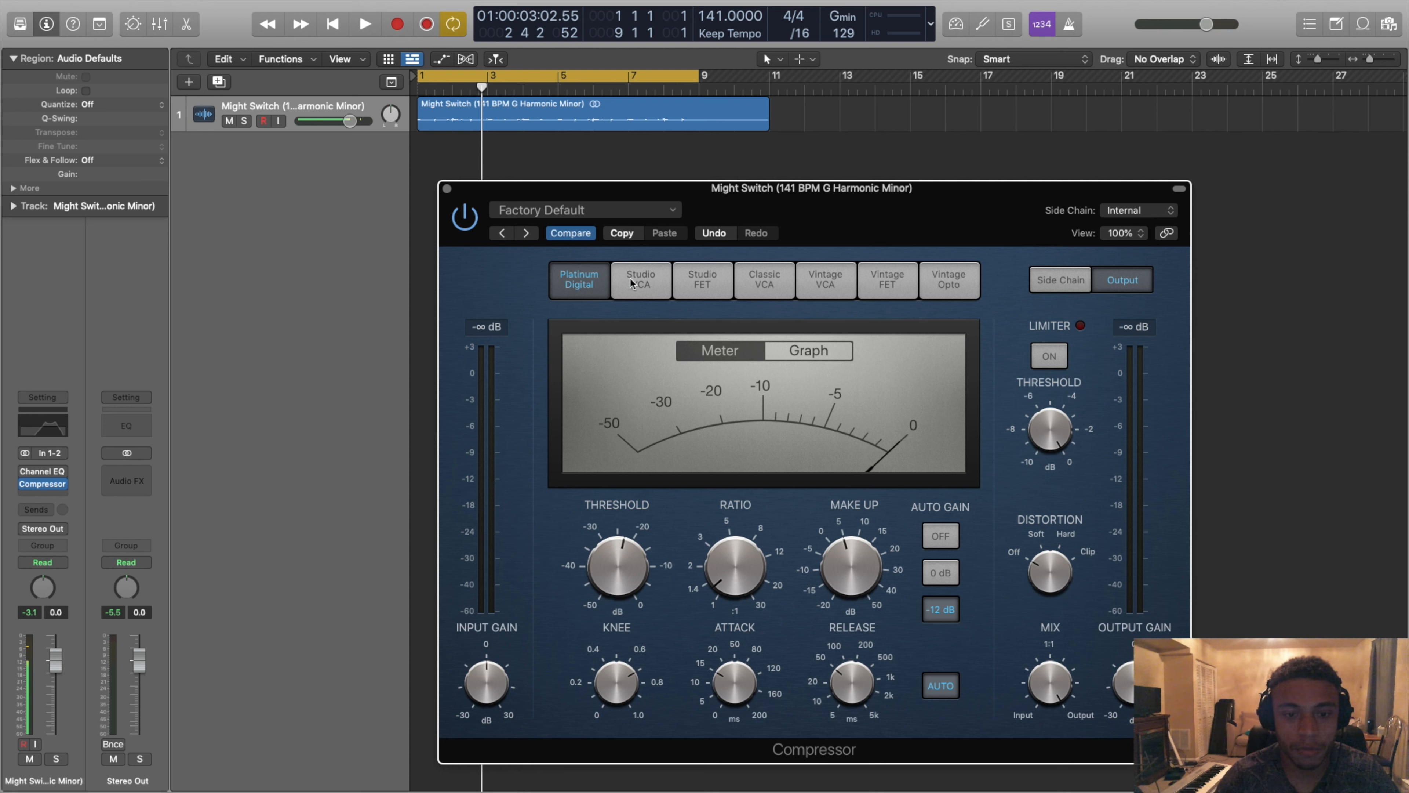
Step: Try the Studio VCA, Vintage VCA and Vintage FET compressor models, then return to Platinum Digital
click(642, 284)
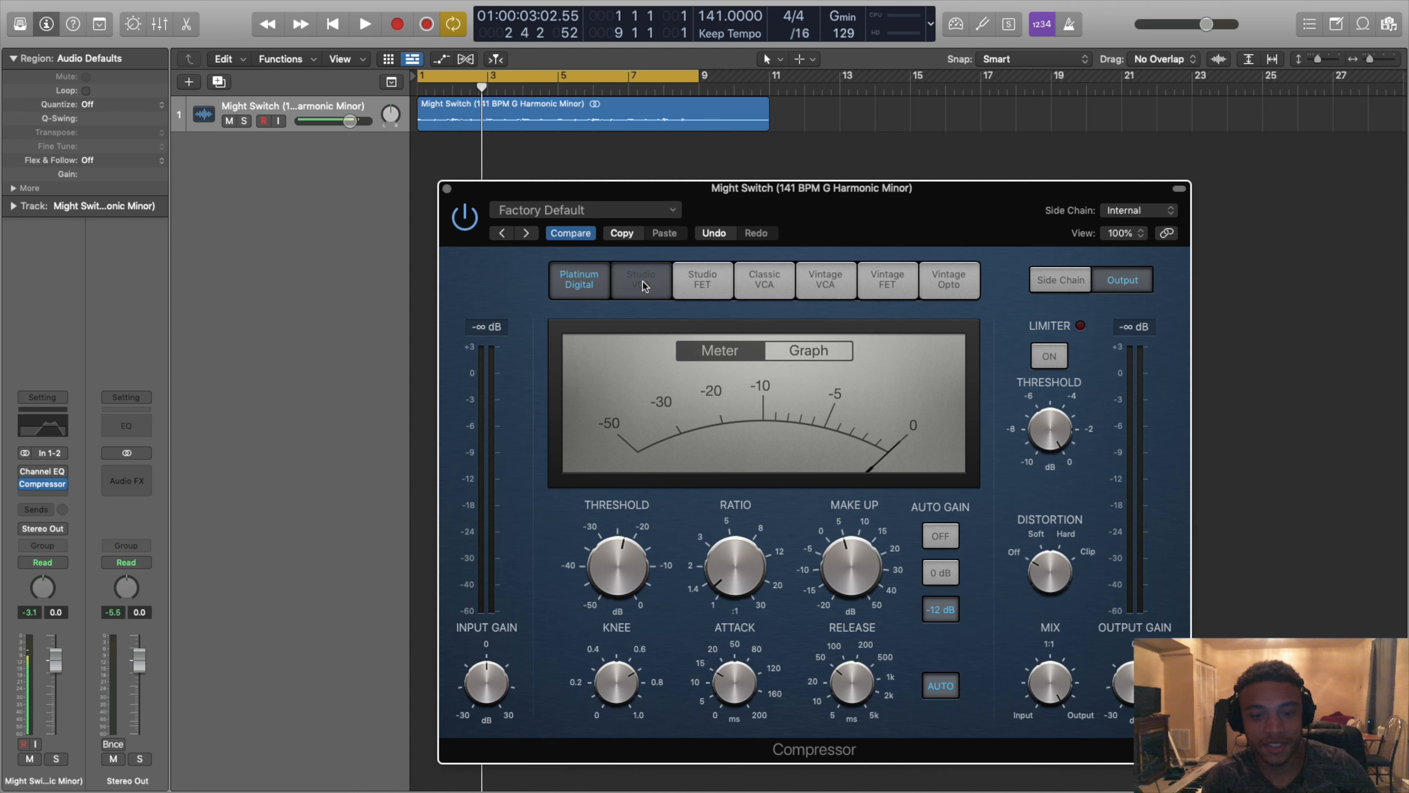
click(584, 282)
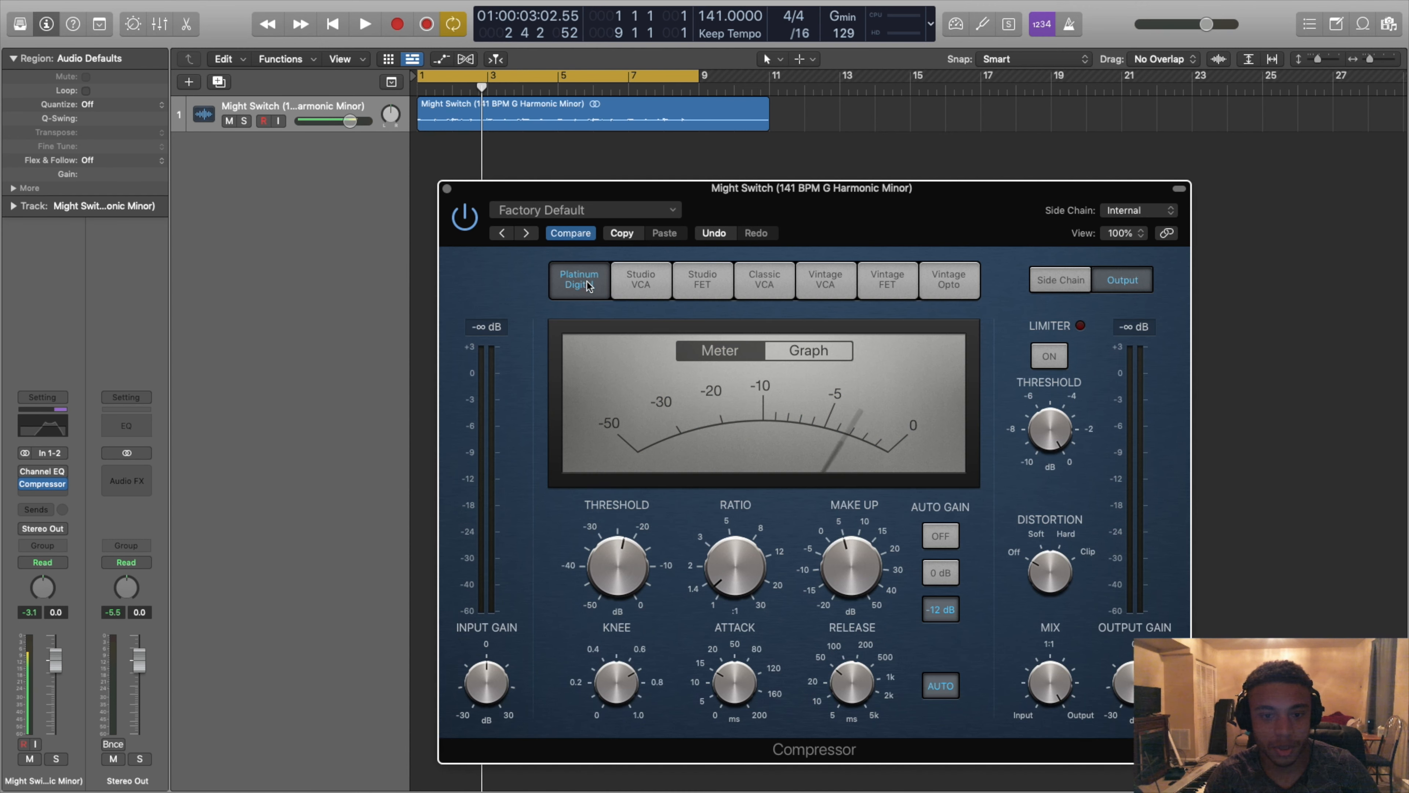
click(630, 282)
click(825, 279)
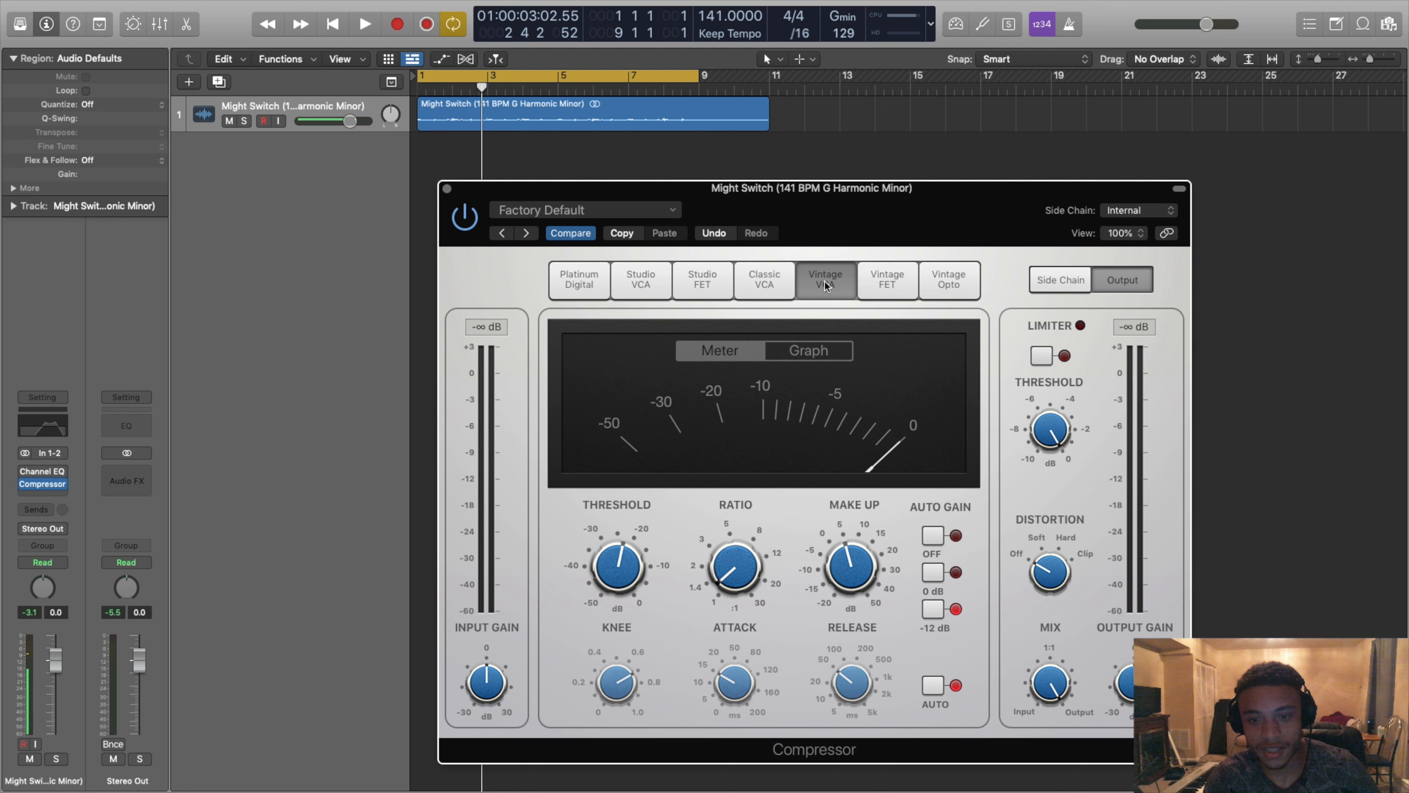
click(892, 282)
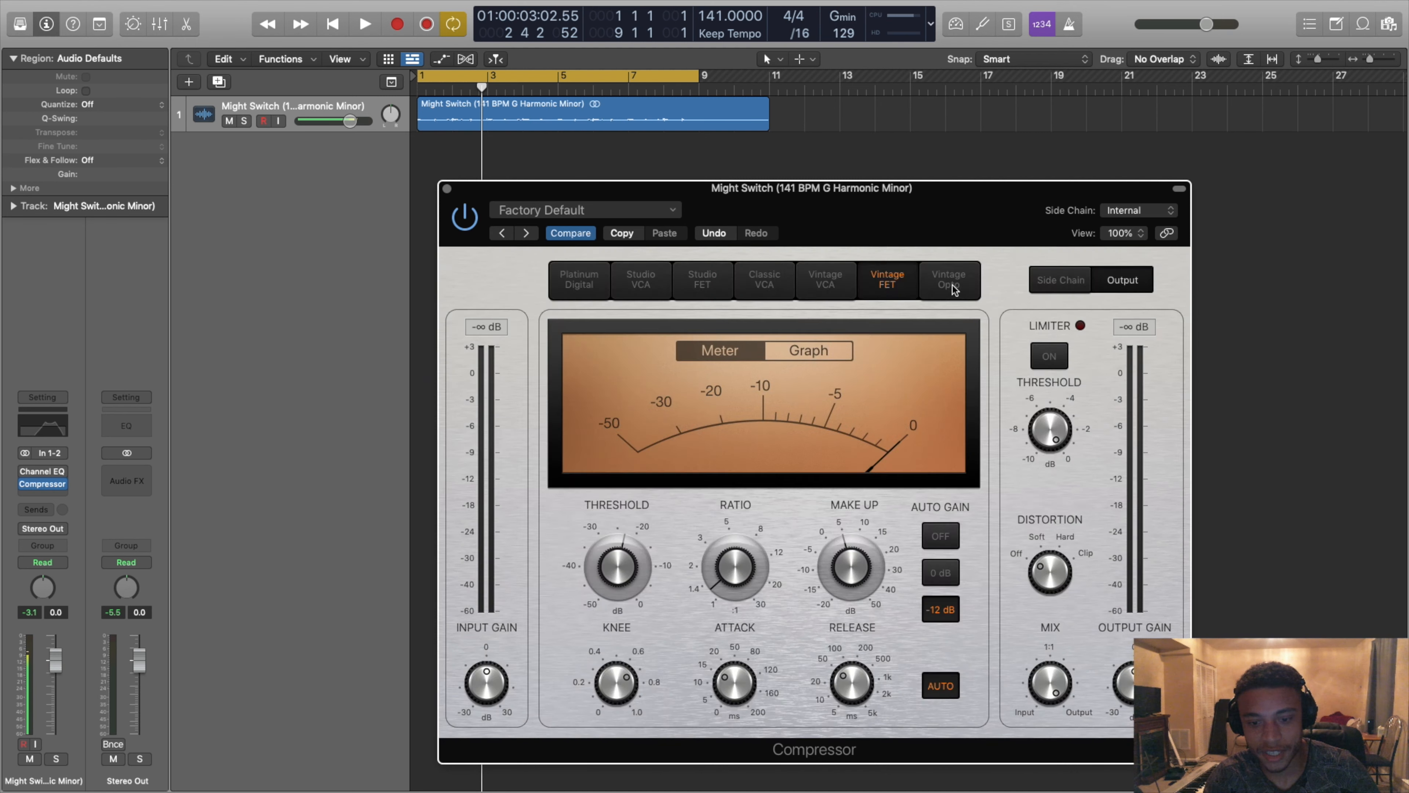
click(584, 279)
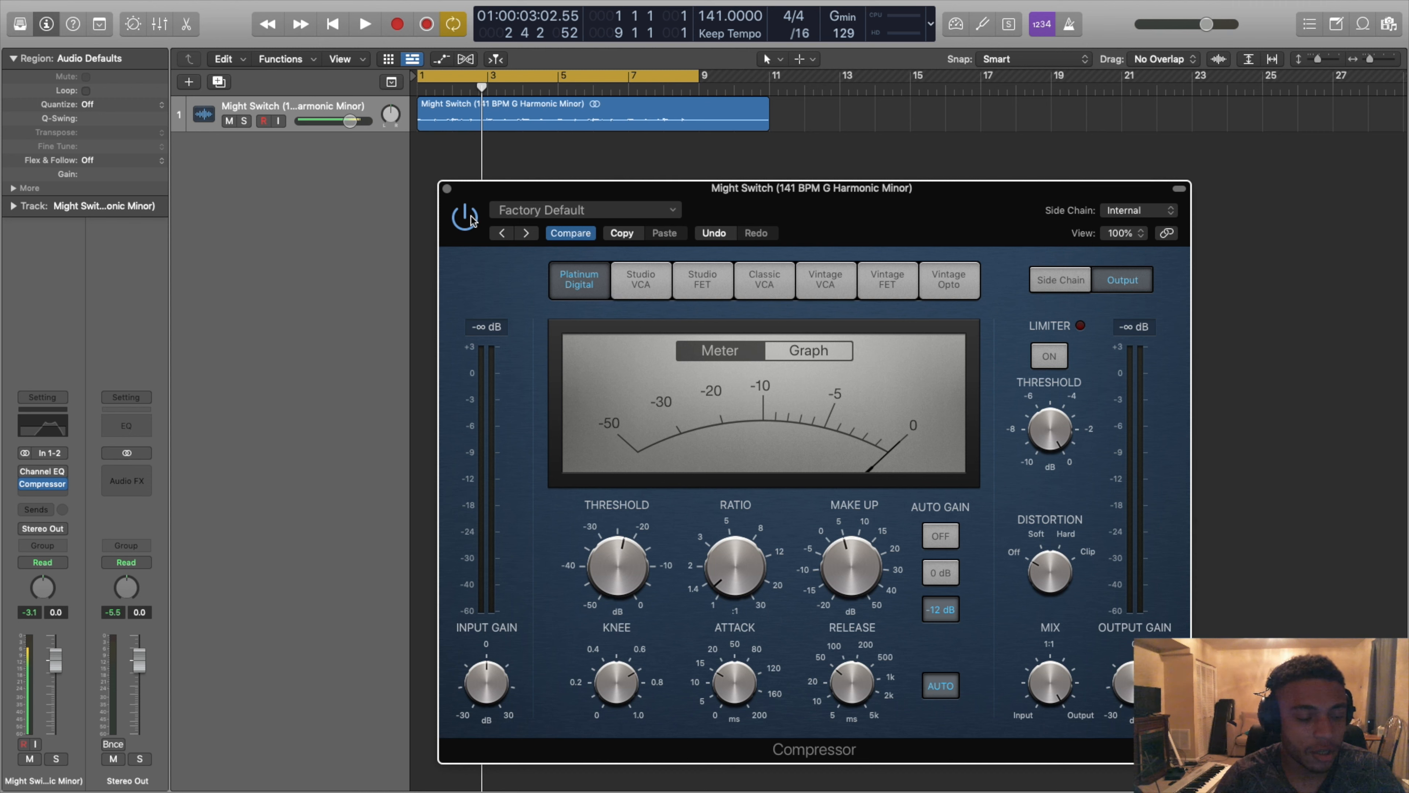
Step: Close the Compressor window and insert a stereo ChromaVerb reverb below it on the Might Switch track
click(447, 188)
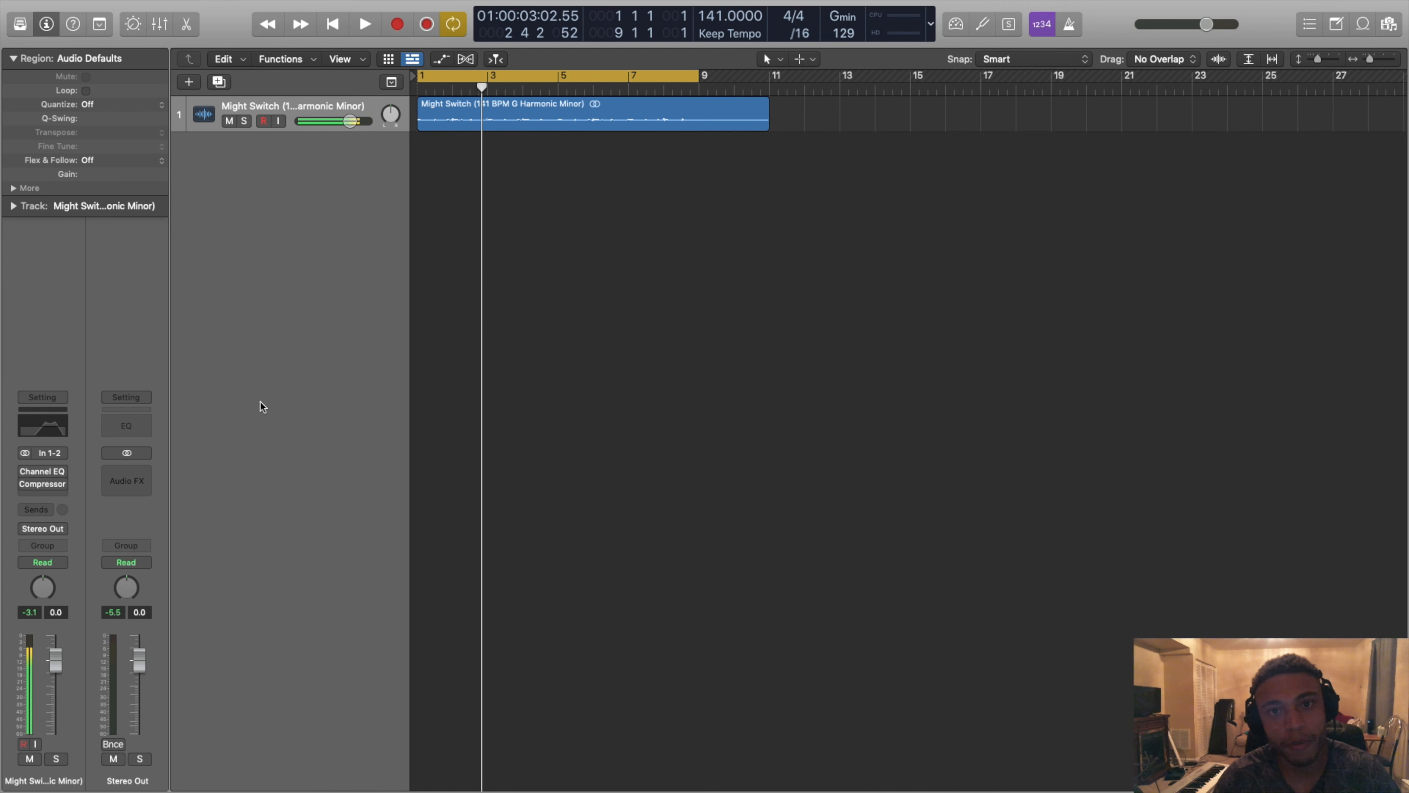
click(59, 494)
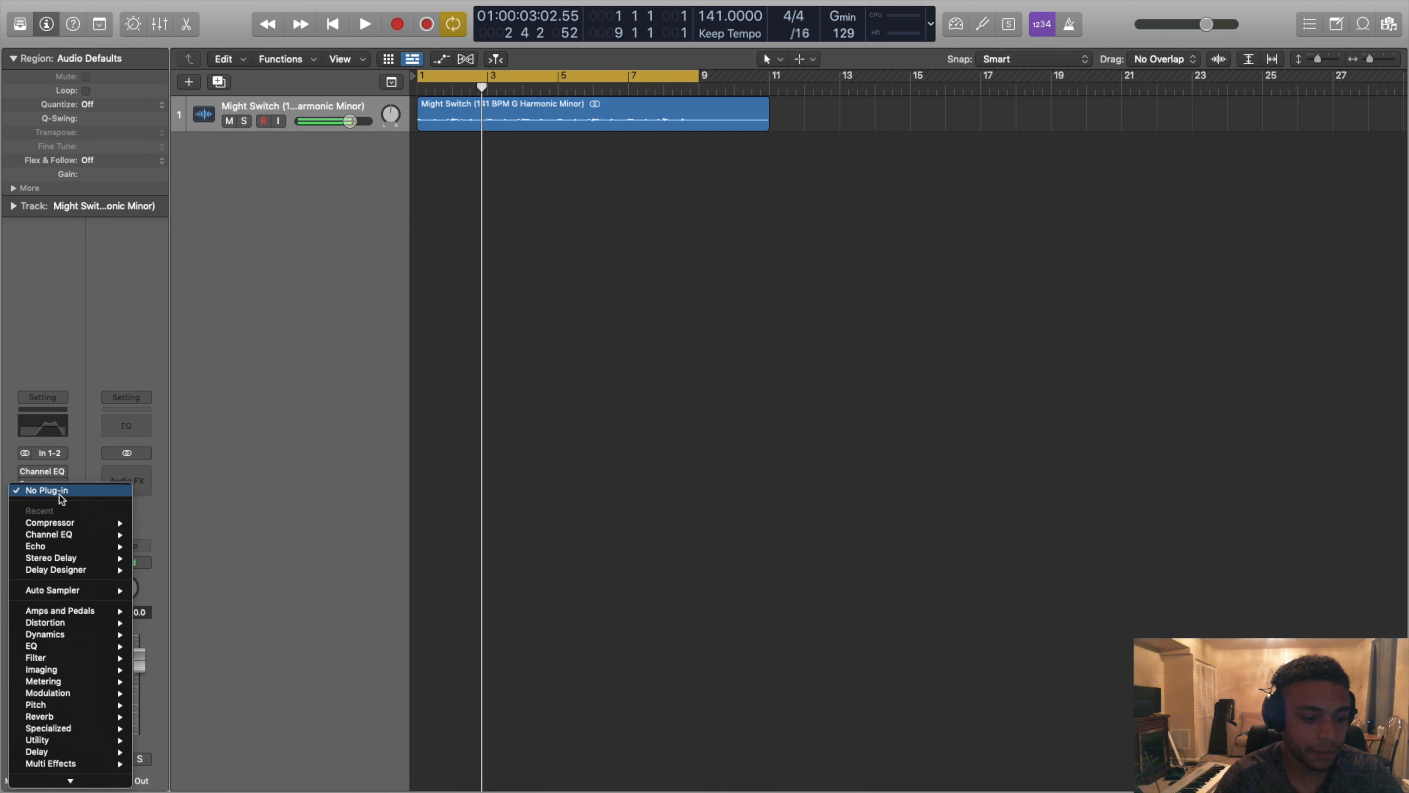
mouse_move(67, 721)
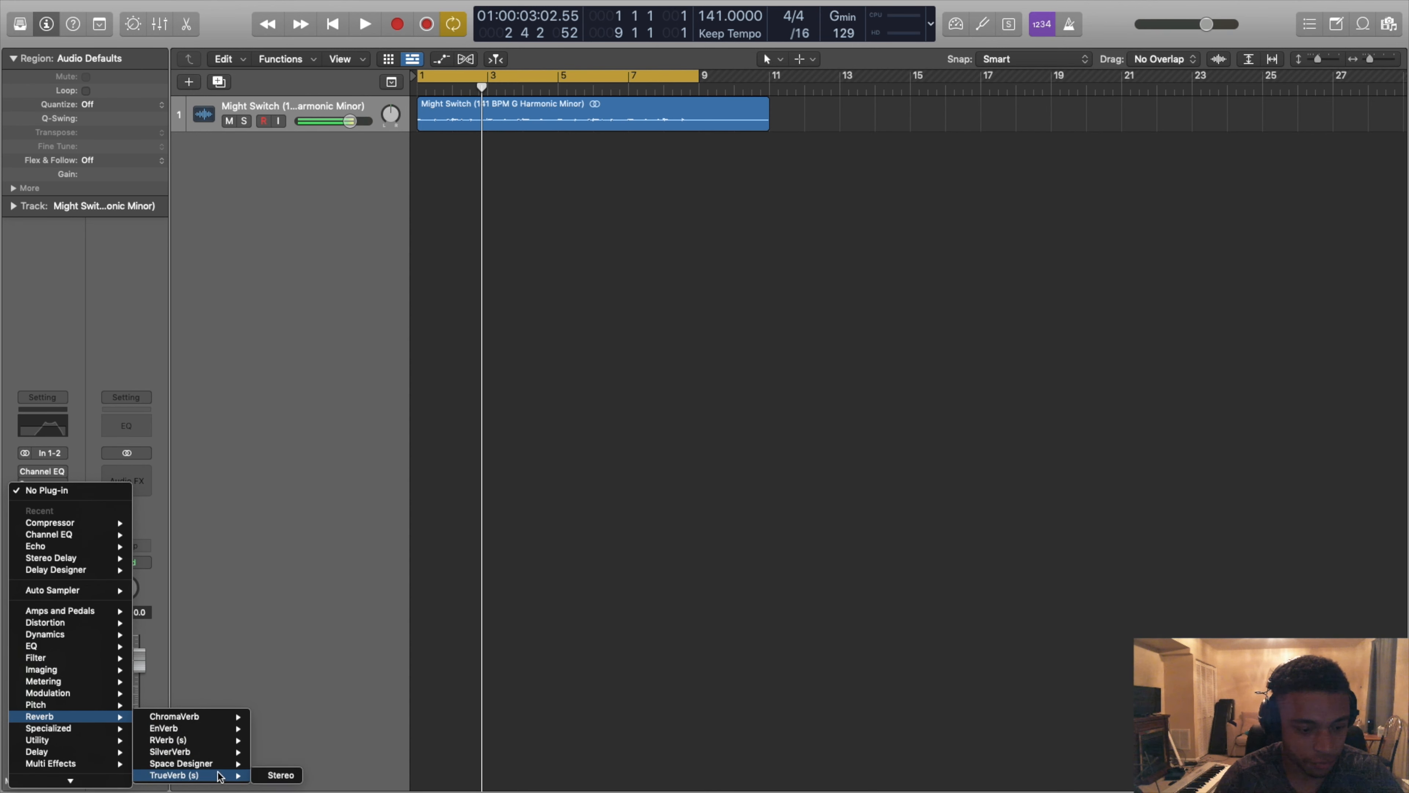
mouse_move(222, 719)
click(274, 716)
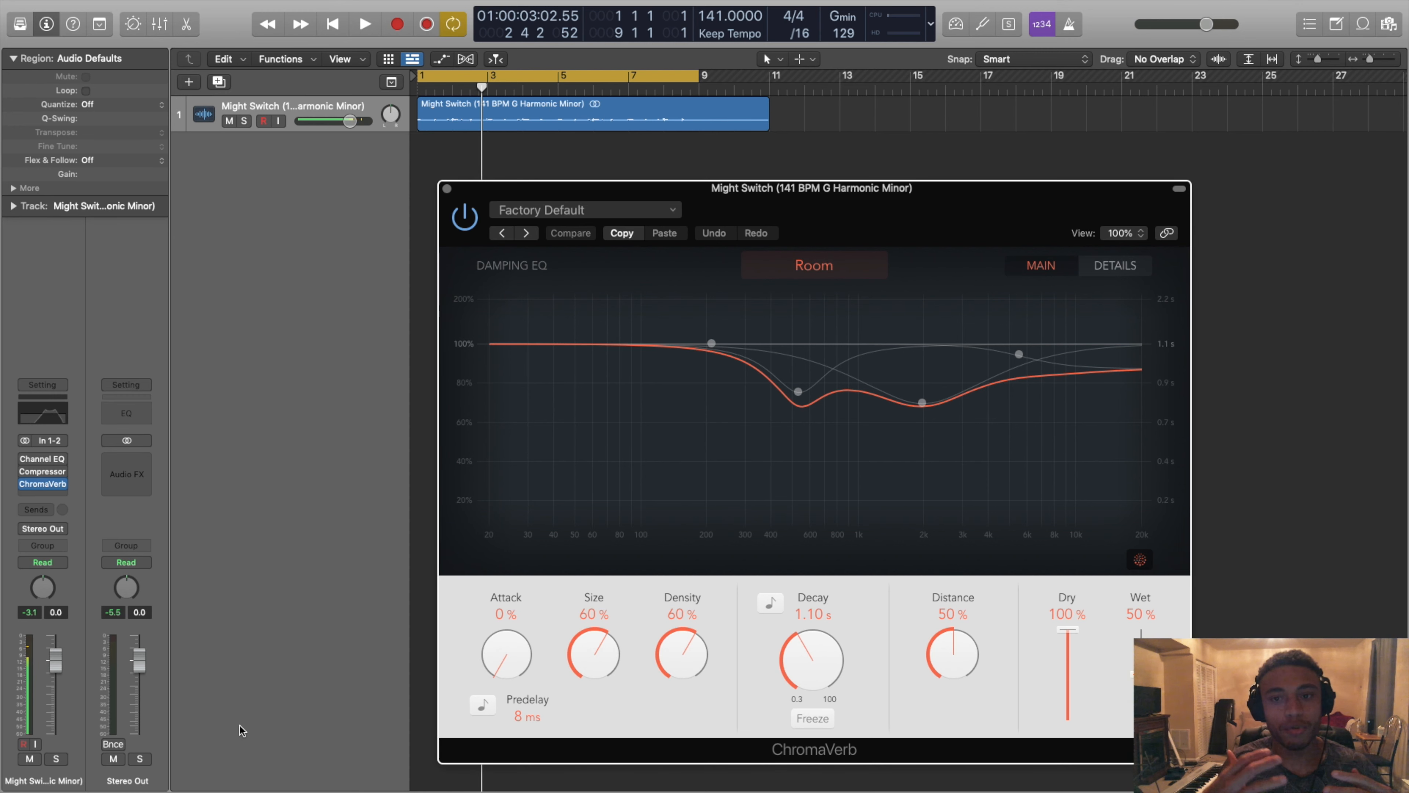
Step: Set ChromaVerb's Size to 56% and Decay to 1.40 s, repositioning its window over the arrangement
drag(879, 187, 768, 99)
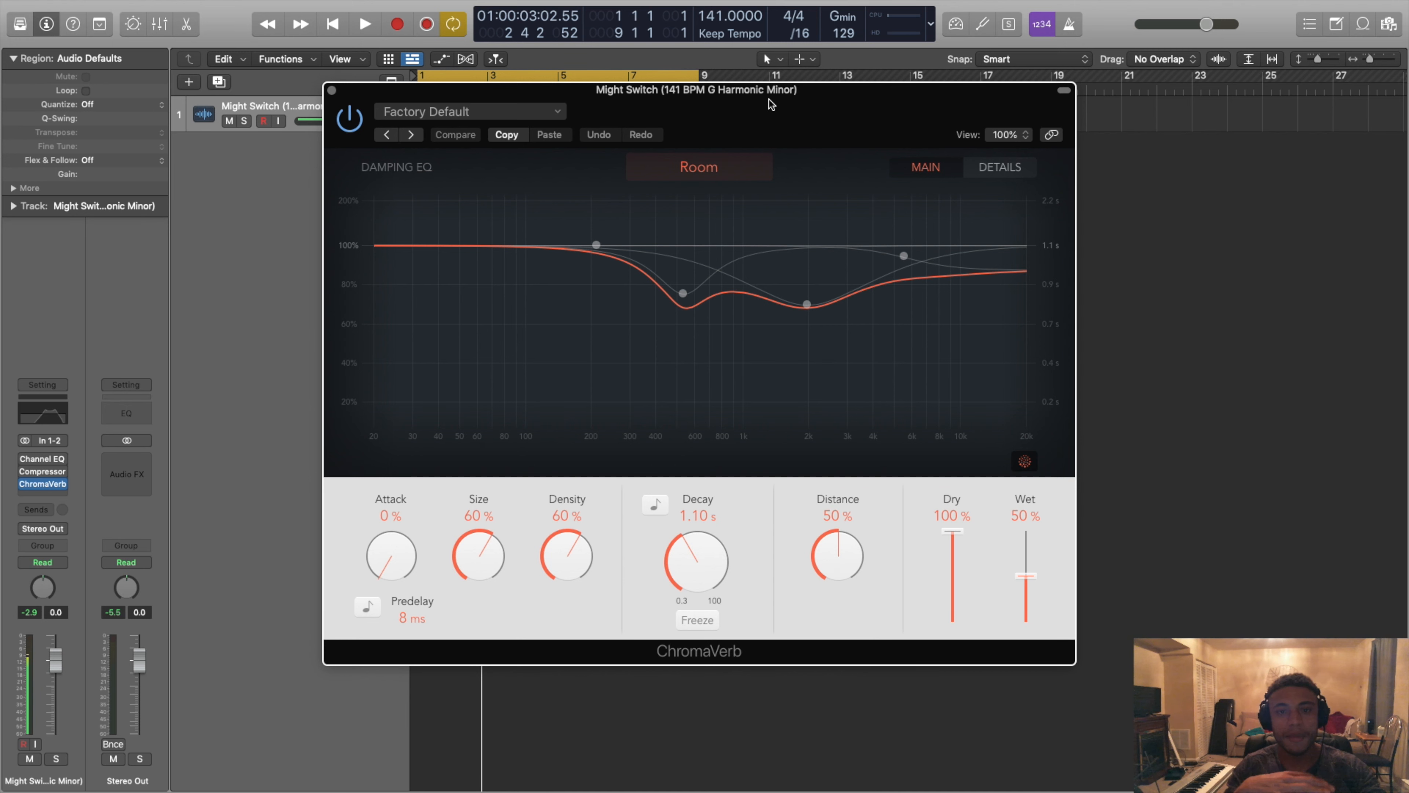
drag(769, 99, 760, 120)
mouse_move(472, 573)
mouse_down()
mouse_move(463, 658)
mouse_move(469, 580)
mouse_up()
mouse_move(701, 584)
mouse_down()
mouse_move(712, 509)
mouse_move(691, 583)
mouse_up()
drag(751, 128, 771, 139)
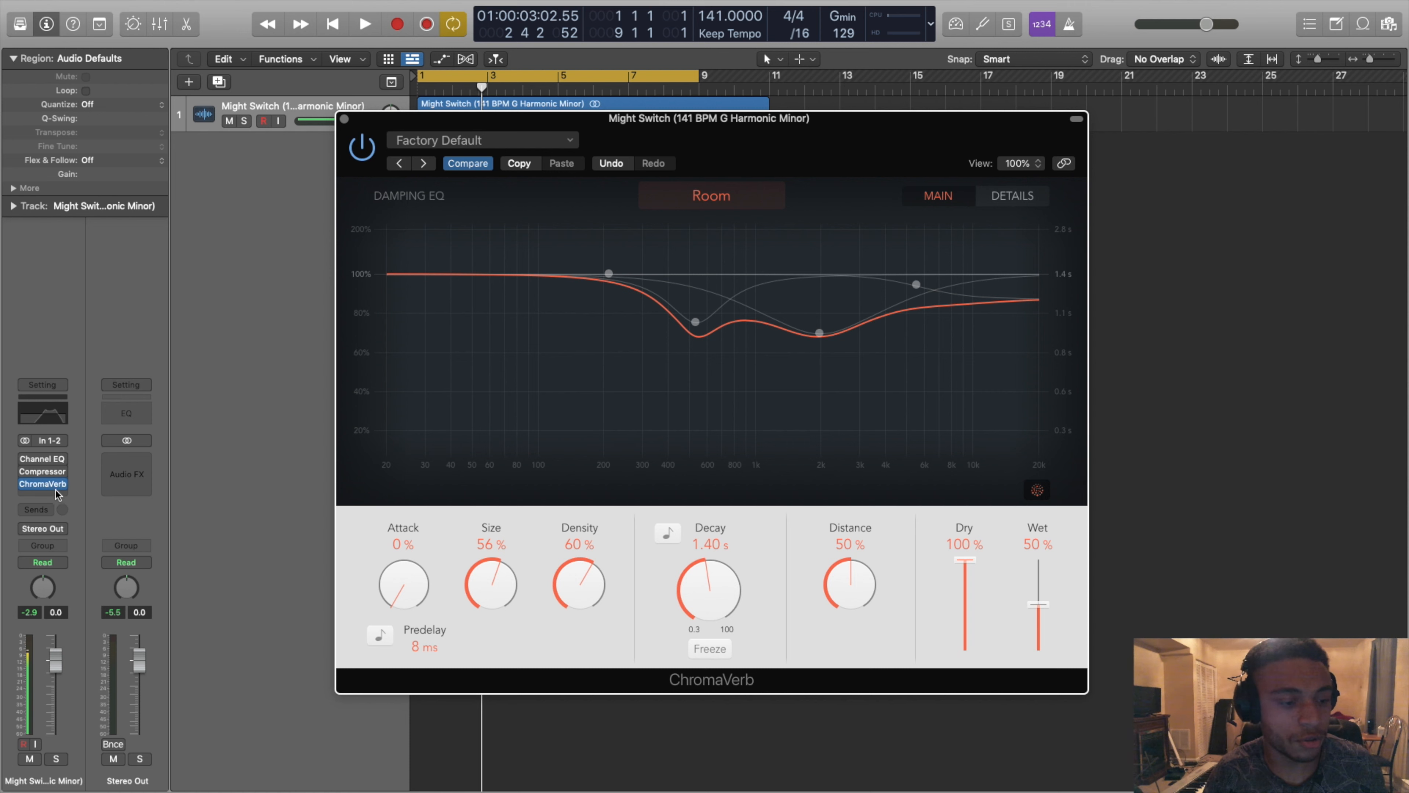
Step: Add a send to Bus 1 on the Might Switch track
click(37, 508)
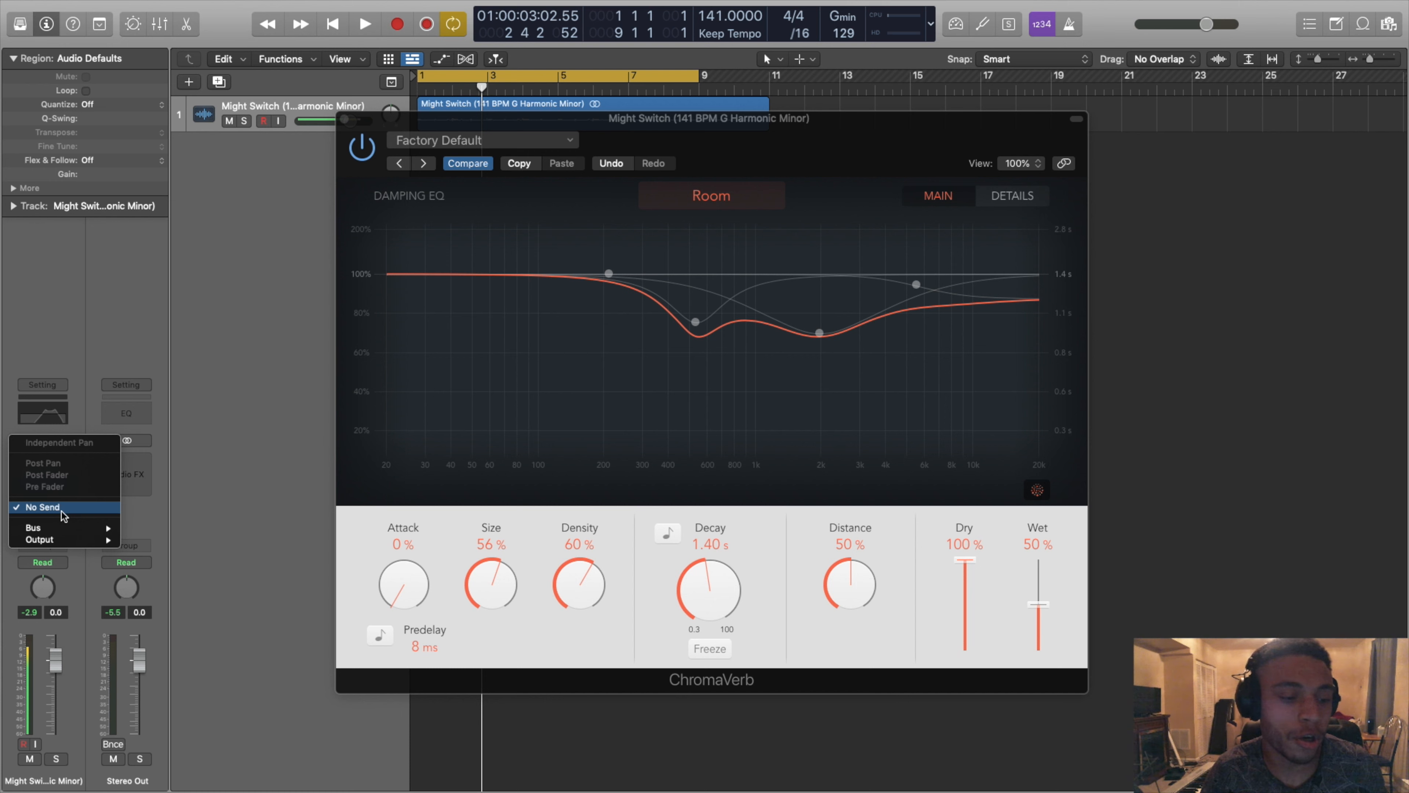
mouse_move(58, 529)
click(279, 445)
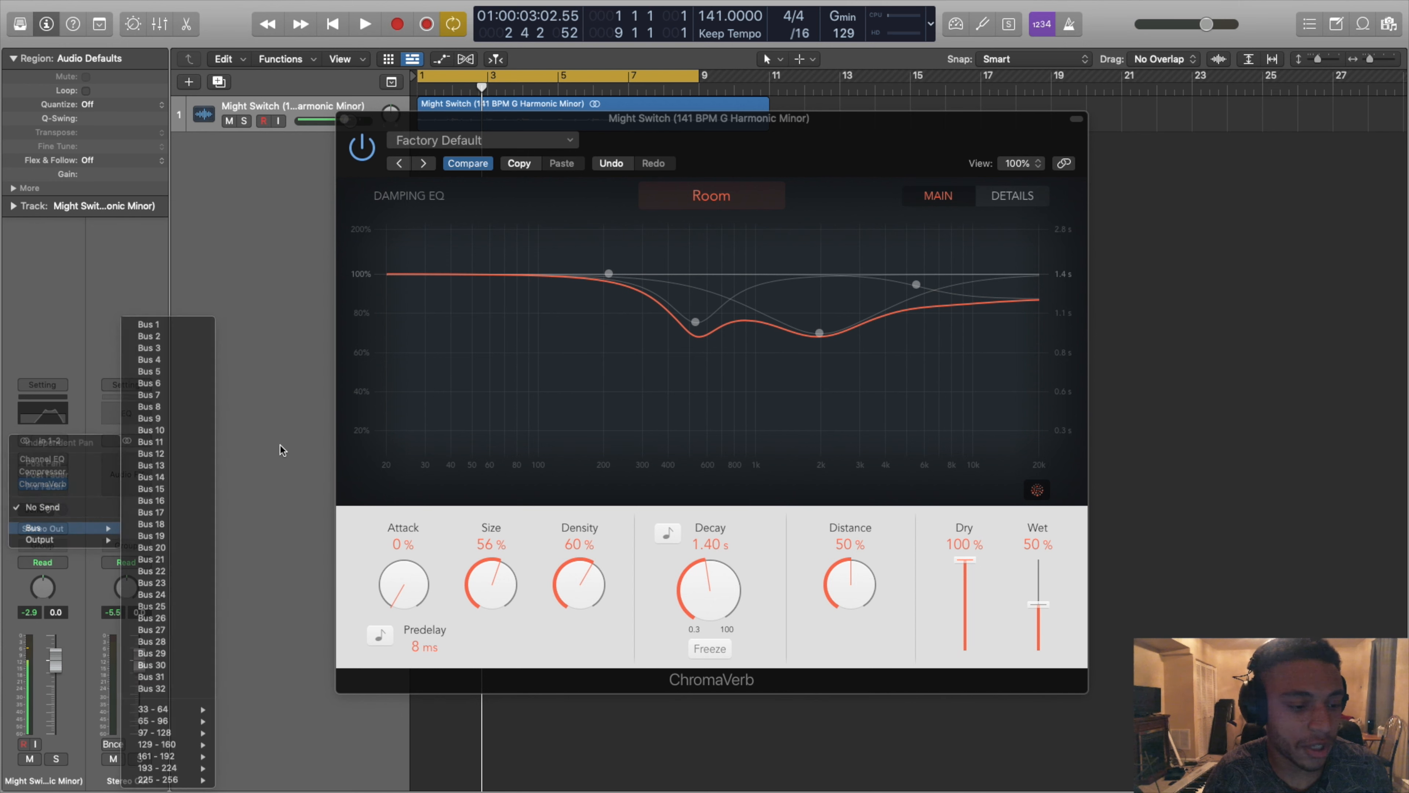
click(43, 511)
mouse_move(51, 527)
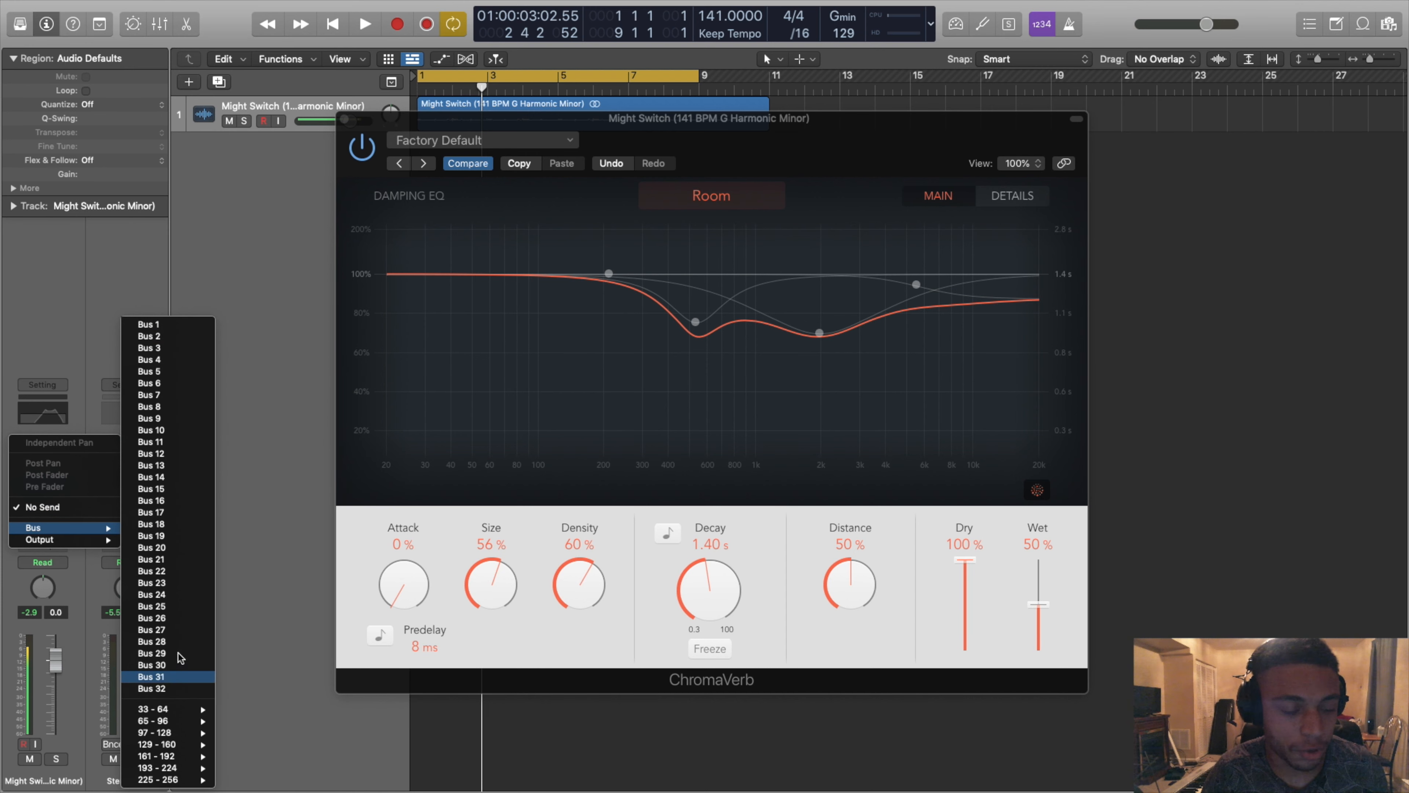
click(157, 324)
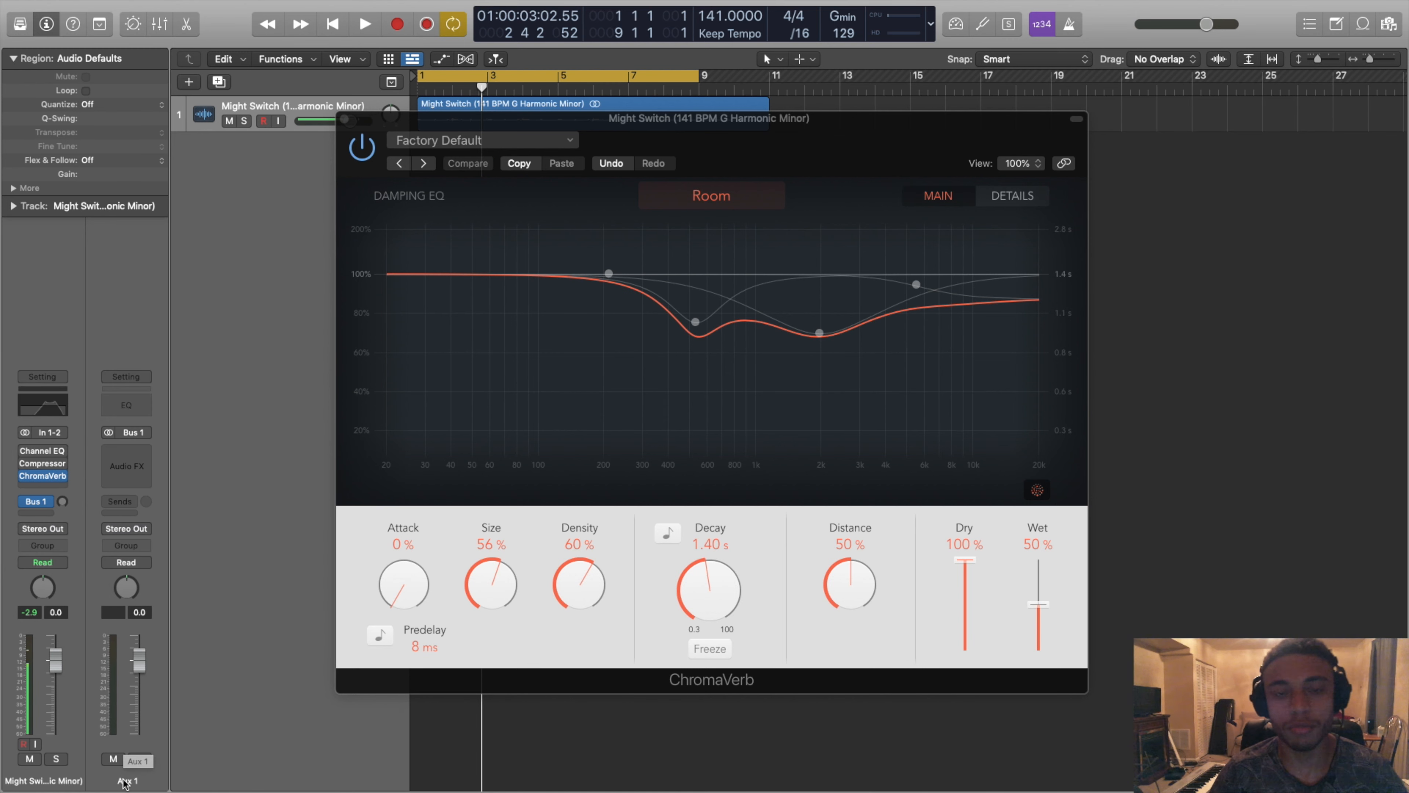
Step: Try the names Reverb and Chromaverb for the aux channel fed by Bus 1
double_click(126, 780)
text(Re)
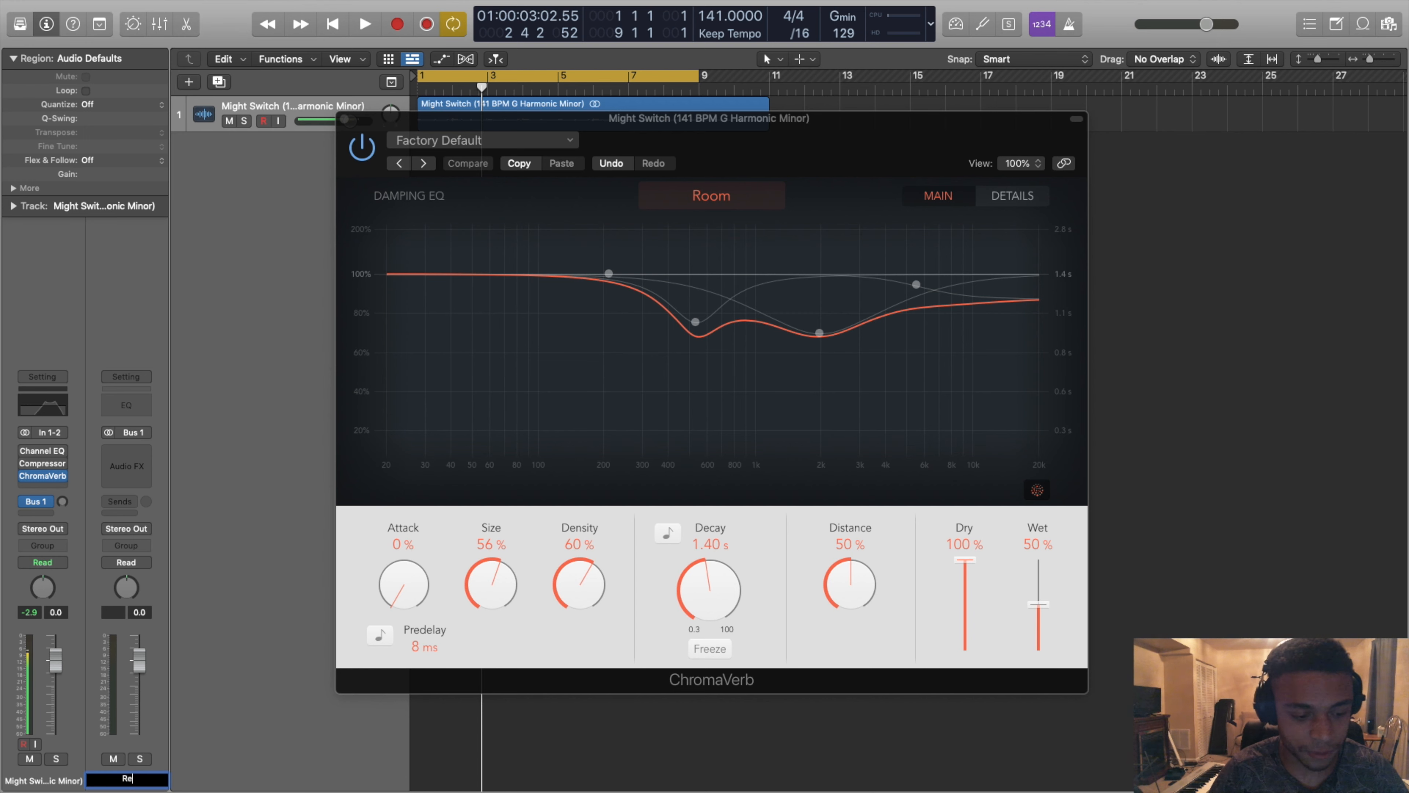
text(verb)
key(Return)
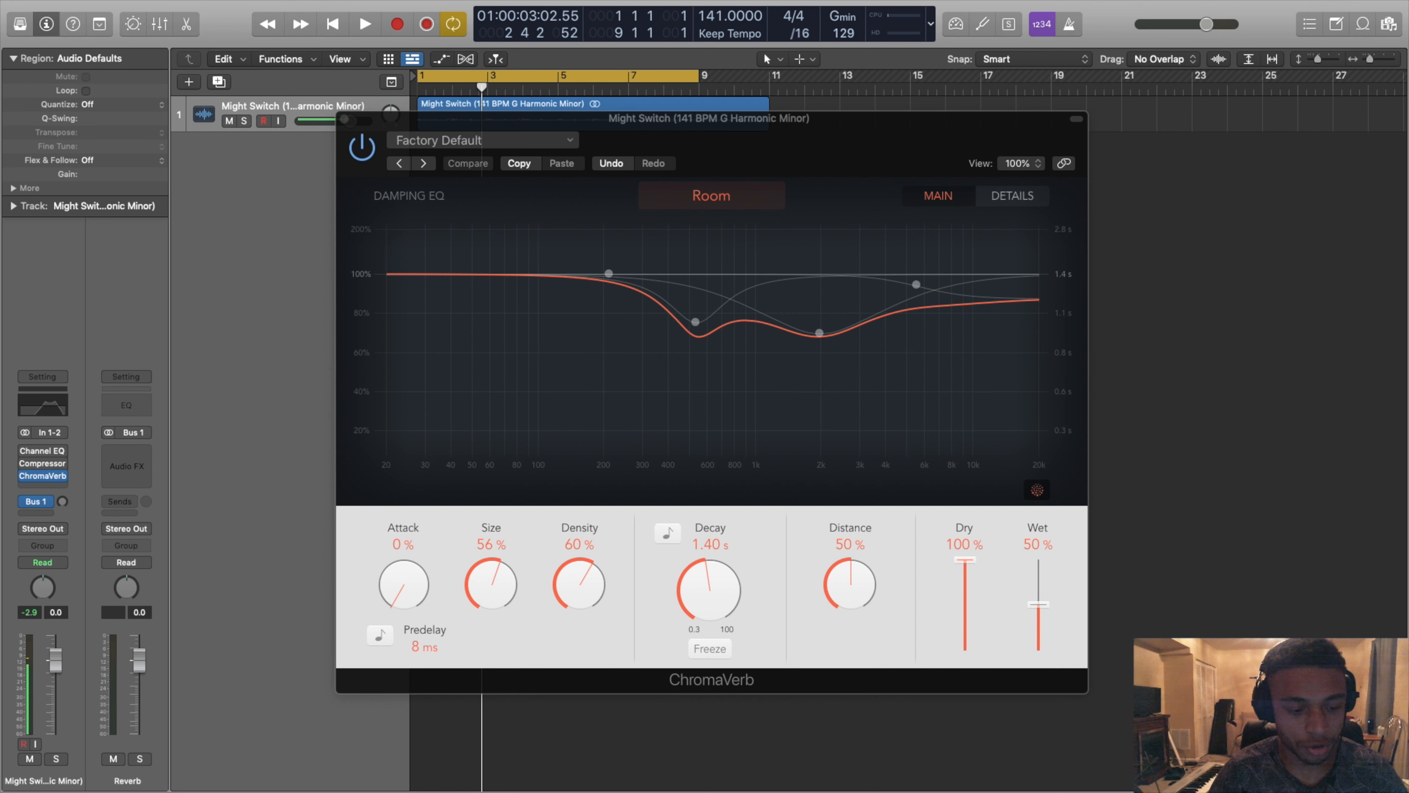
double_click(128, 783)
text(Chromaverb)
key(Return)
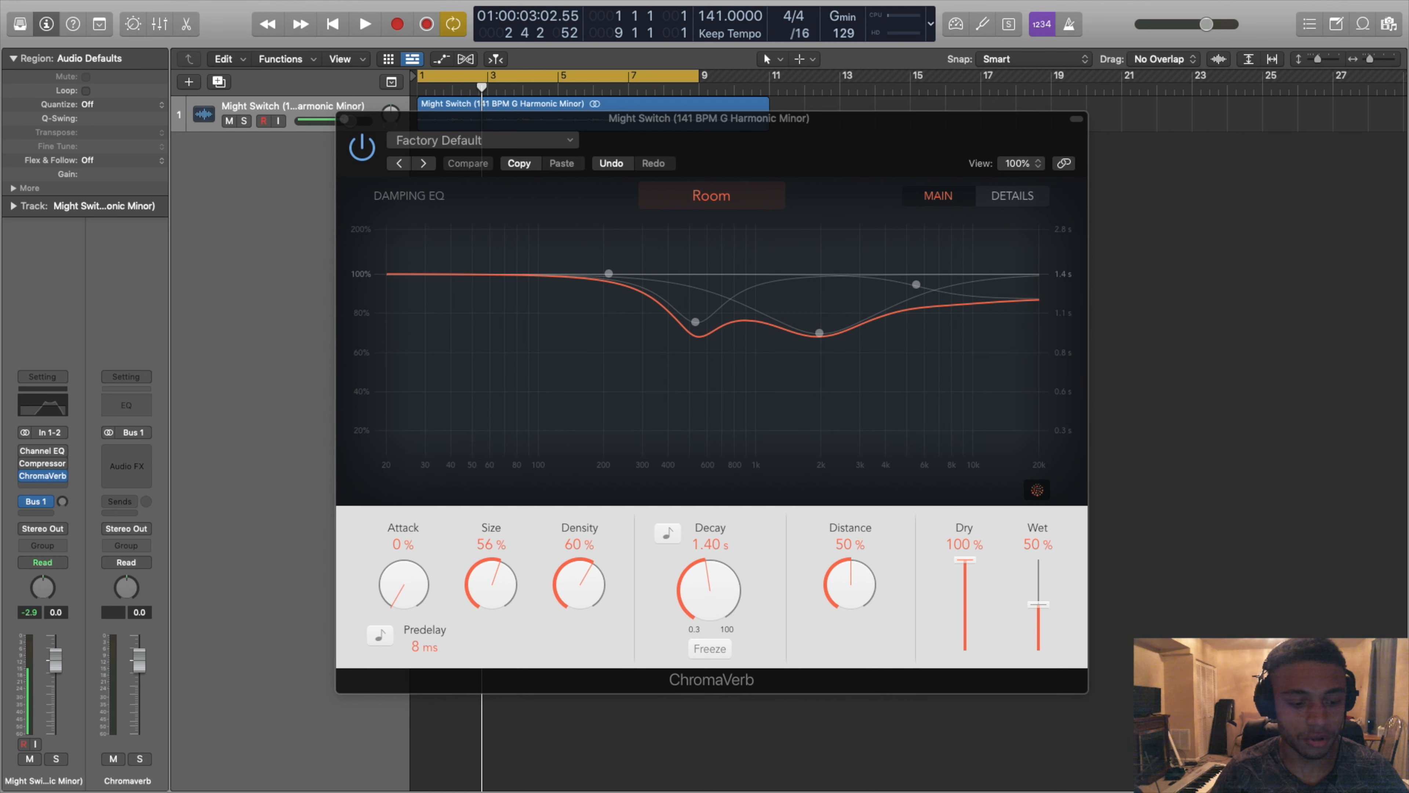
Step: Rename the Bus 1 aux channel as Long Reverb
double_click(128, 781)
text(Long Reverb)
key(Return)
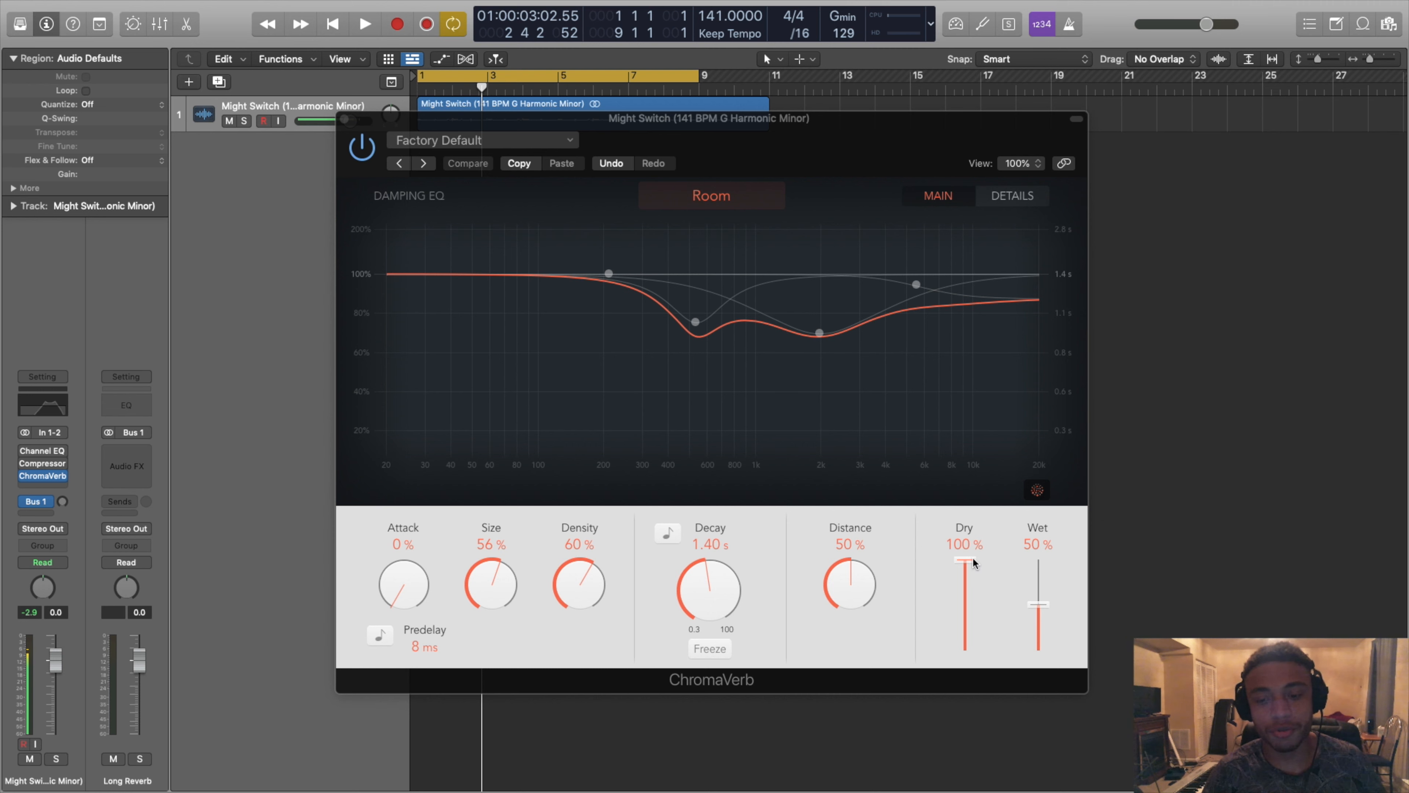
Step: Set ChromaVerb to 0% dry and 100% wet, and move it from the Might Switch track to the Long Reverb channel
drag(970, 556, 959, 720)
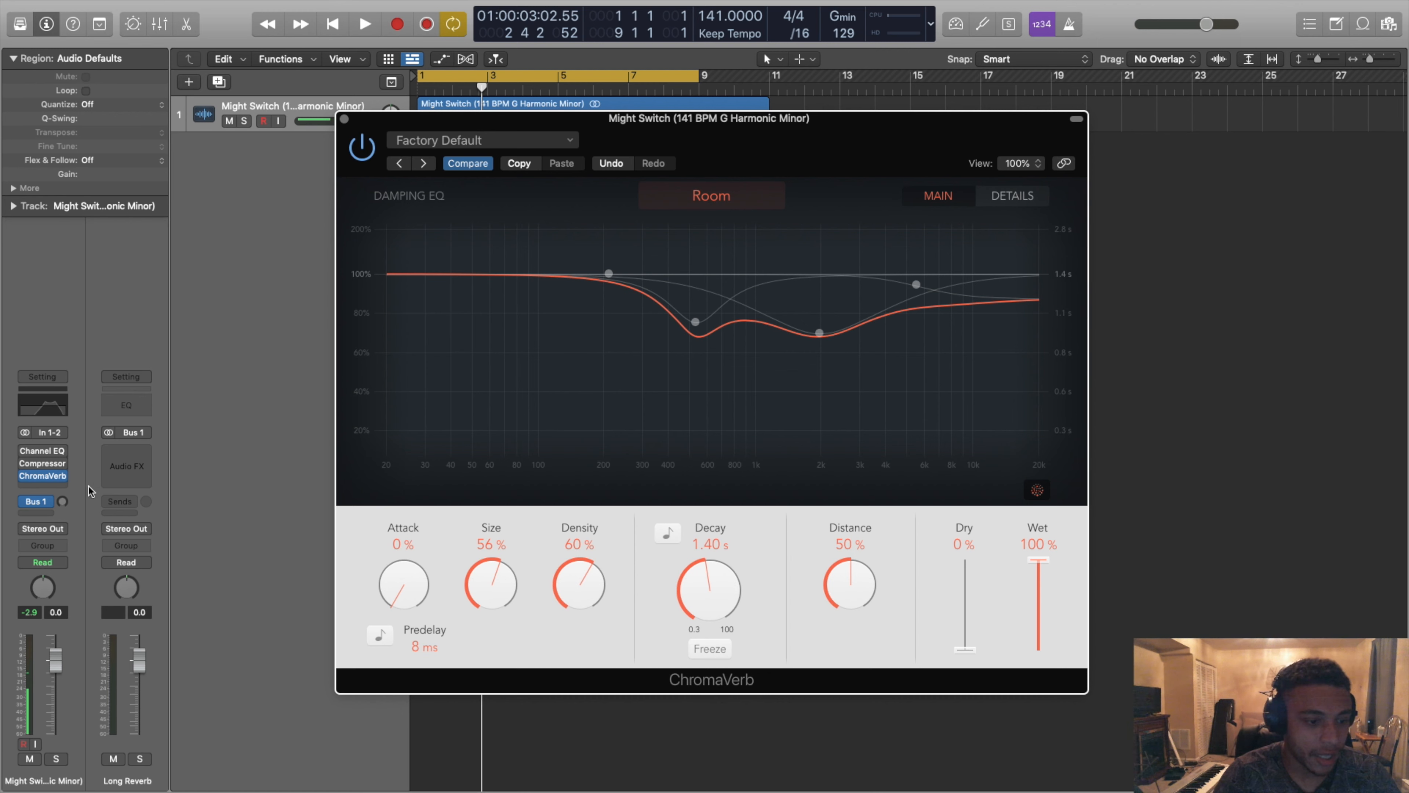
drag(62, 504, 62, 478)
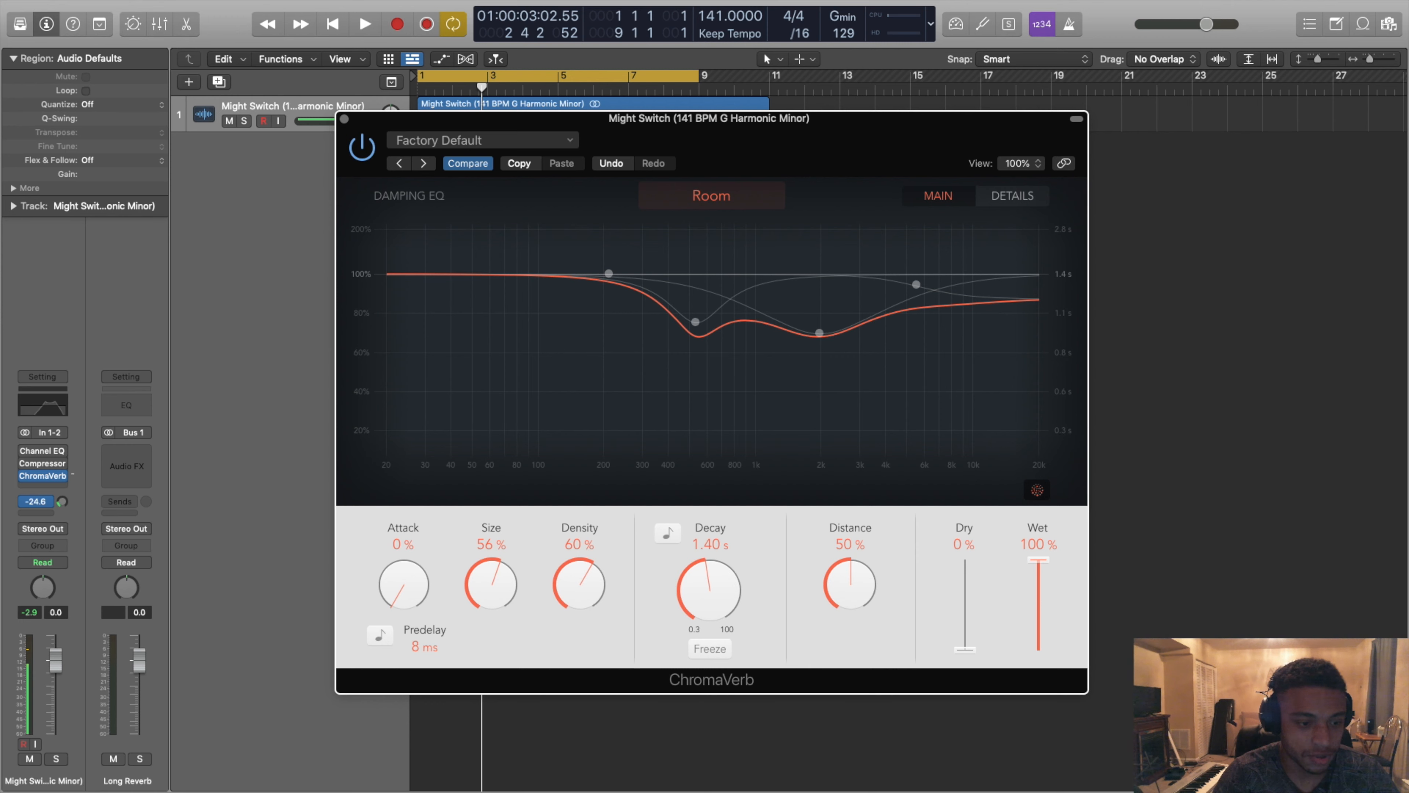
drag(69, 482, 66, 518)
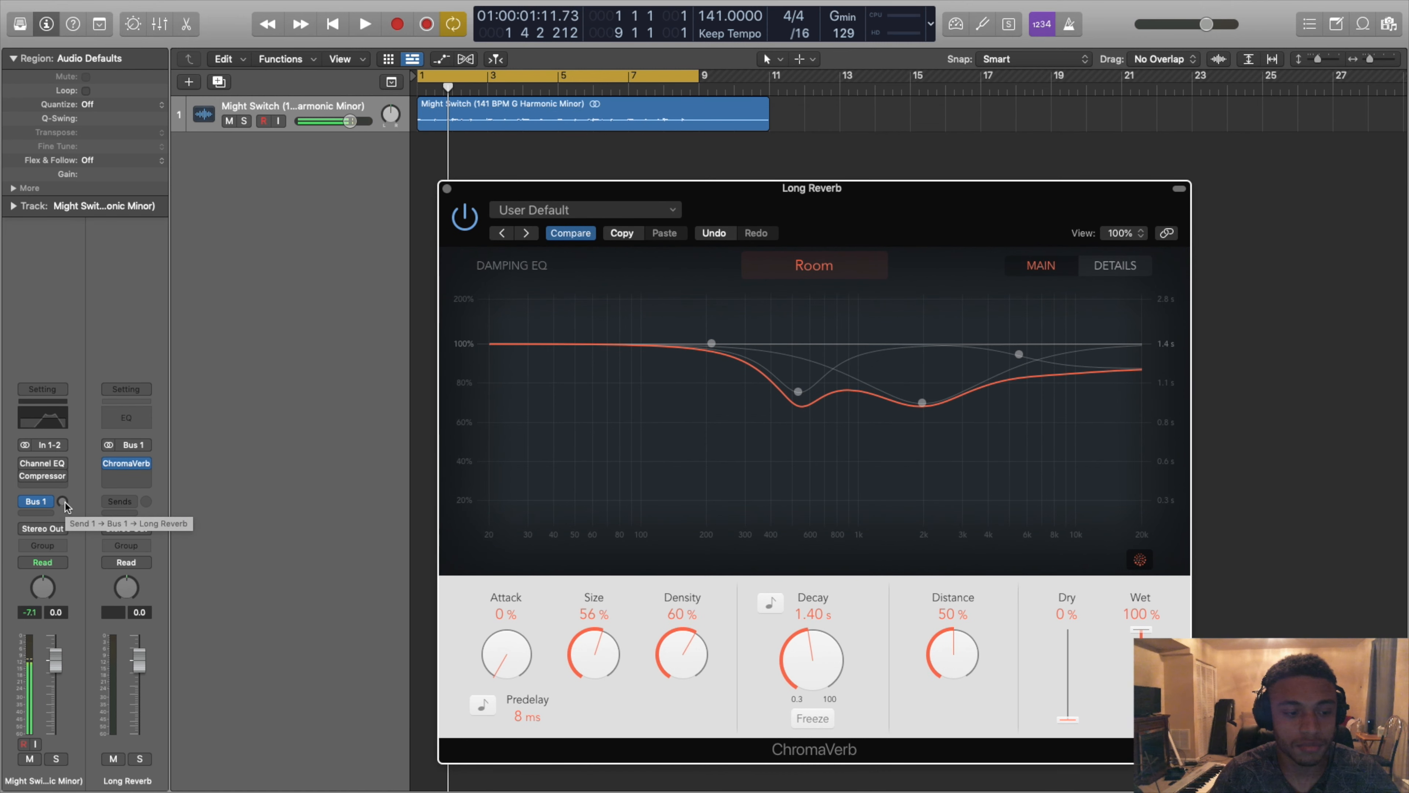
Step: Play the loop while raising the Bus 1 send to about +3.8 dB, stop playback and turn the send back down
key(space)
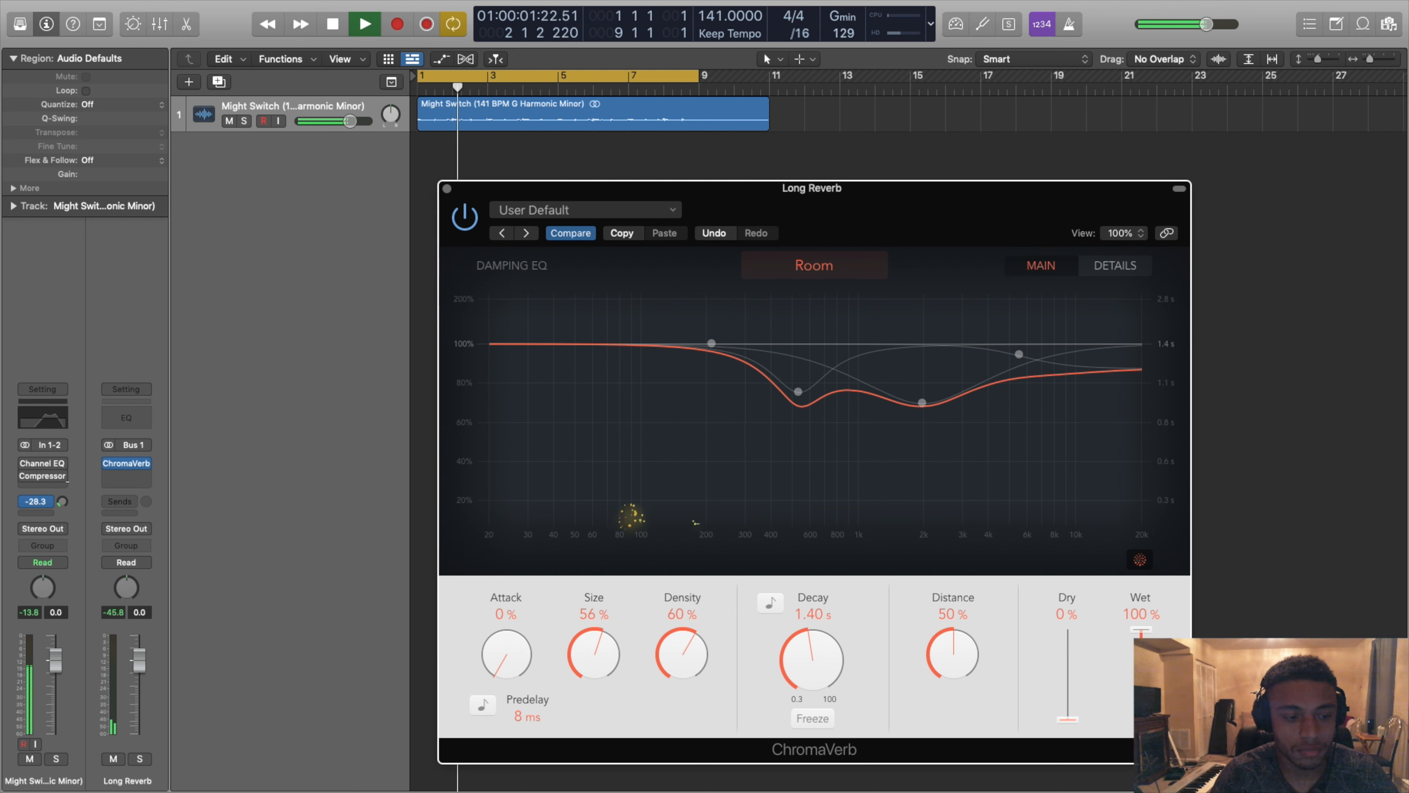
drag(63, 517, 93, 413)
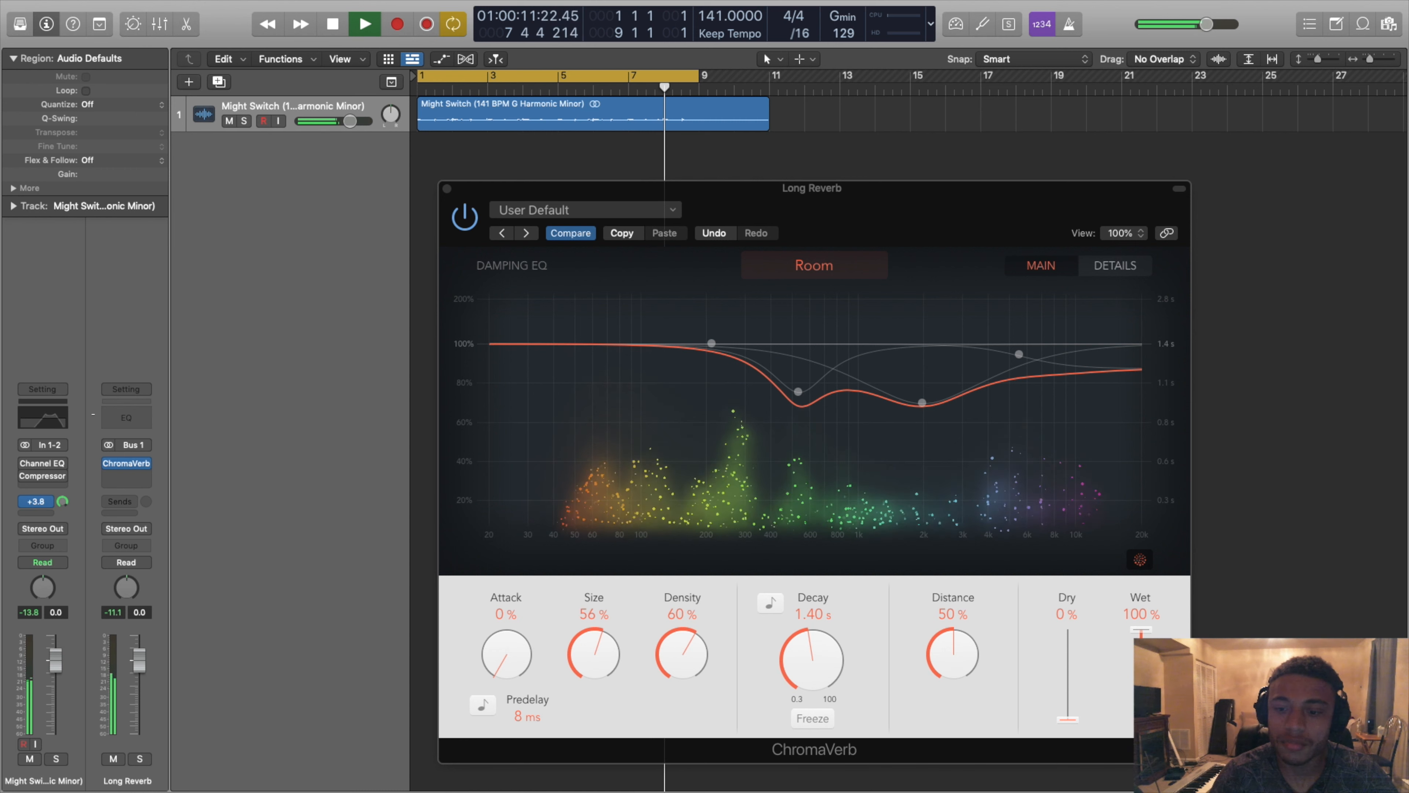
key(space)
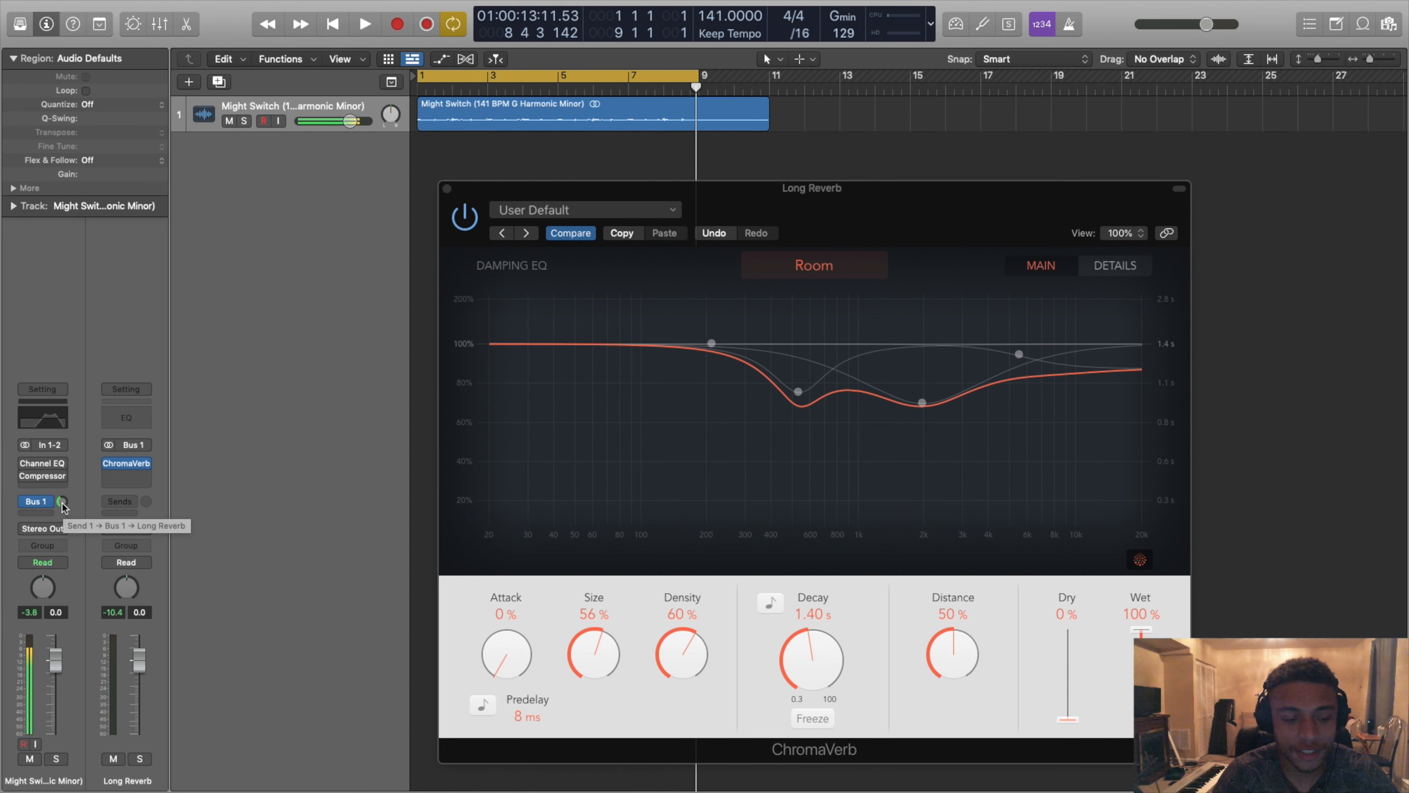
drag(63, 504, 78, 471)
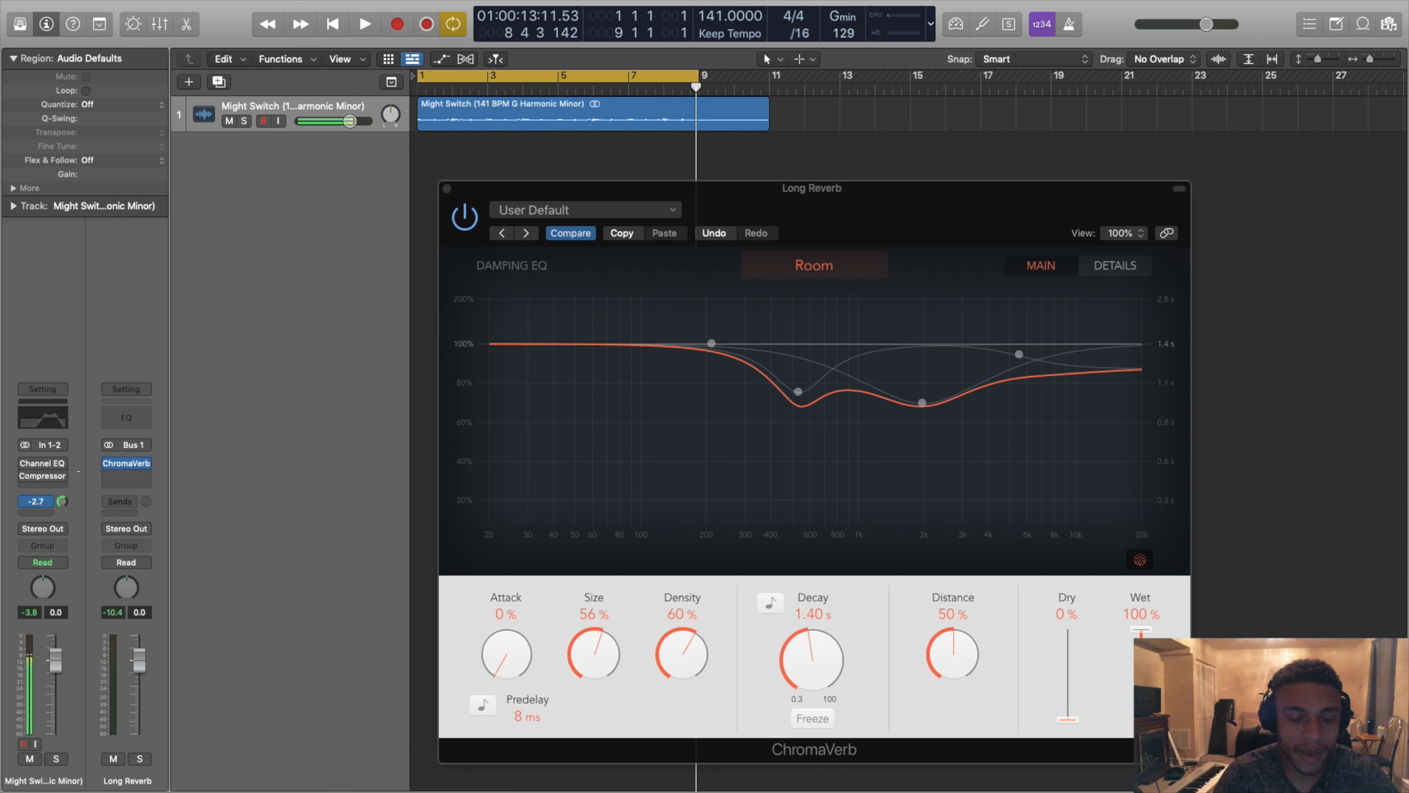
Step: Move ChromaVerb from the Long Reverb channel back below Compressor on the Might Switch track and open it
mouse_move(135, 469)
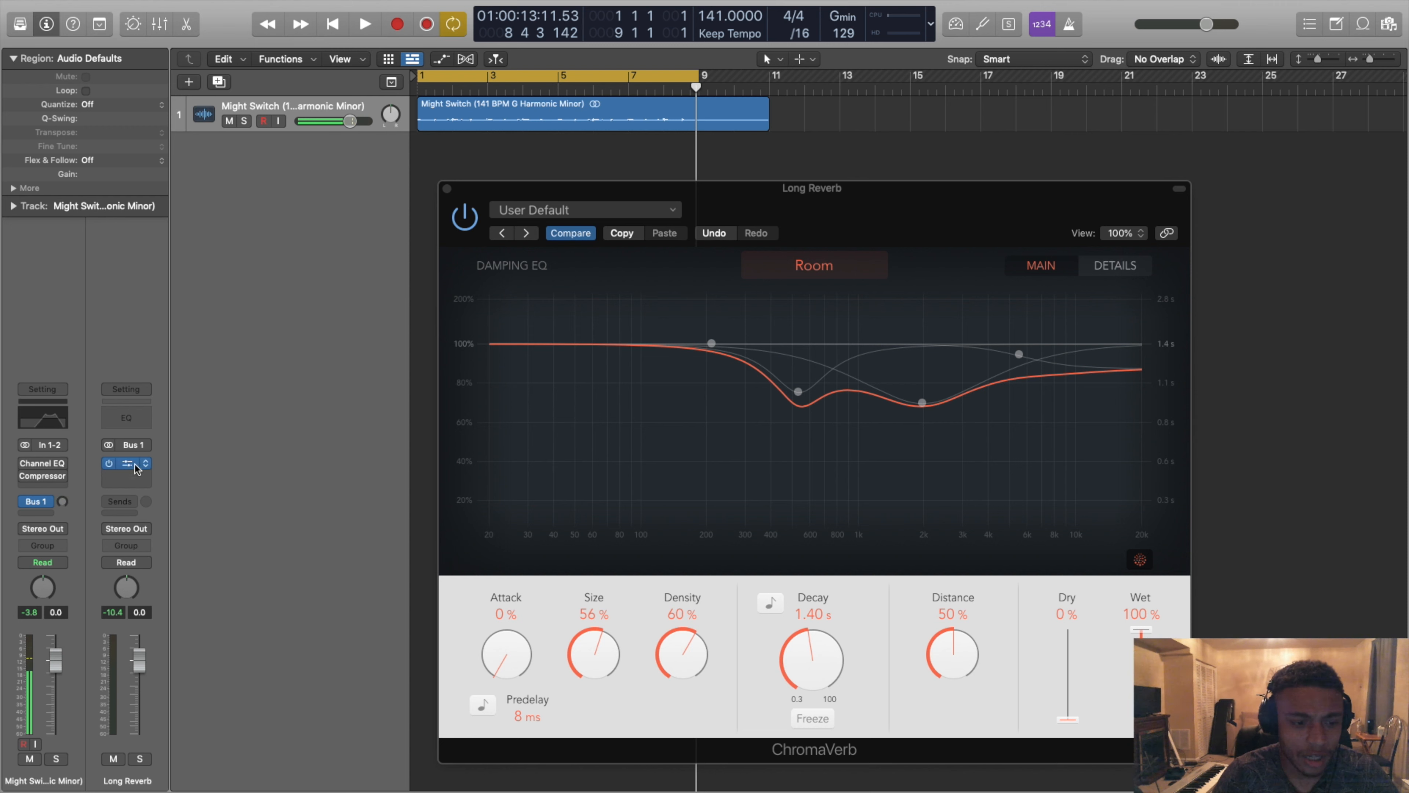
drag(134, 466, 46, 487)
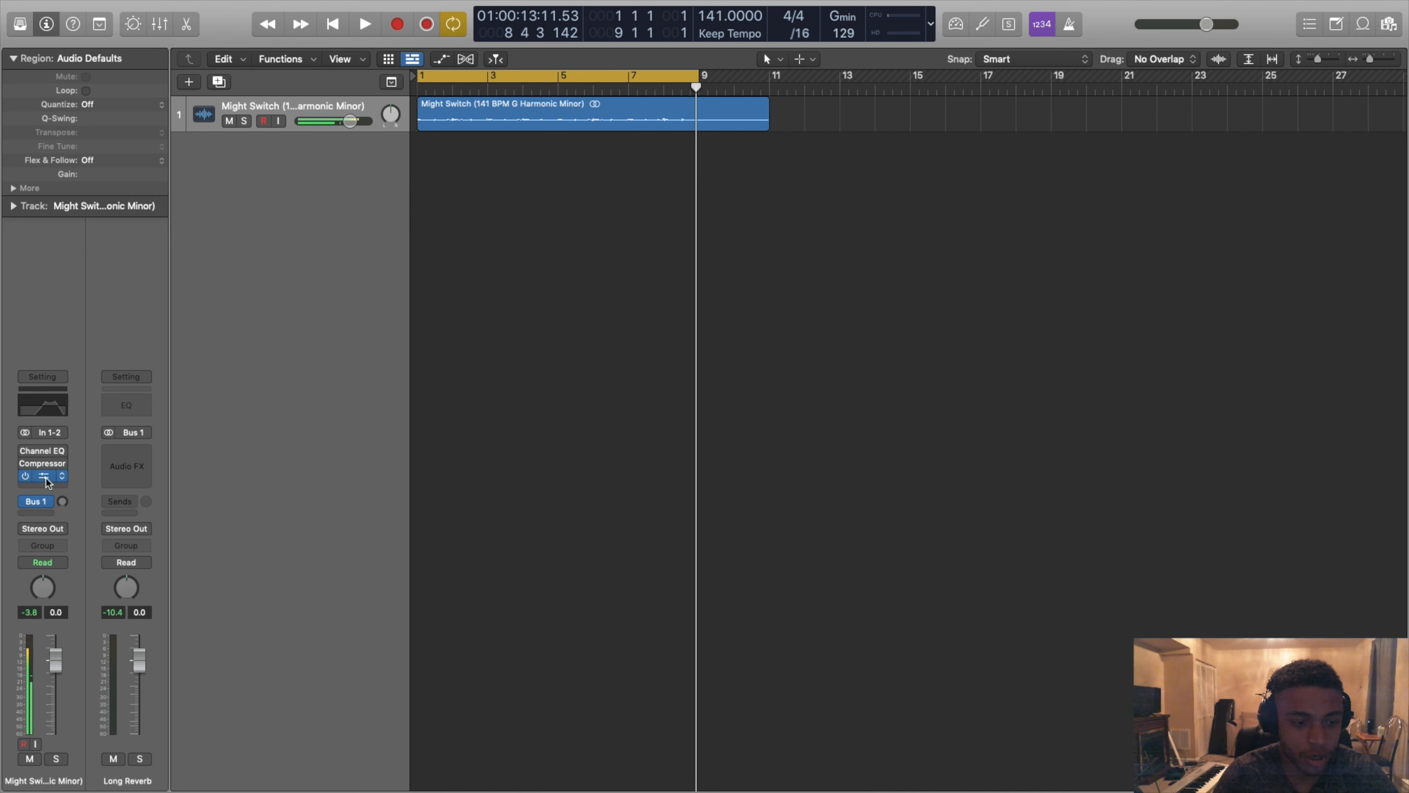
click(46, 478)
Step: Audition different ChromaVerb dry/wet balances while the loop plays, and settle on 100% dry and 47% wet
drag(1070, 715, 1072, 679)
key(space)
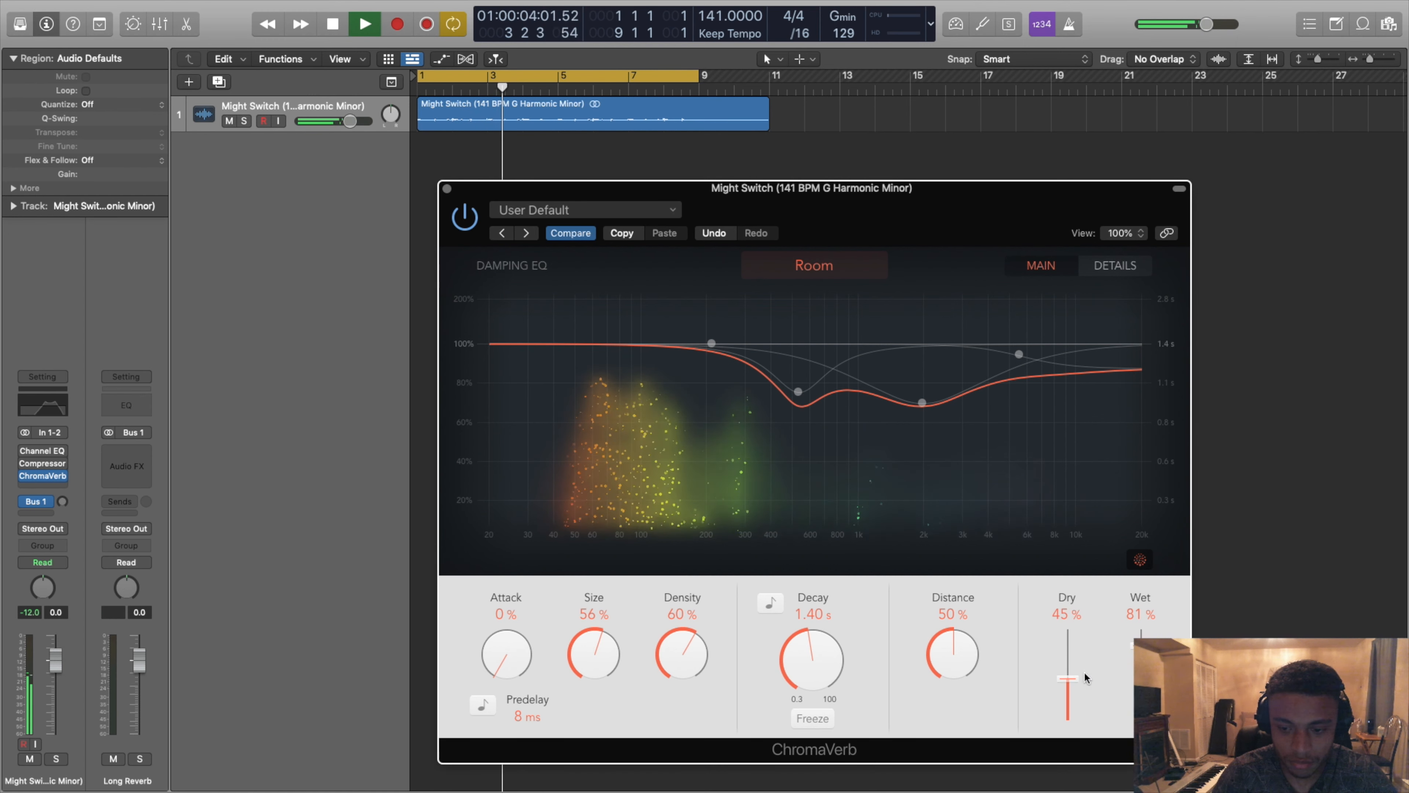
drag(1141, 645, 1146, 626)
drag(1067, 679, 1068, 733)
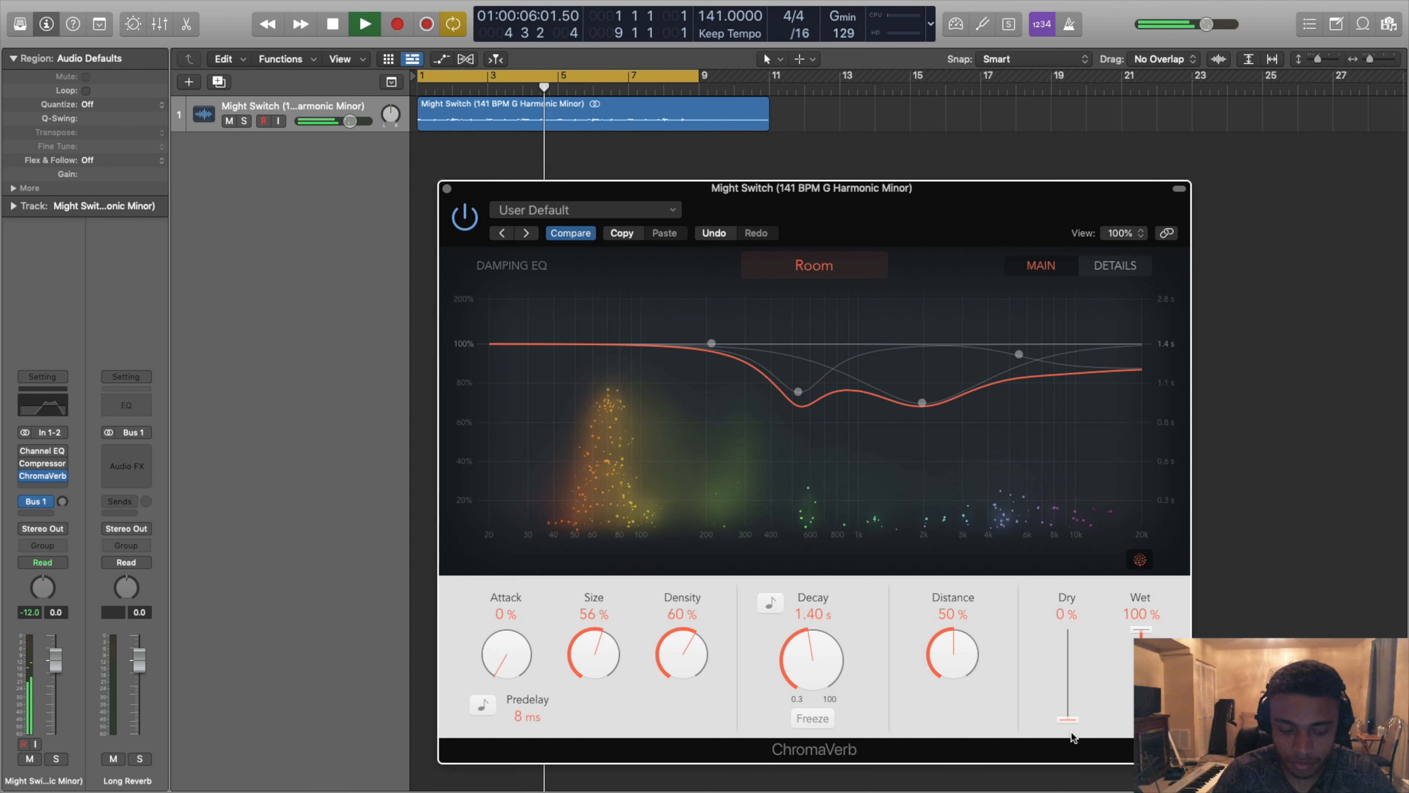
drag(1071, 735, 1141, 686)
drag(1069, 654, 1072, 623)
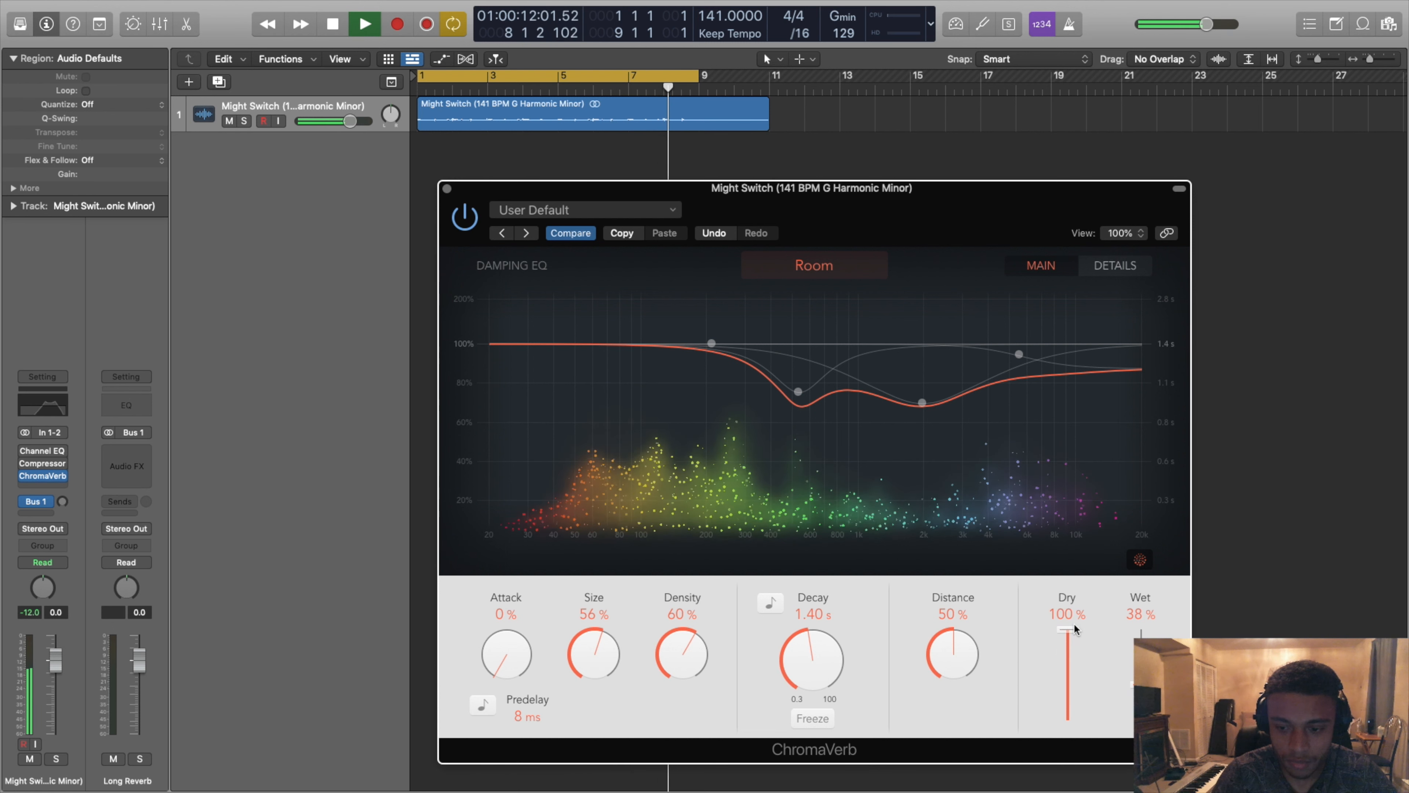
key(space)
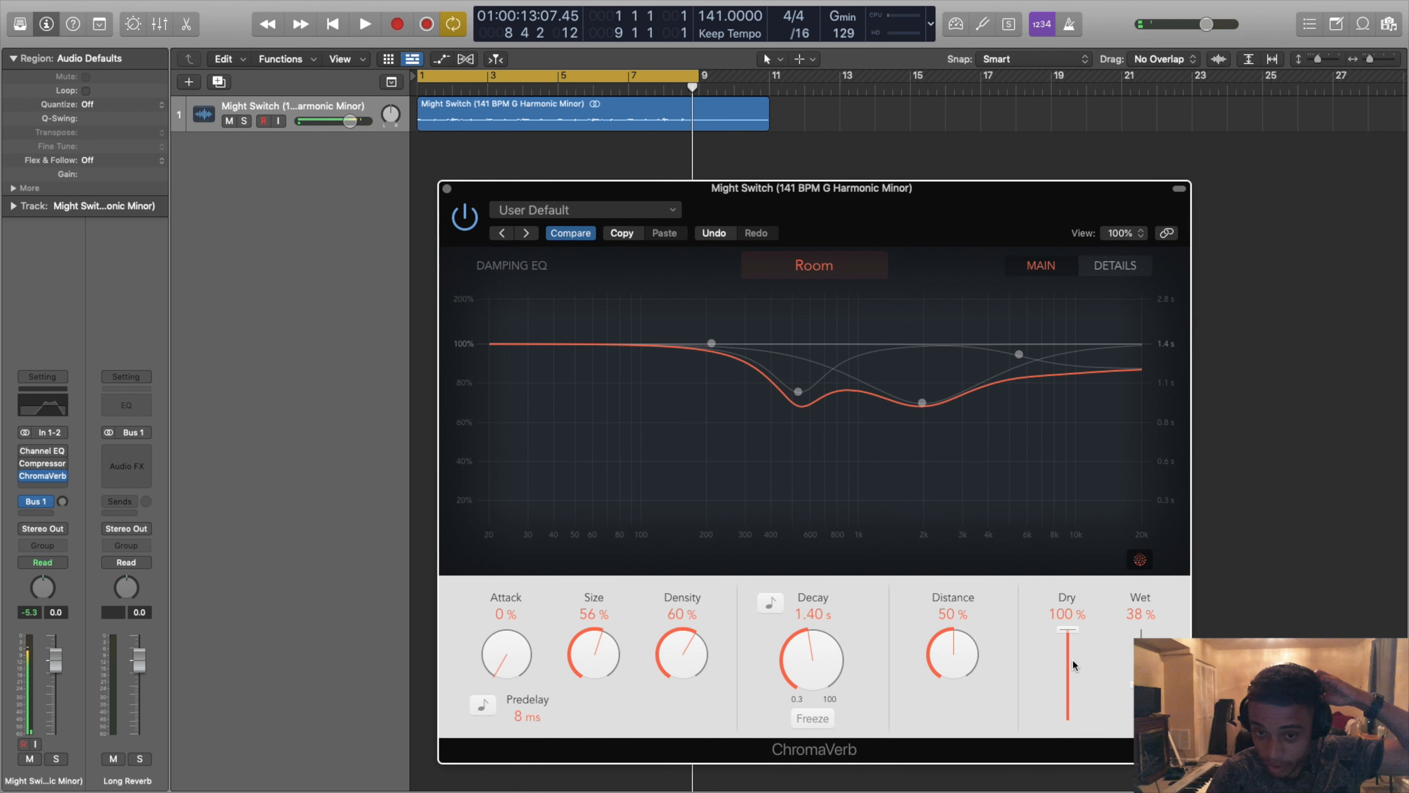
drag(1141, 685, 1141, 677)
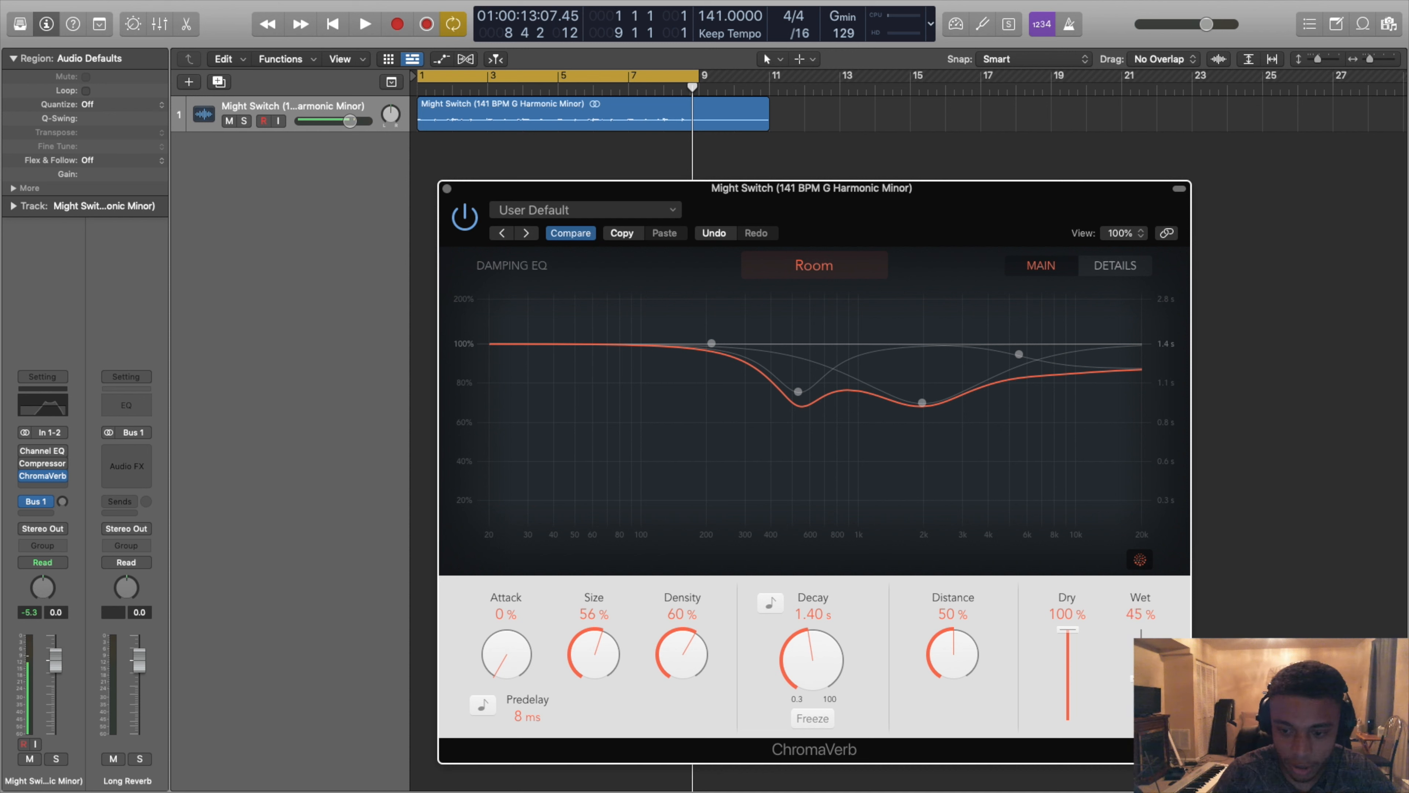
mouse_move(1068, 629)
mouse_down()
mouse_move(1069, 656)
mouse_move(1067, 628)
mouse_up()
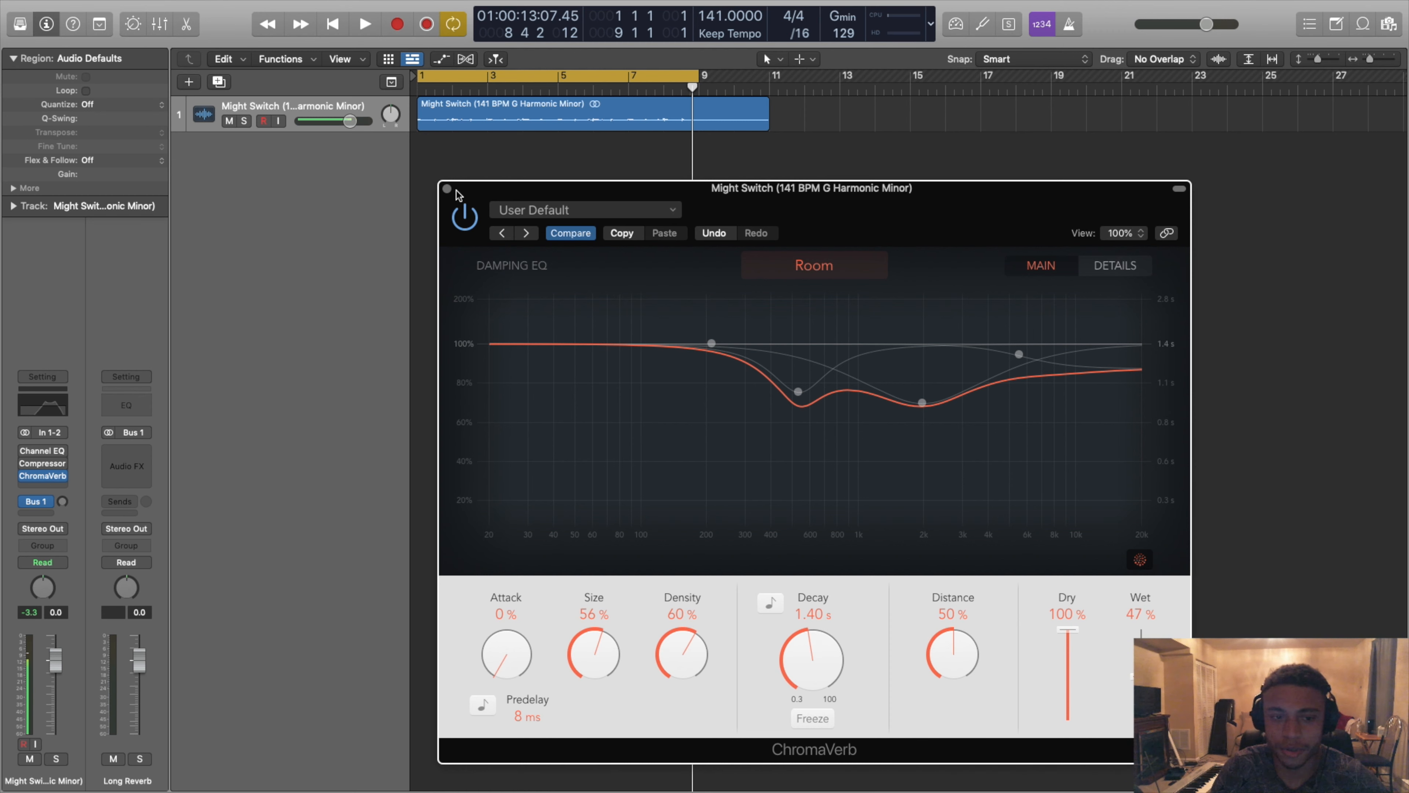
Step: Bypass ChromaVerb and insert an Echo delay below it on the Might Switch track
mouse_move(43, 481)
alt+click(43, 478)
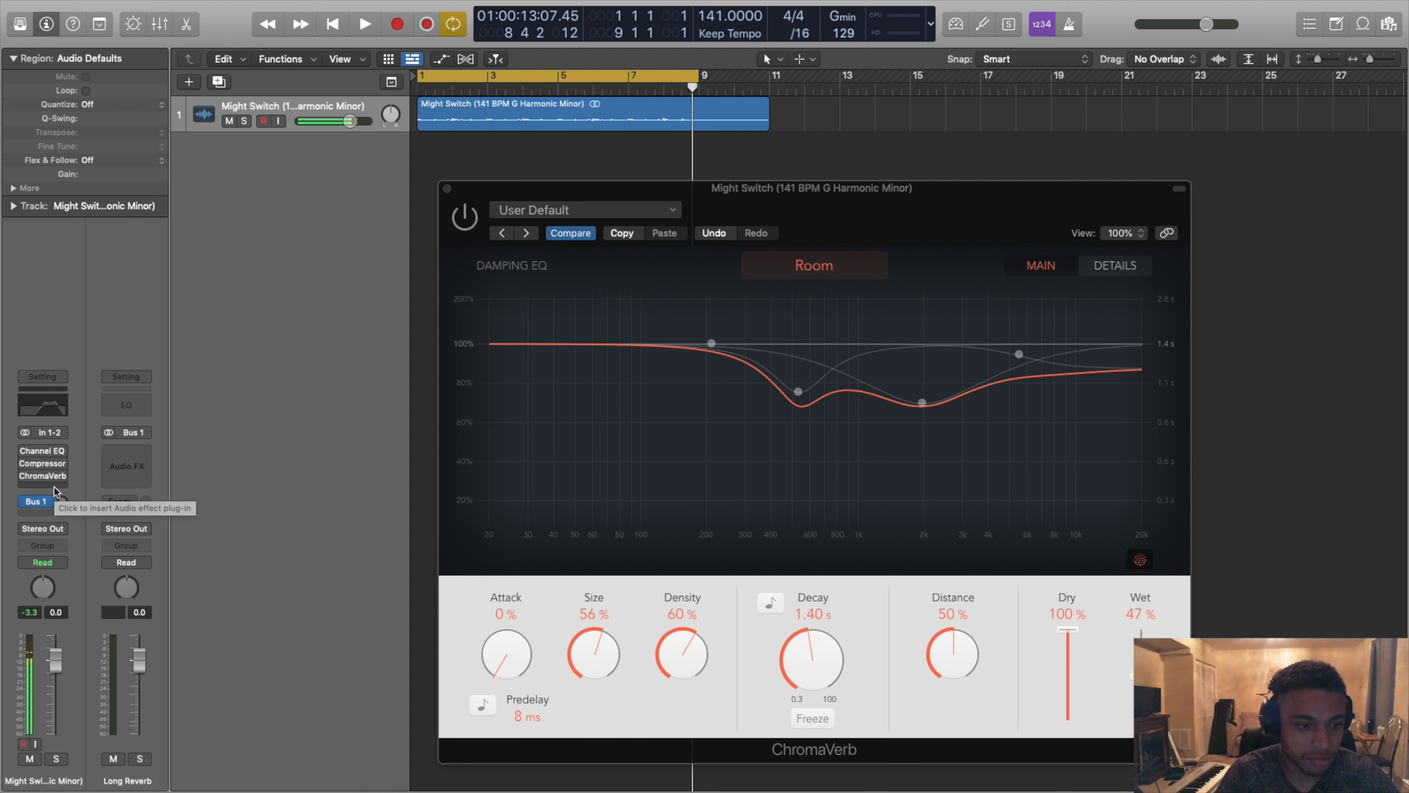
click(54, 489)
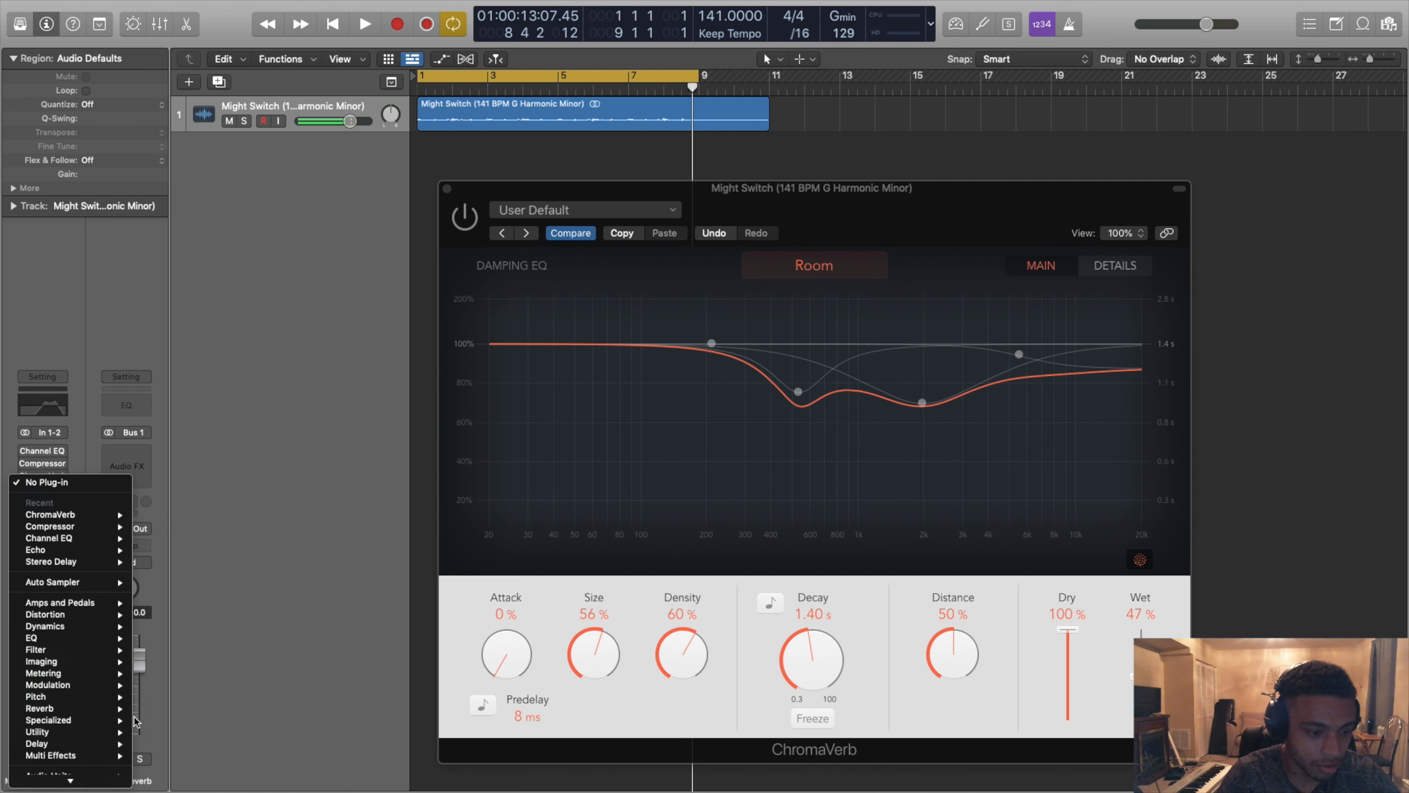
mouse_move(83, 737)
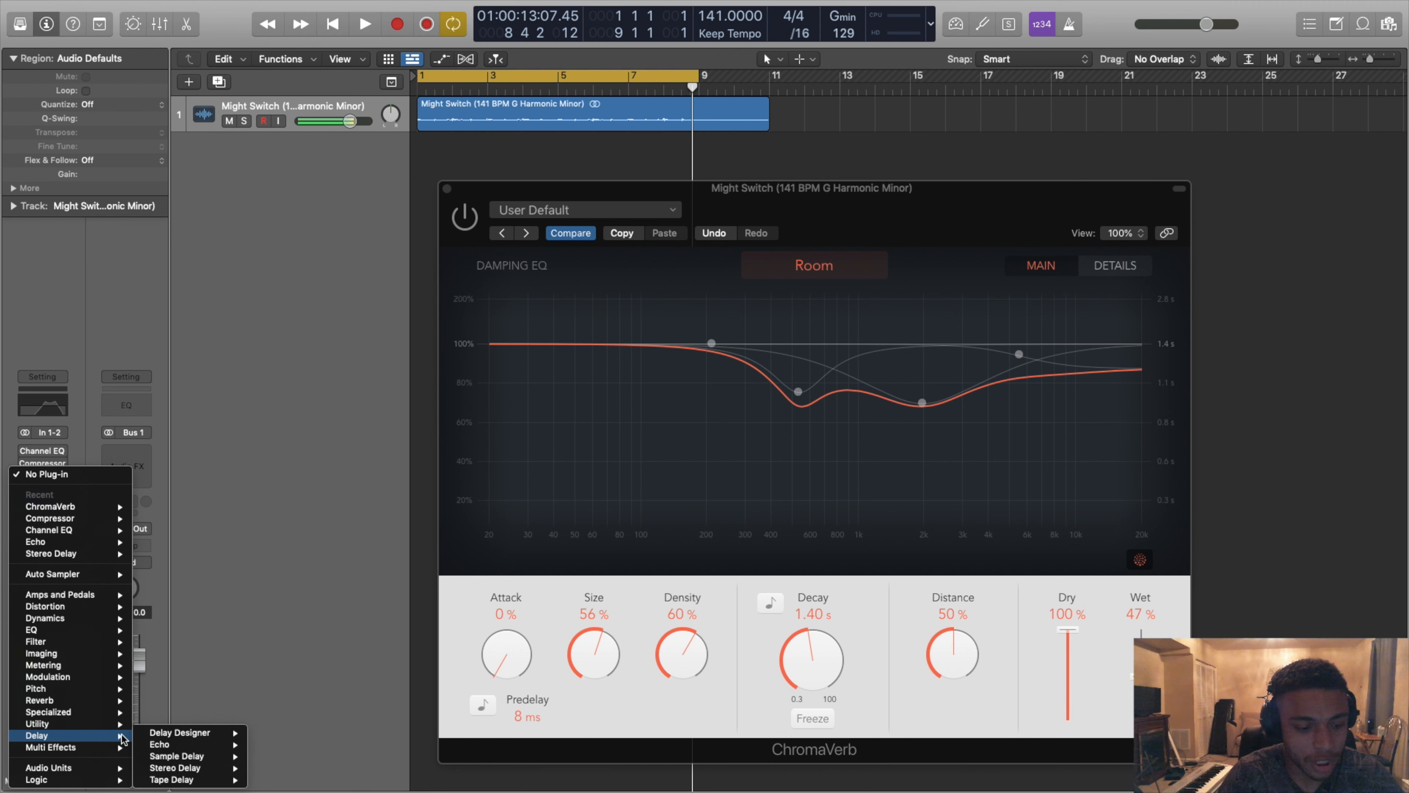
mouse_move(183, 745)
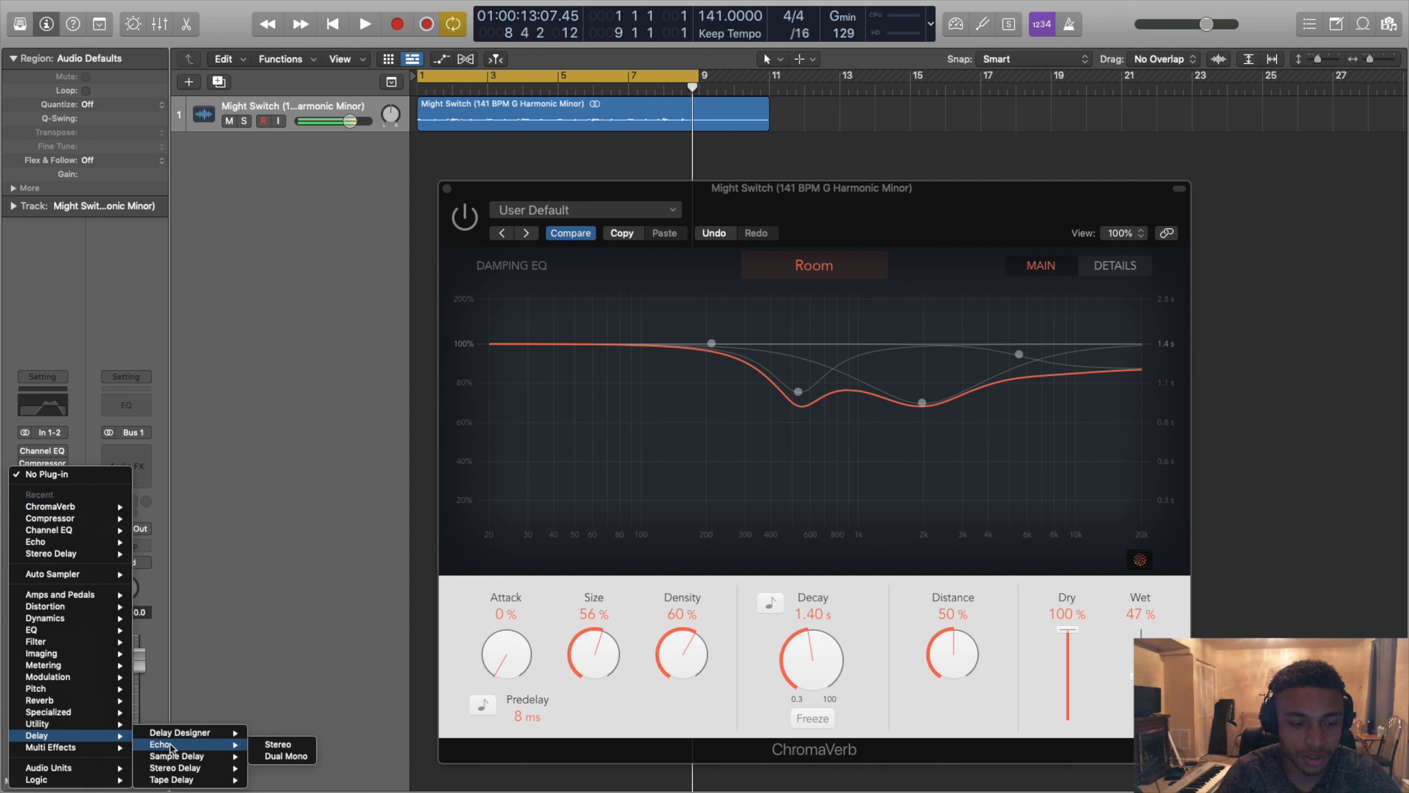
click(171, 745)
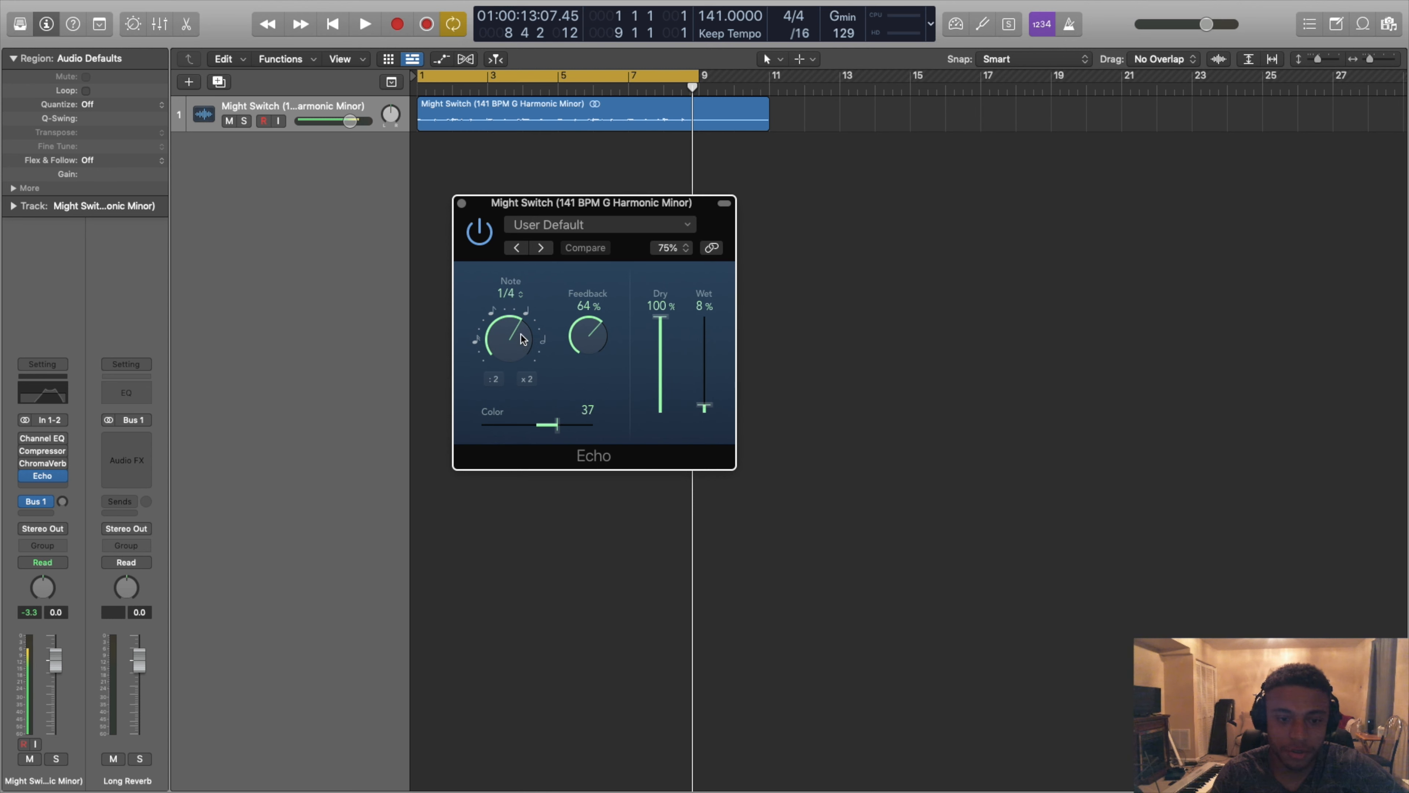
Step: Set Echo's note value to 1/8 dotted and its wet level to 35%
drag(516, 331, 509, 357)
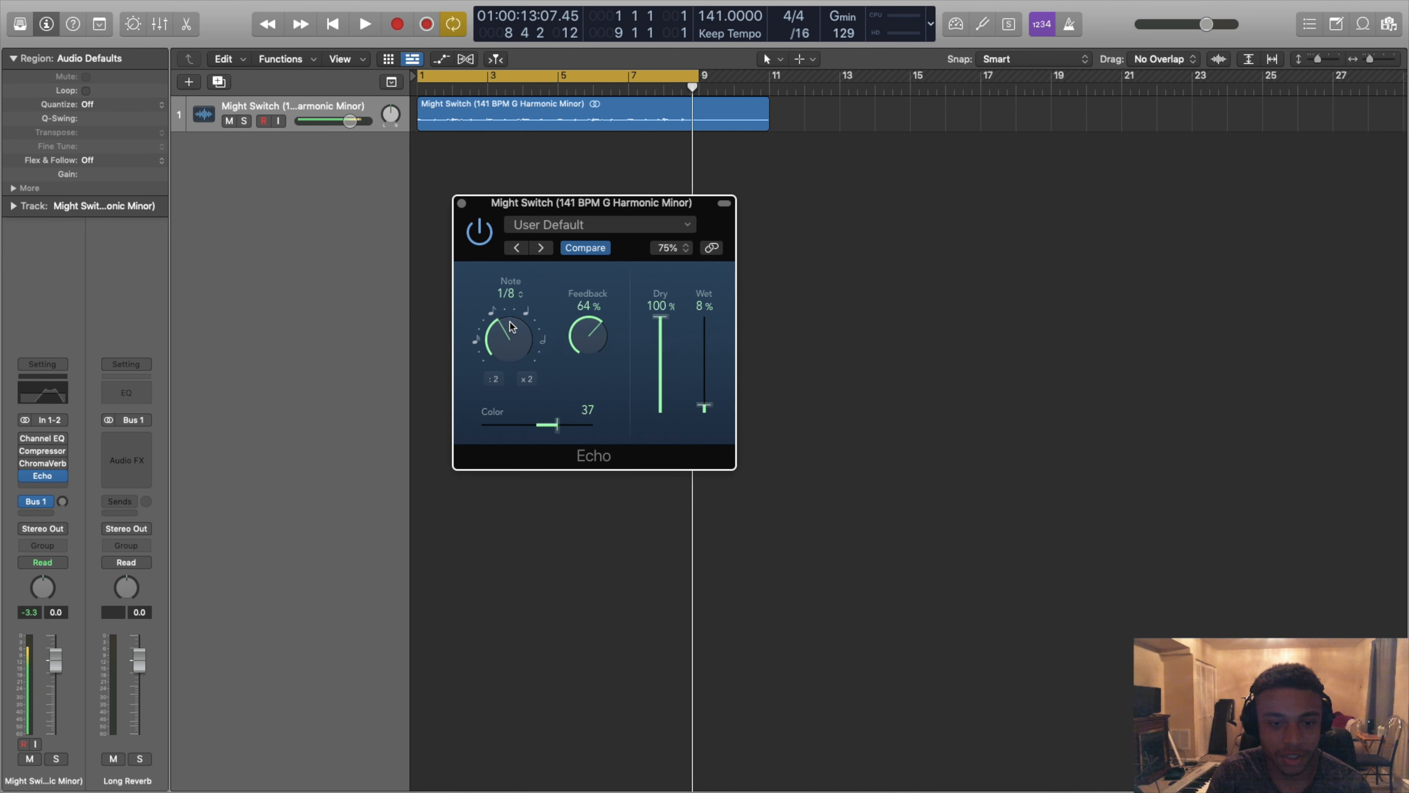
drag(507, 331, 507, 317)
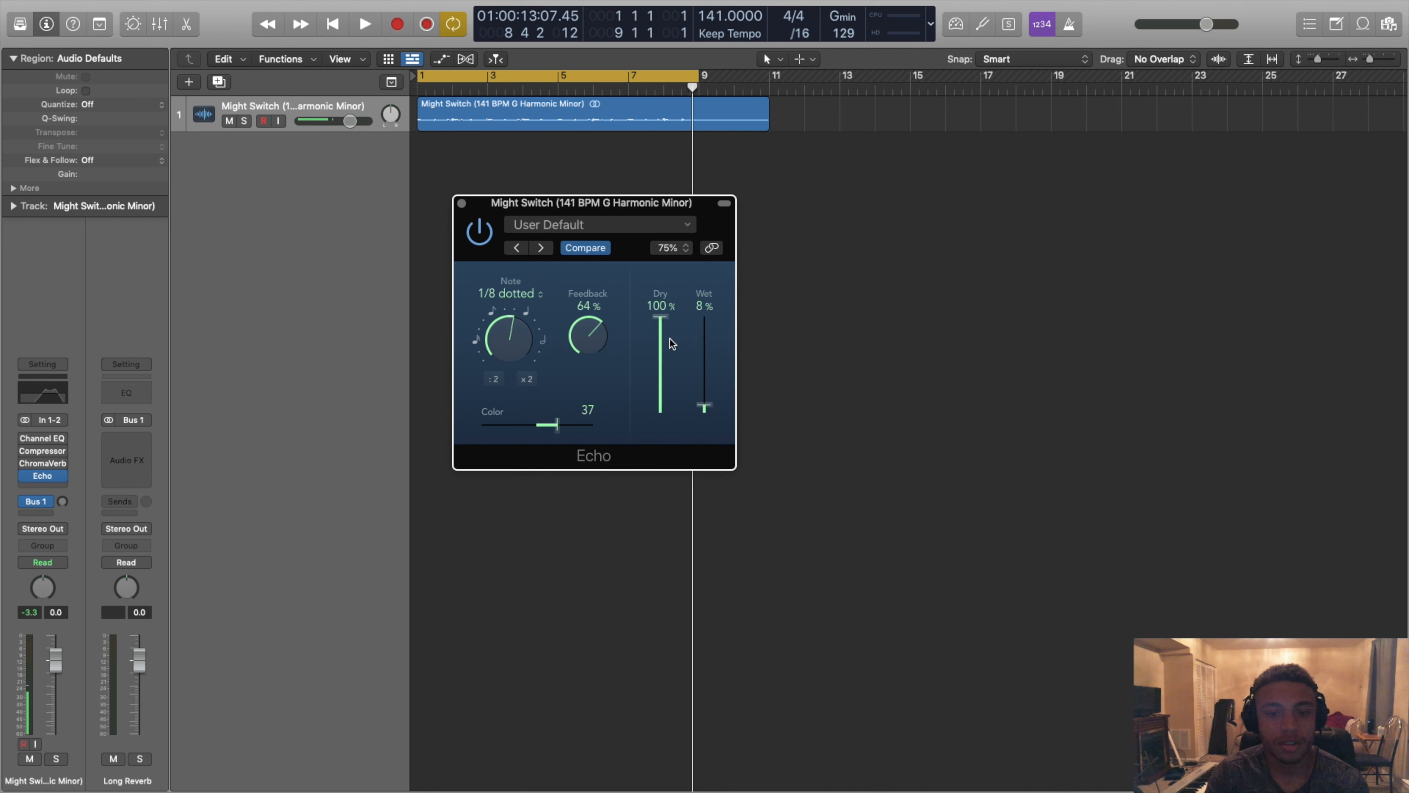
drag(696, 302, 697, 298)
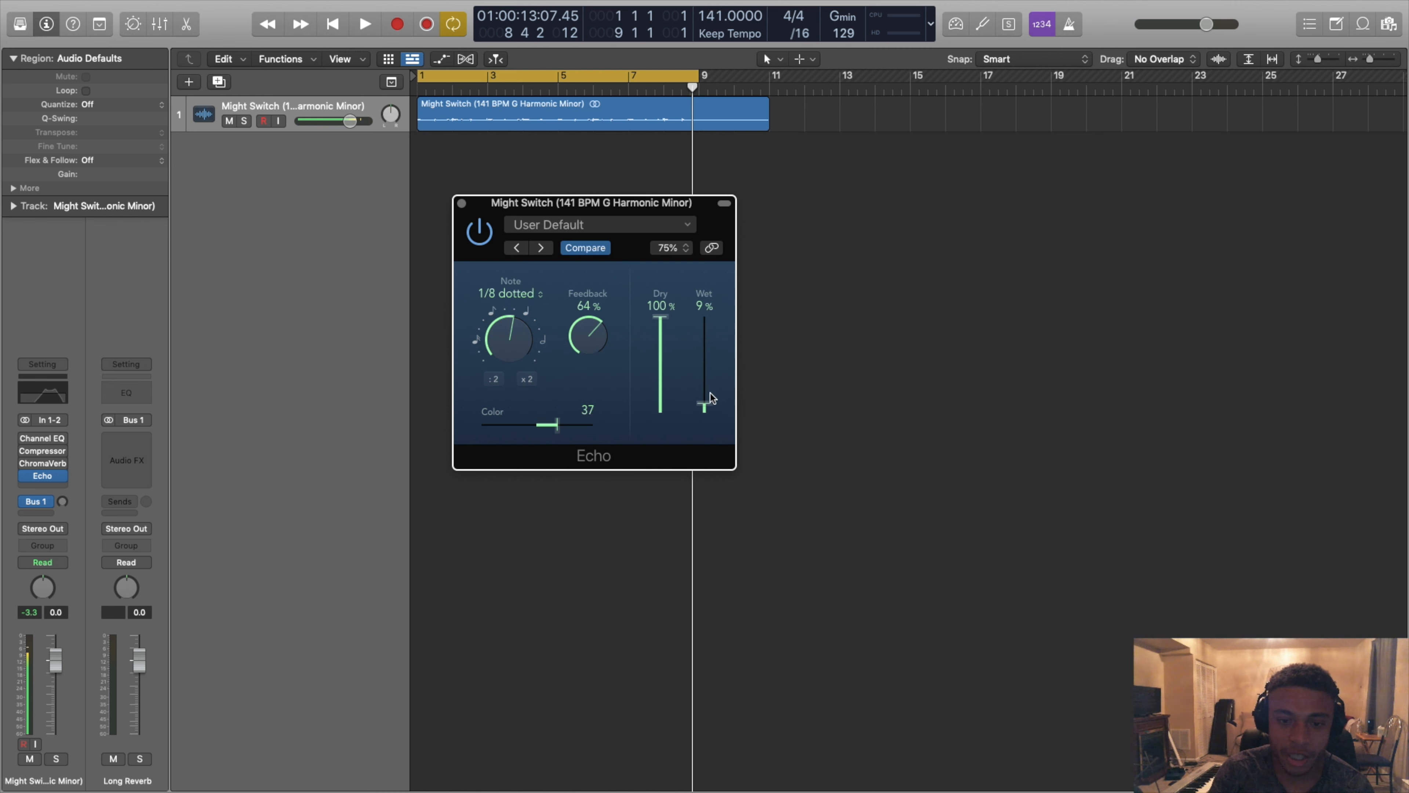
drag(710, 401, 715, 382)
drag(714, 333, 706, 378)
Step: Add a second send from the Might Switch track, routed to Bus 2
click(62, 517)
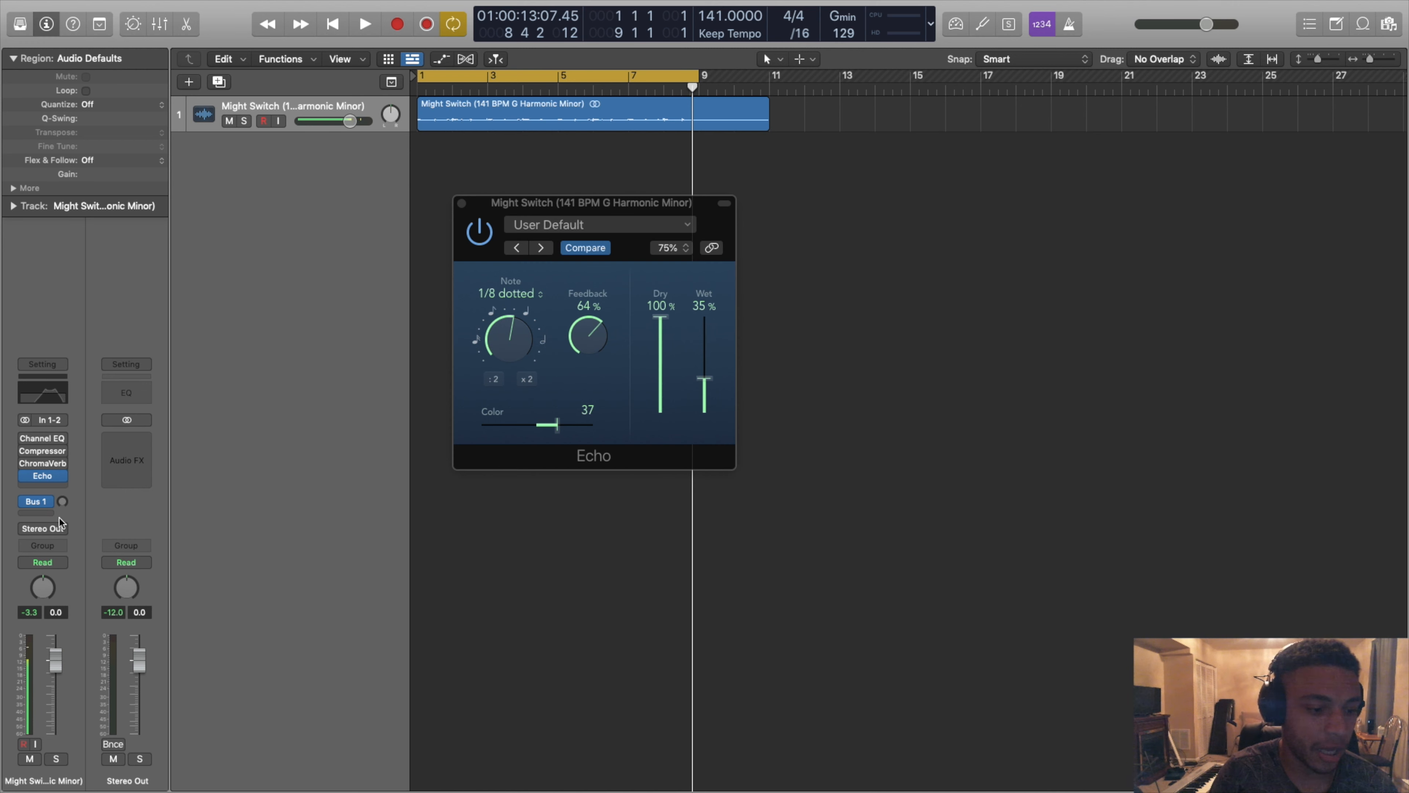
click(38, 514)
mouse_move(44, 531)
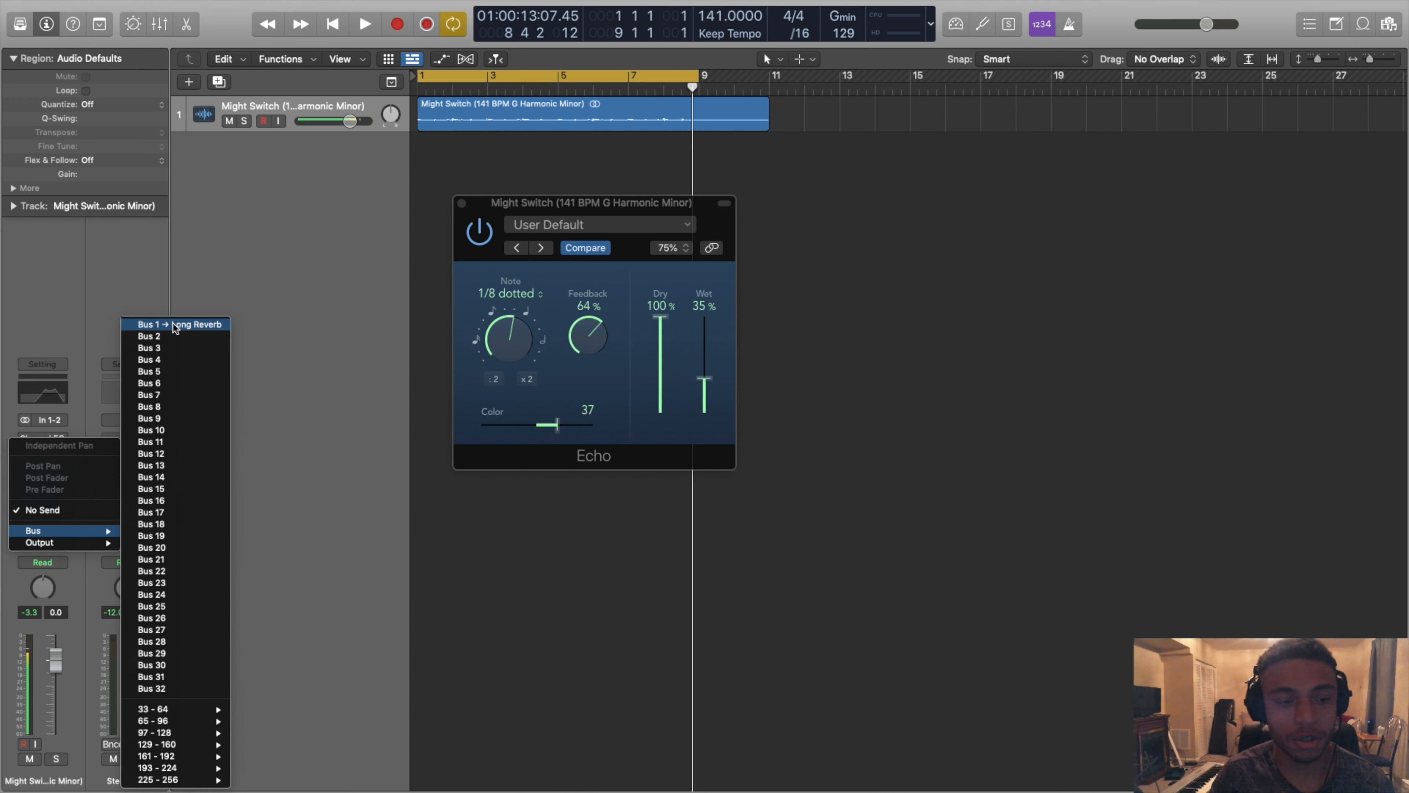
click(167, 336)
Step: Set Echo's note value to 1/4 and name the Bus 2 aux channel 1/4 Delay
drag(510, 350, 510, 333)
double_click(127, 779)
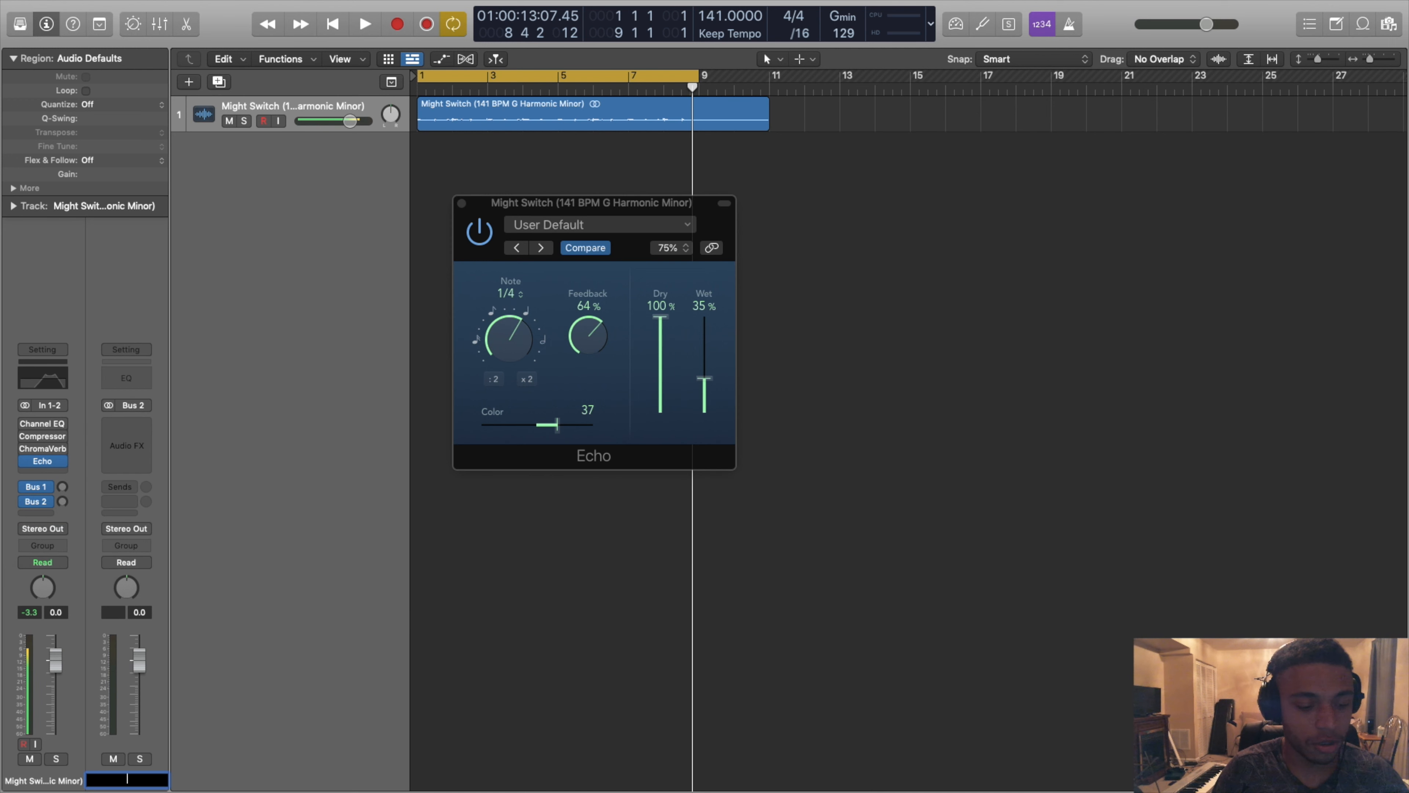
text(1/4 Delay)
key(Return)
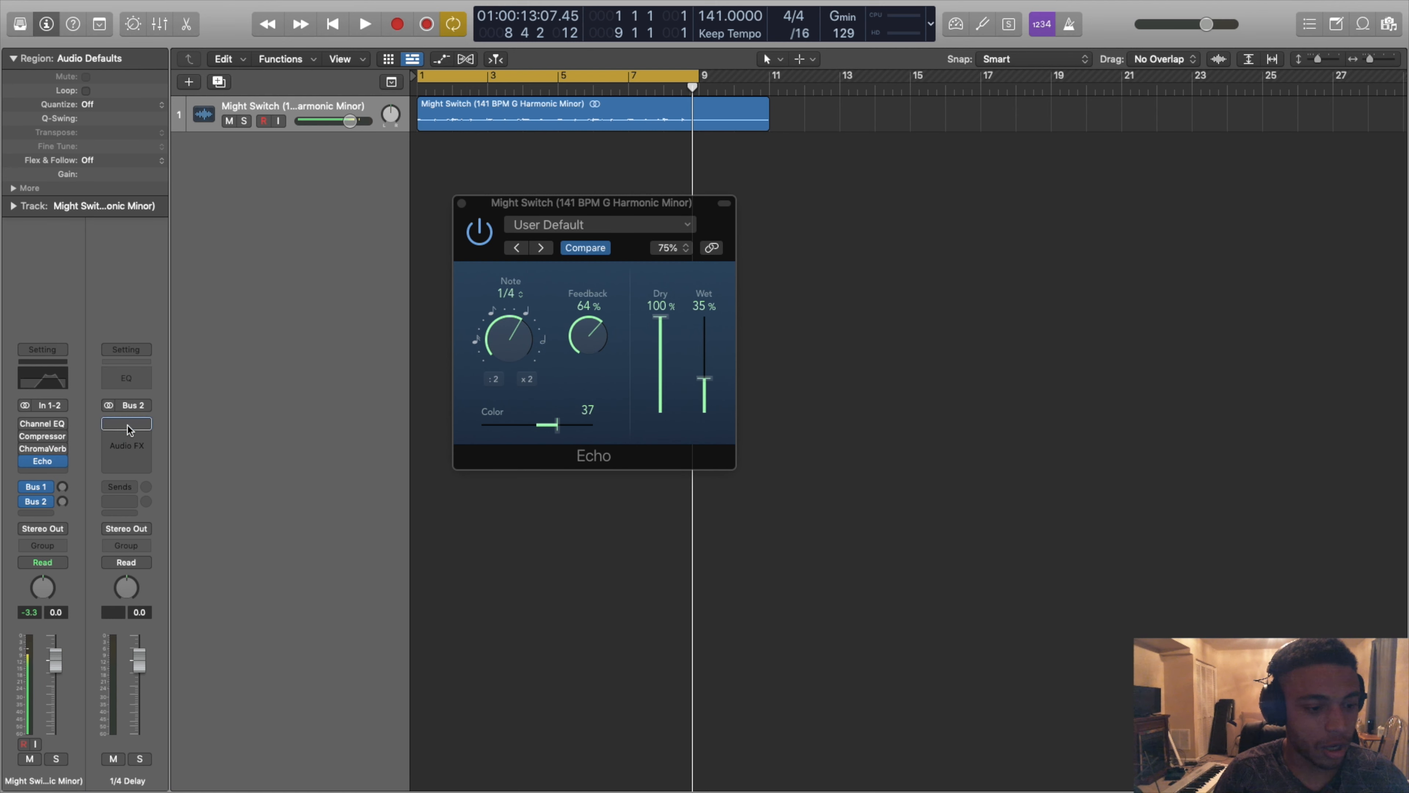
Step: Move Echo from the Might Switch track to the 1/4 Delay channel and set it to 0% dry and 100% wet
drag(127, 428, 127, 431)
click(126, 437)
drag(650, 301, 656, 485)
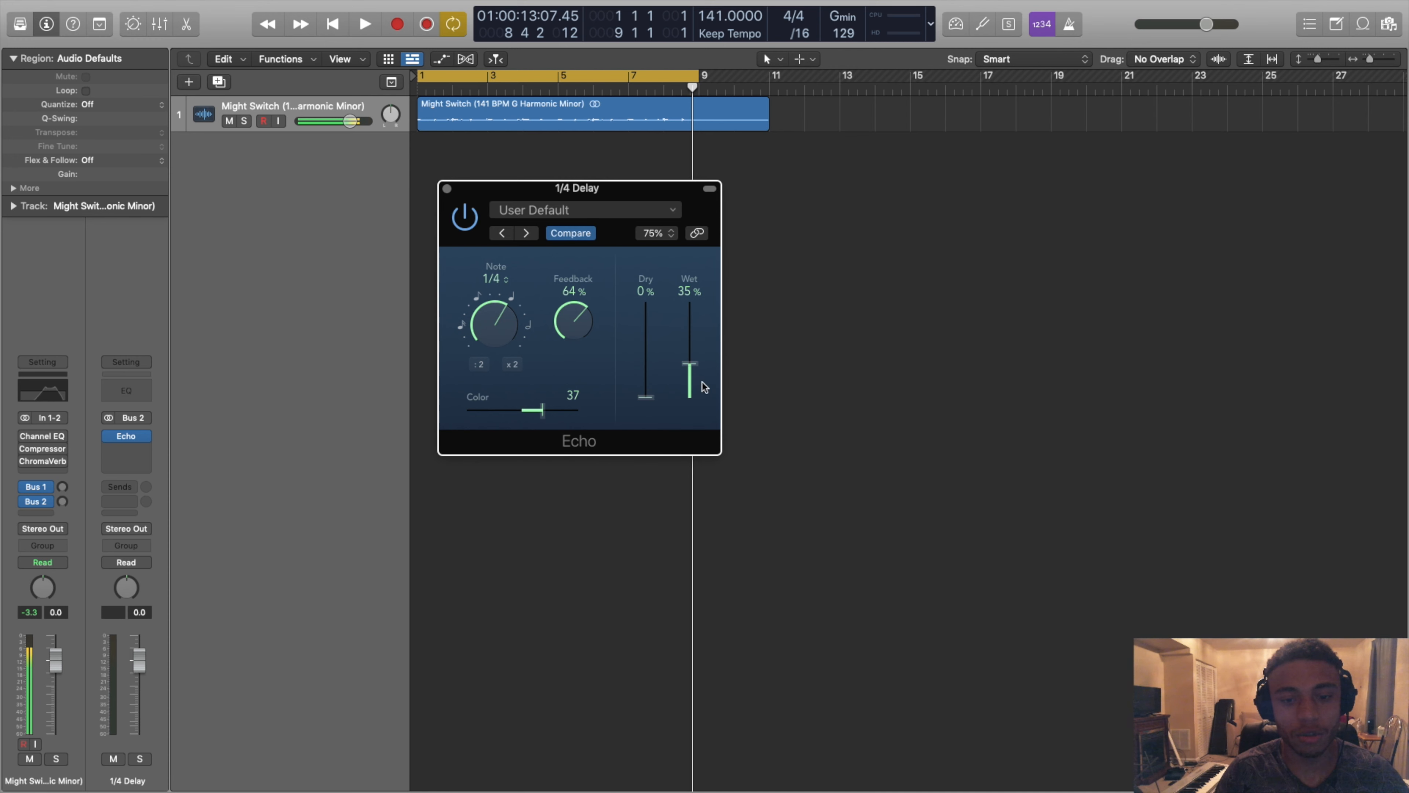
drag(693, 339, 690, 300)
Step: Raise the Might Switch track's Bus 2 send and audition the delay on the loop
drag(64, 506, 72, 427)
key(space)
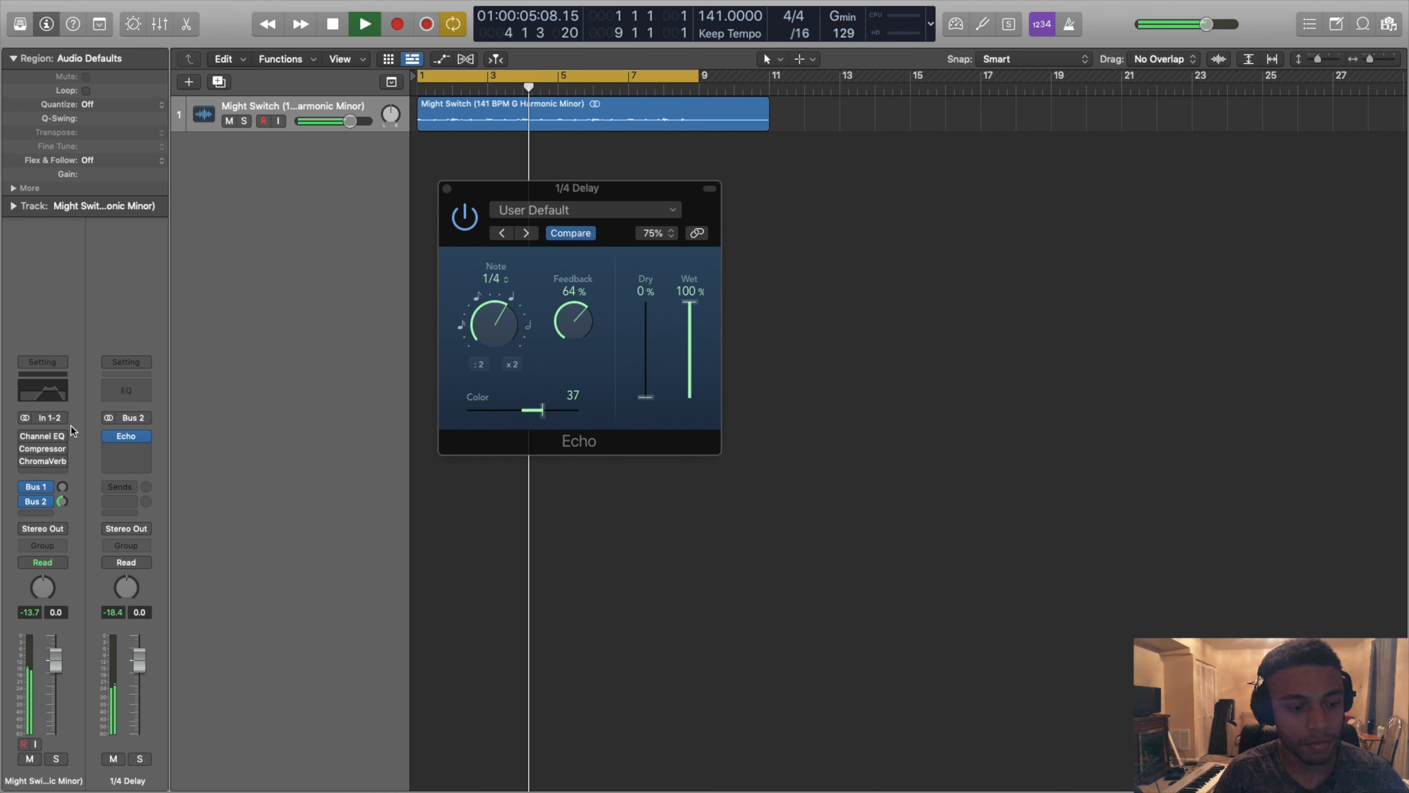
key(space)
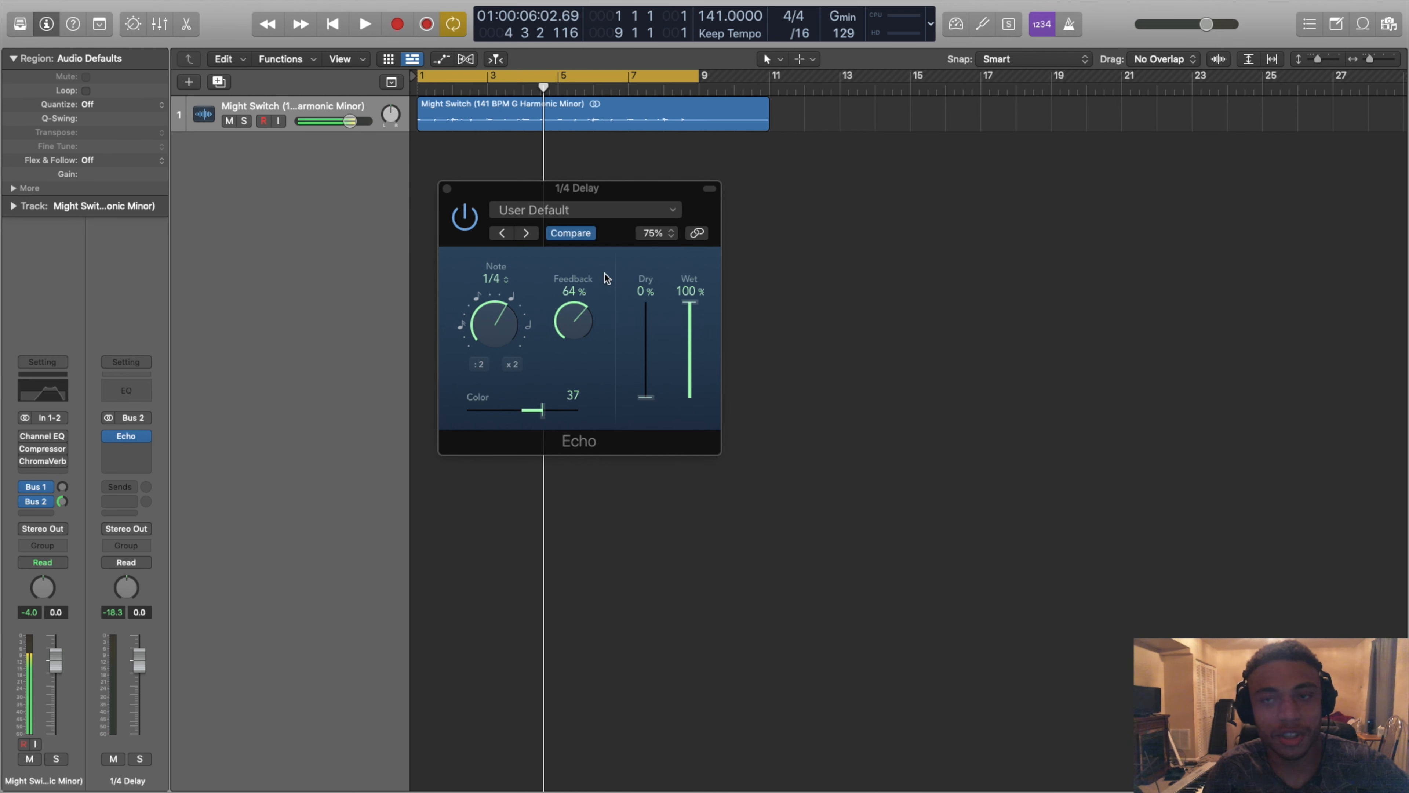
Step: Audition Echo's feedback at 18% and 100% while the loop plays, and settle on 41%
drag(583, 323, 577, 362)
key(space)
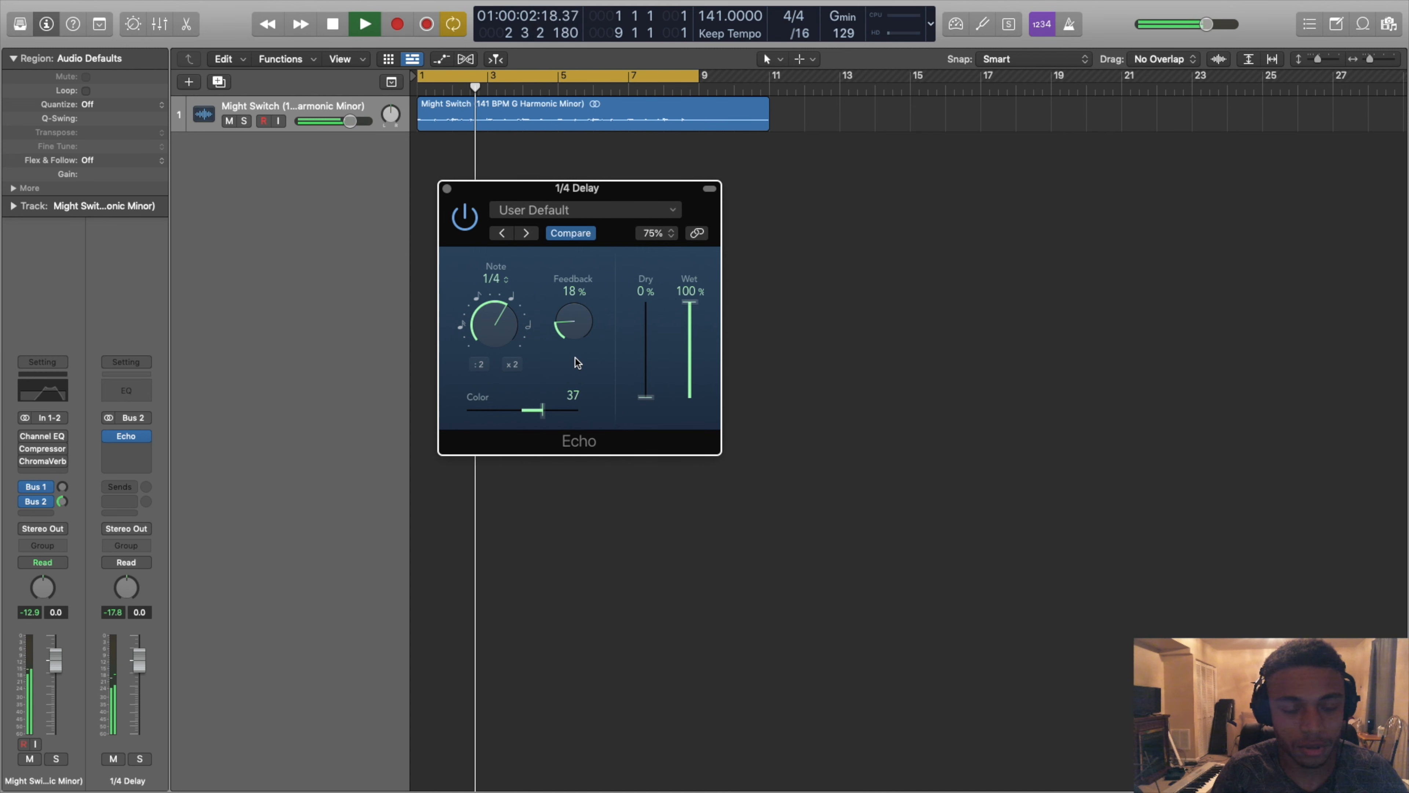
key(space)
drag(579, 331, 600, 157)
key(space)
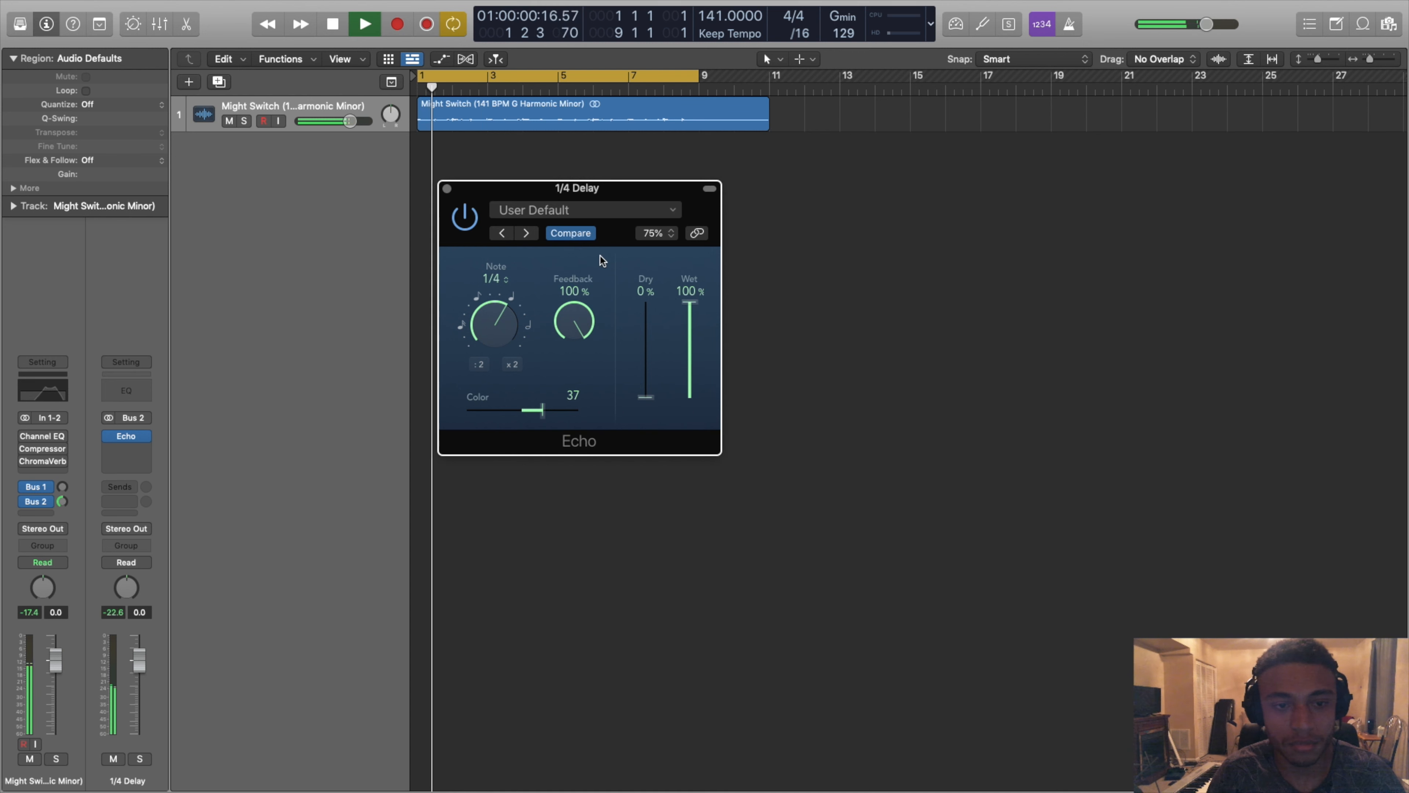
key(space)
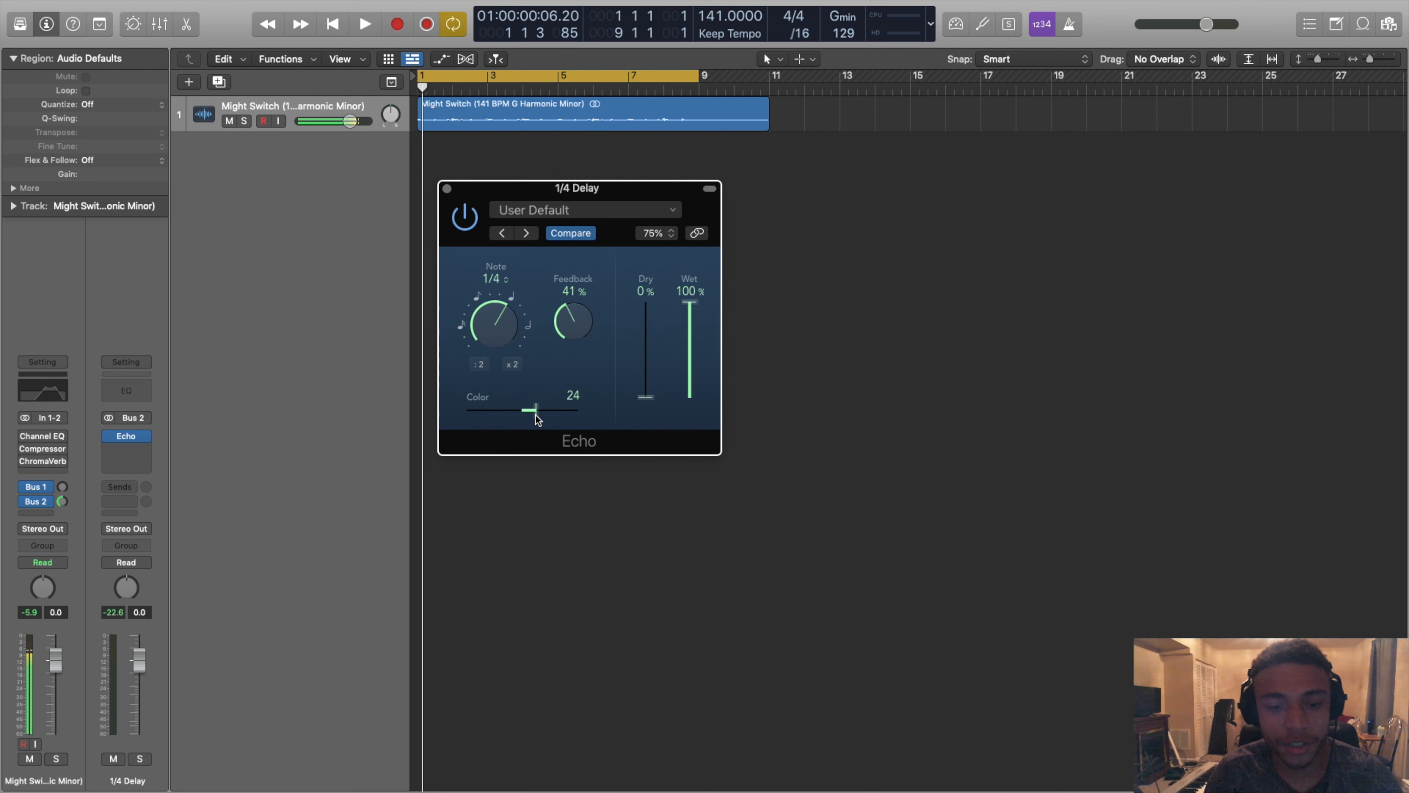
Step: Set Echo's color to 51 while the loop plays, turn the Bus 2 send back down, and close Echo
key(space)
mouse_move(535, 413)
mouse_down()
mouse_move(571, 412)
mouse_move(477, 412)
mouse_move(551, 411)
mouse_up()
key(space)
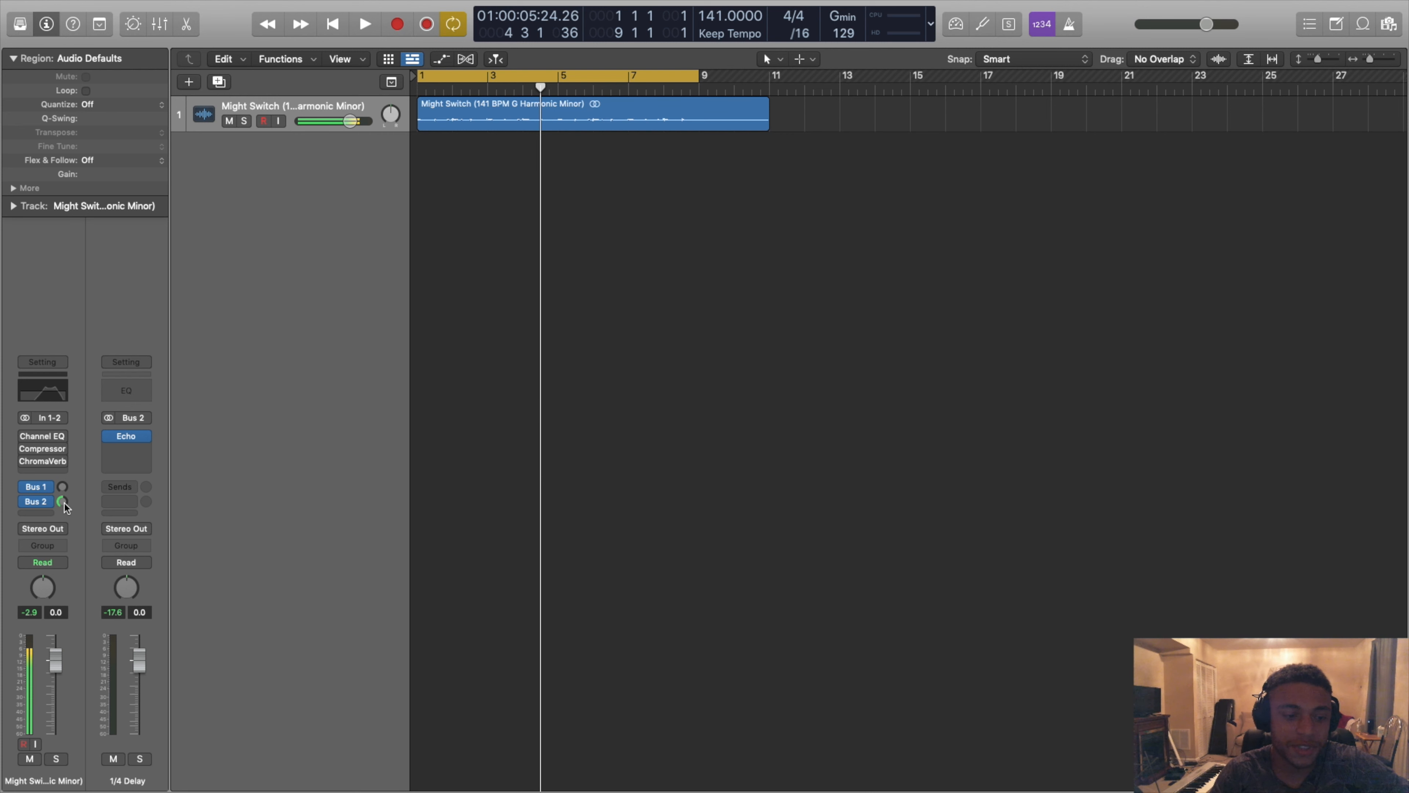
drag(63, 502, 63, 520)
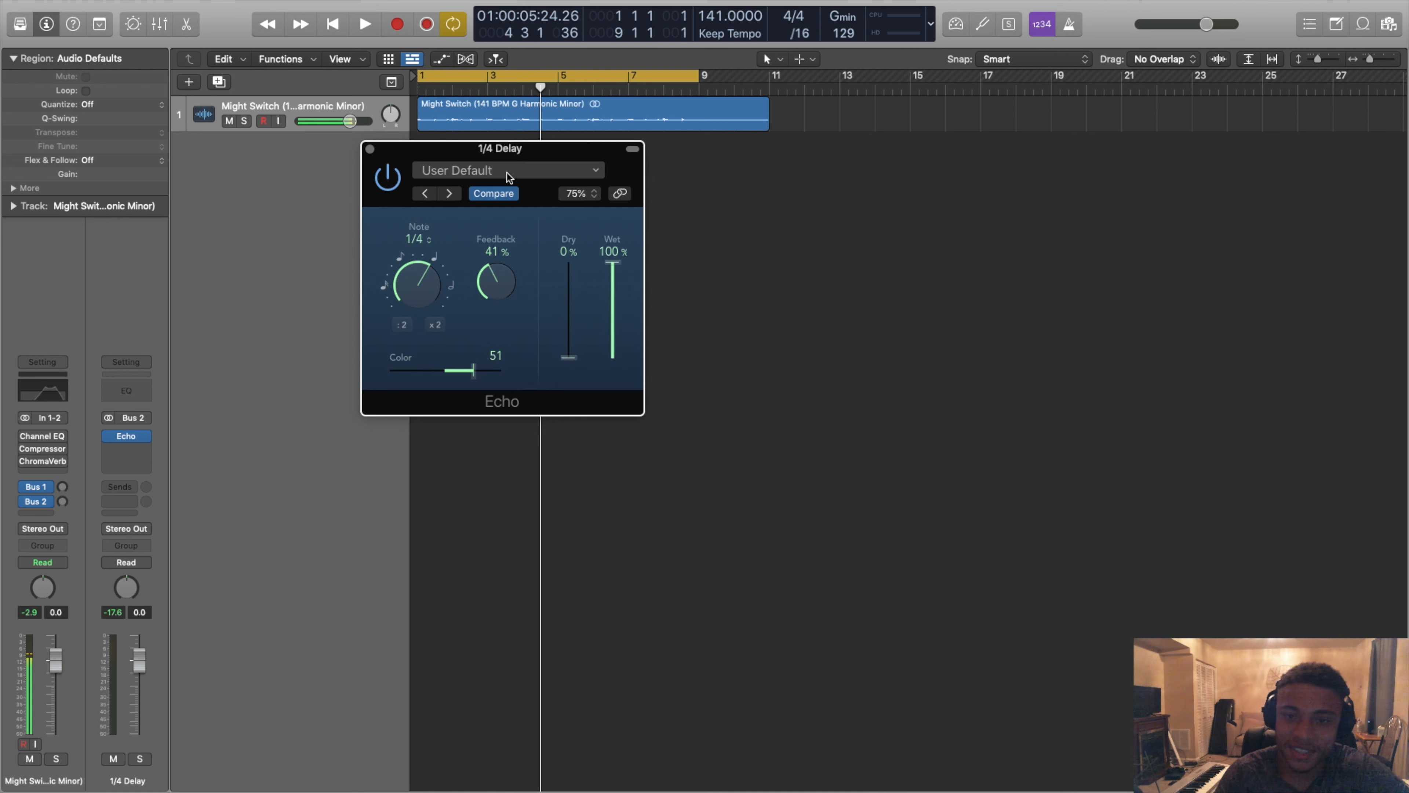
click(370, 149)
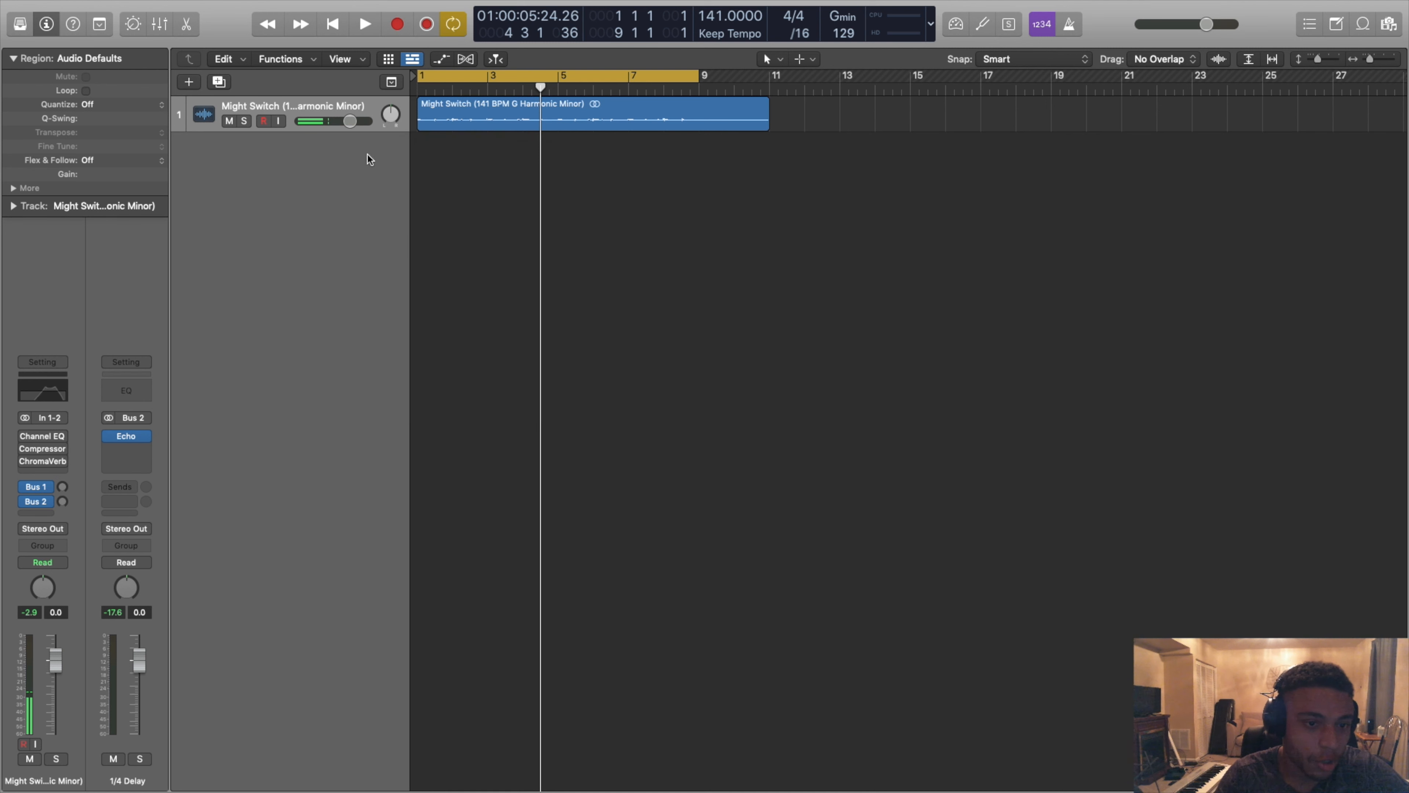
Step: Examine the Compressor's factory presets on the Might Switch track, including the 04 Voice category, and close the plug-in without loading one
click(41, 451)
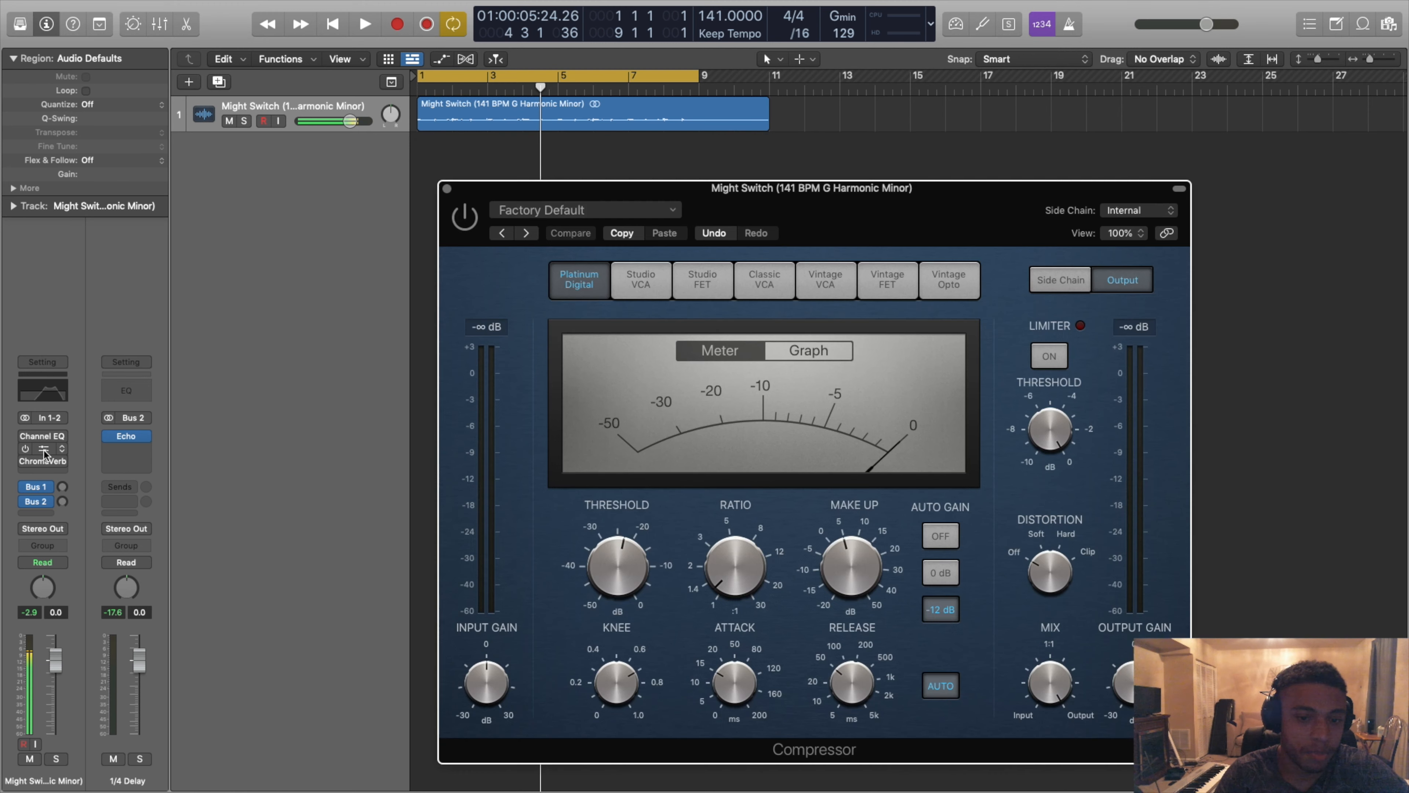
drag(822, 186, 675, 94)
click(524, 111)
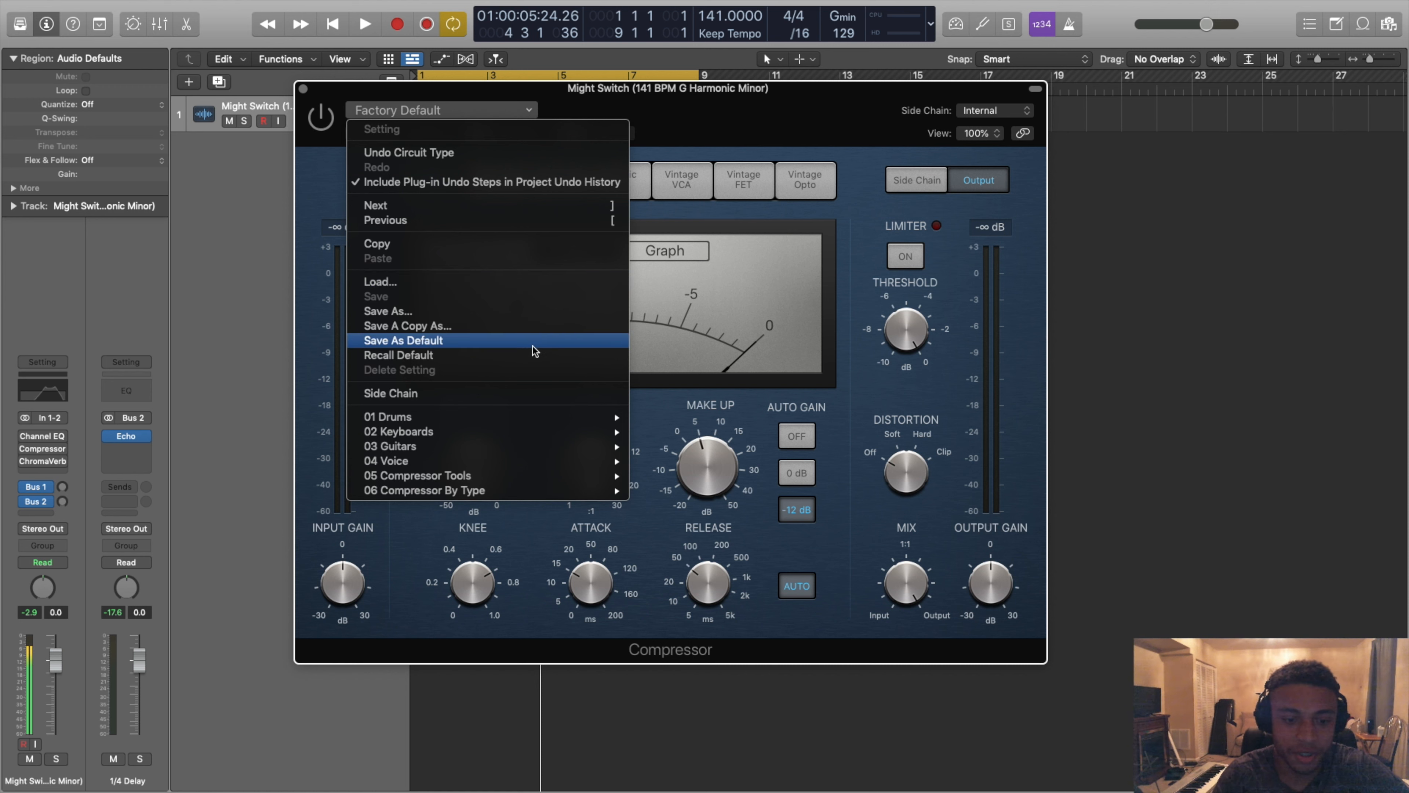
mouse_move(547, 446)
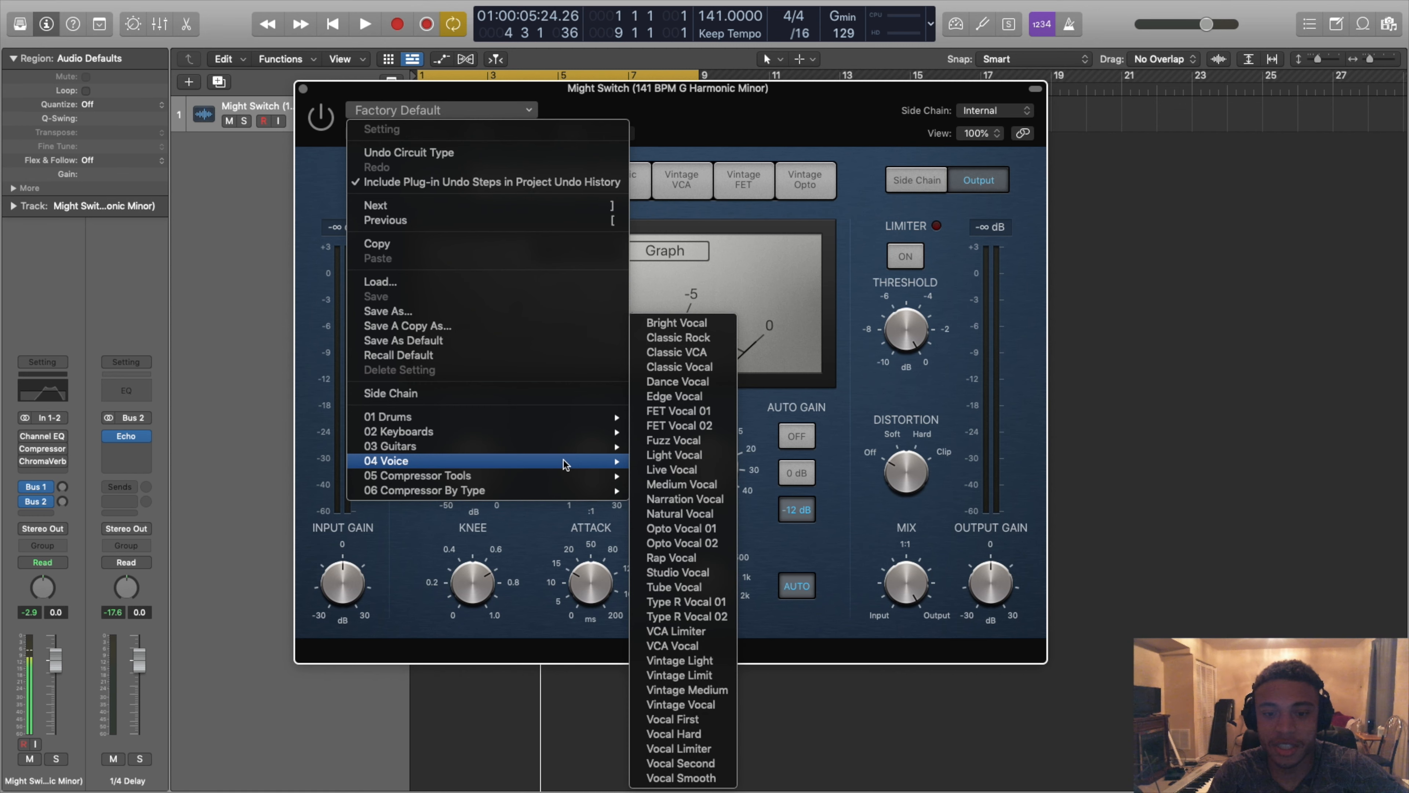
click(292, 293)
click(303, 88)
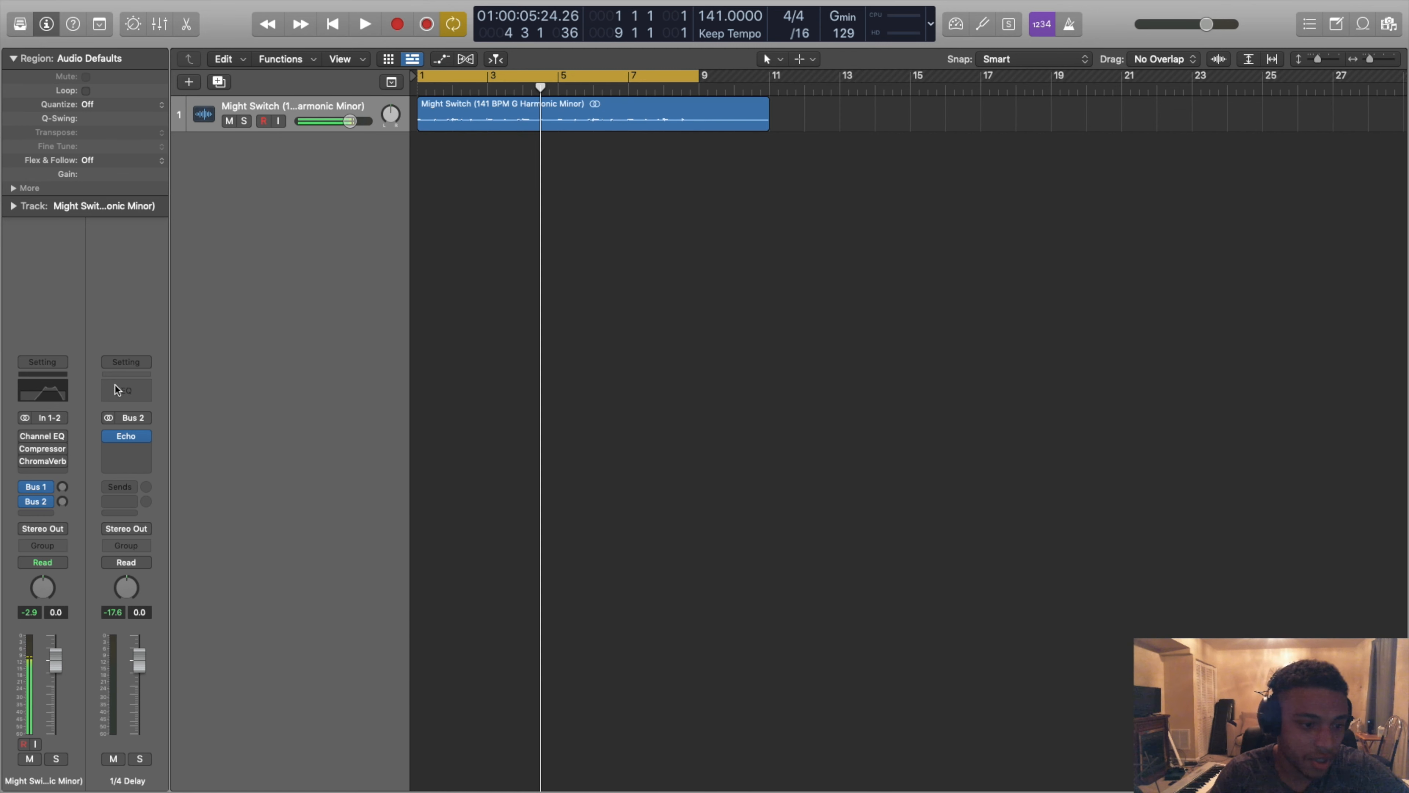
Step: Insert a stereo Adaptive Limiter on the Stereo Out channel
mouse_move(51, 466)
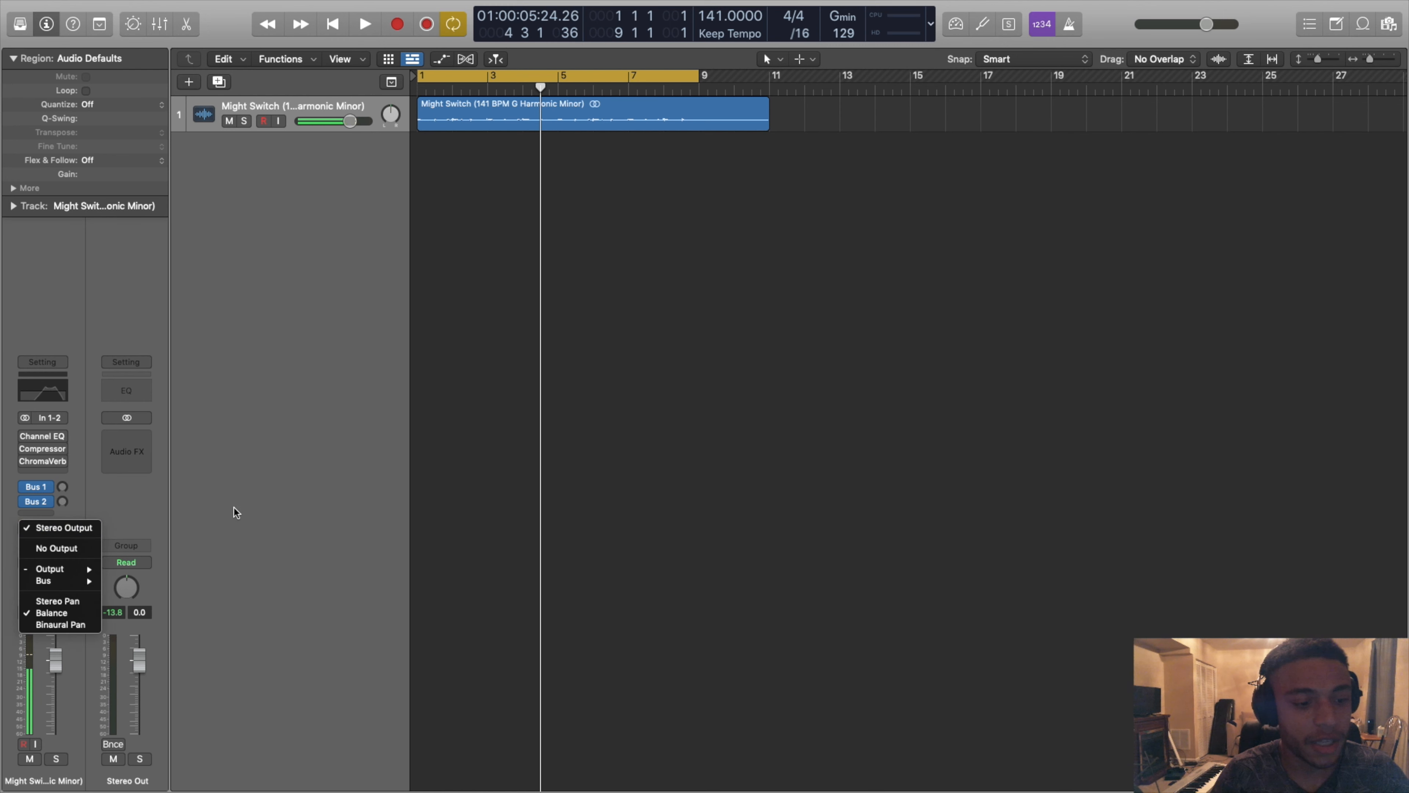
click(329, 491)
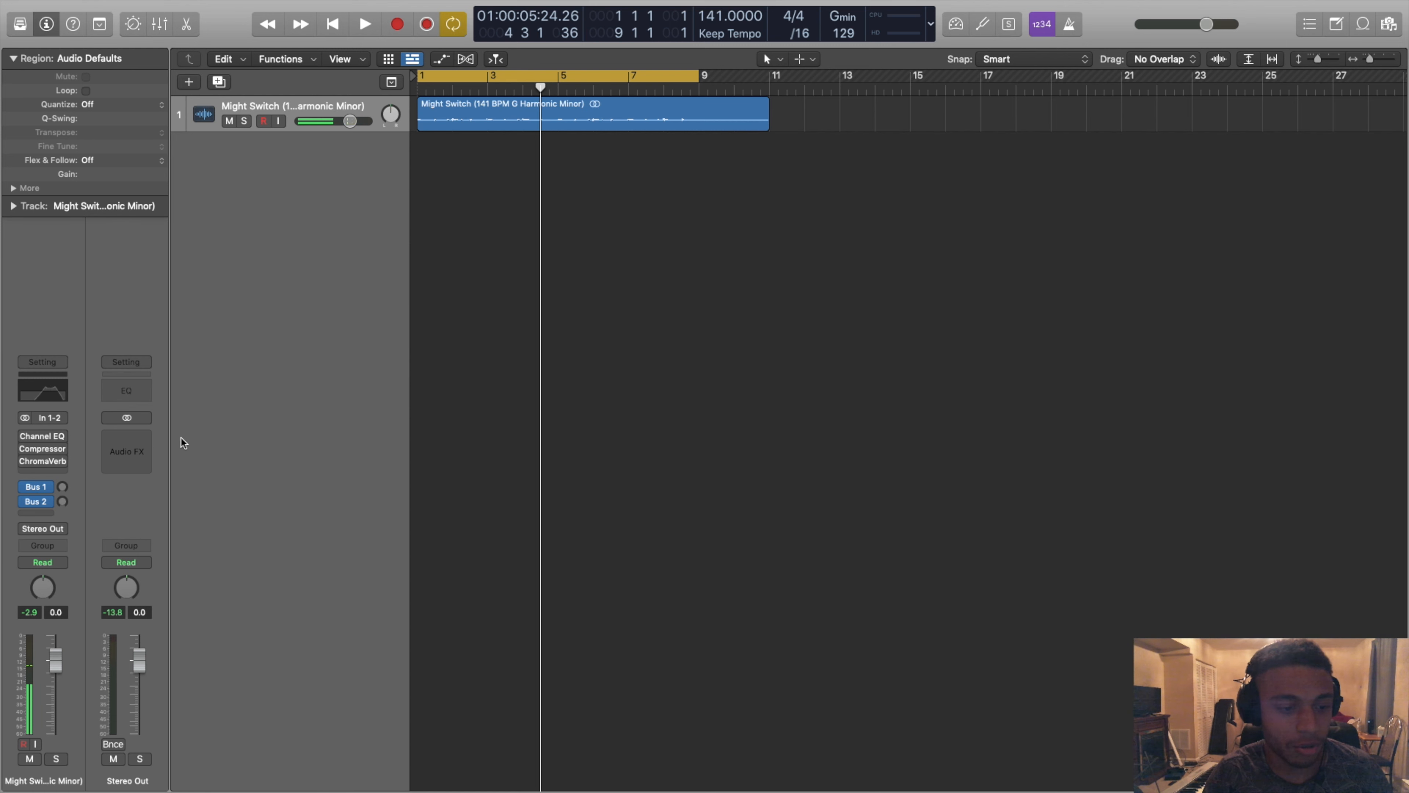
click(127, 436)
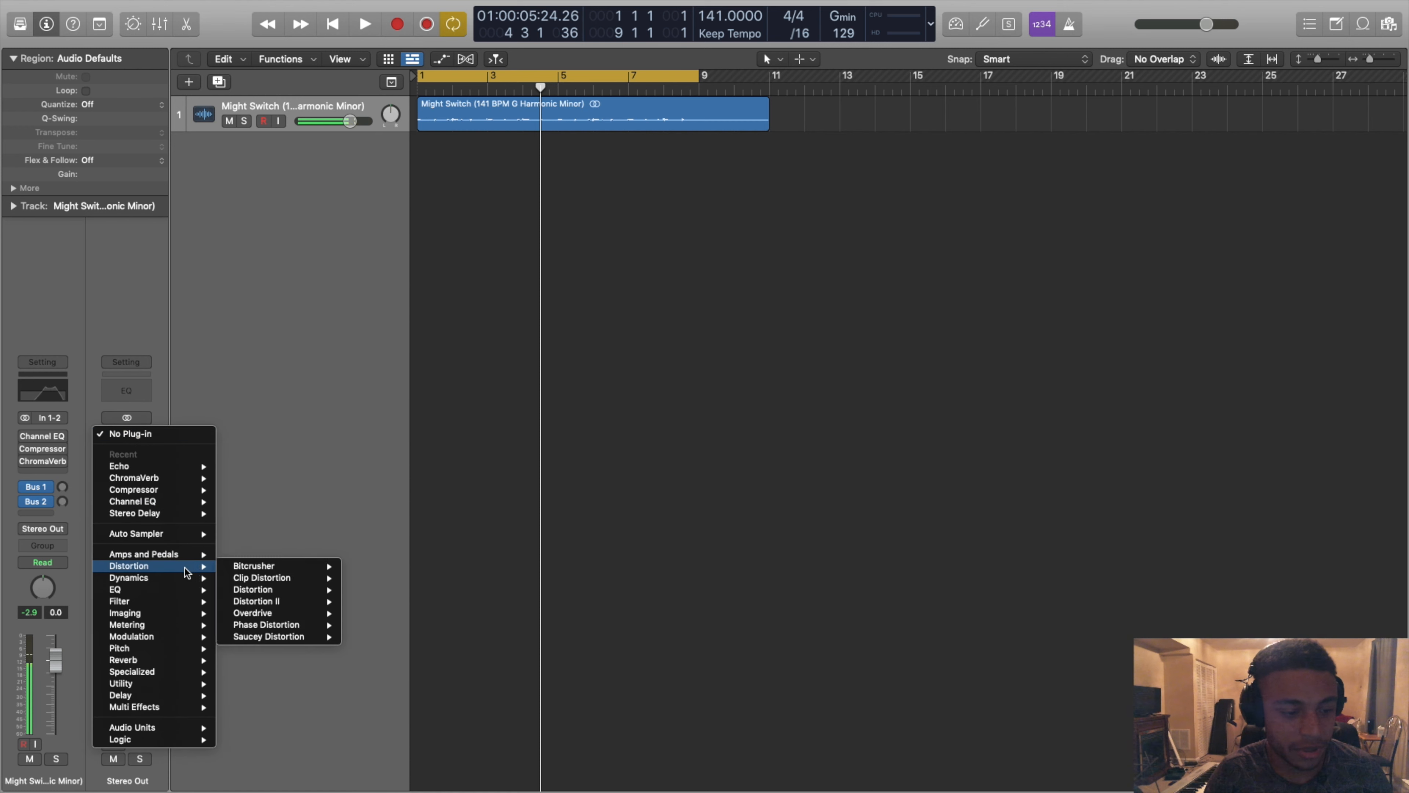
mouse_move(188, 578)
mouse_move(275, 581)
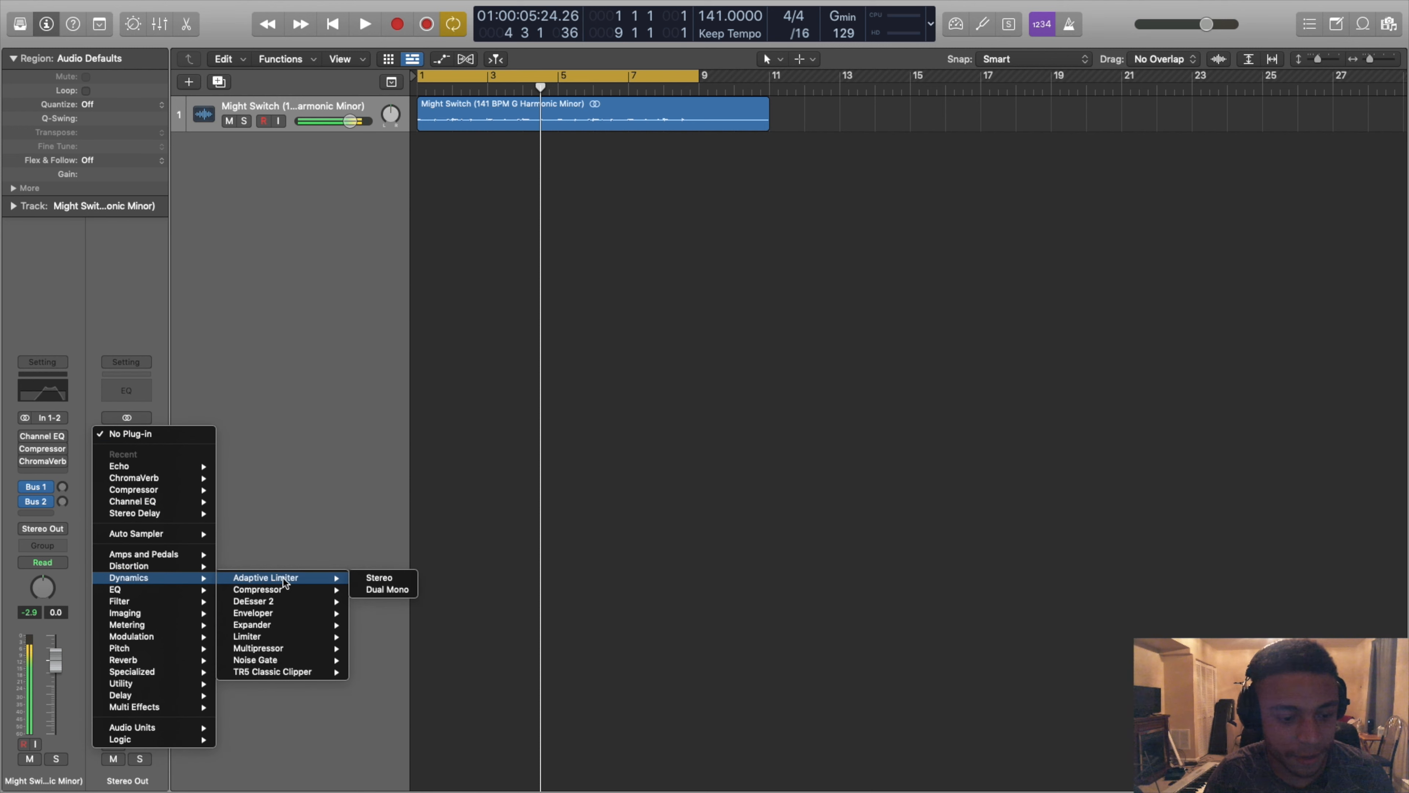
click(368, 579)
drag(721, 210, 701, 169)
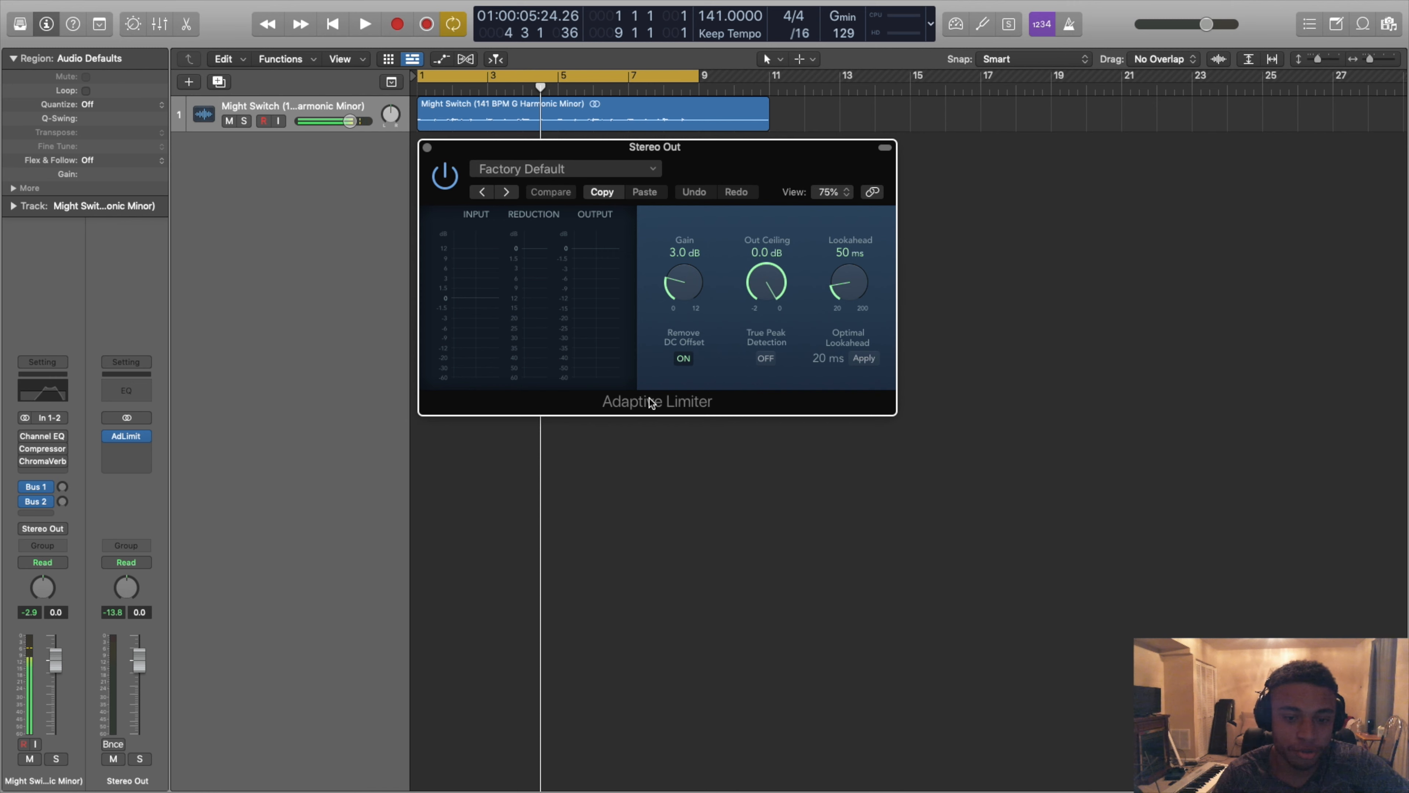
drag(694, 152, 661, 294)
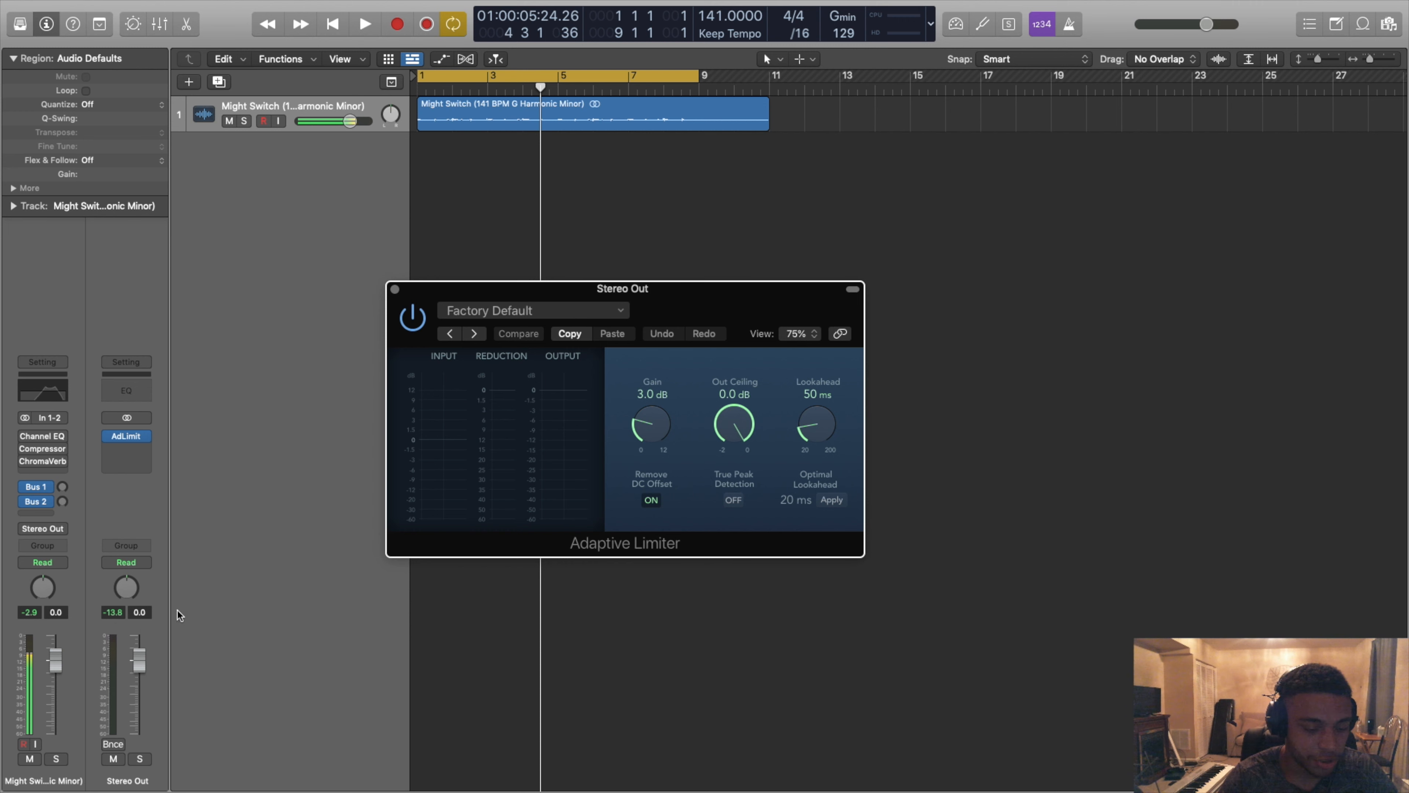
Step: Set the Adaptive Limiter's out ceiling to -1.0 dB and its gain to 0.0 dB
mouse_move(366, 788)
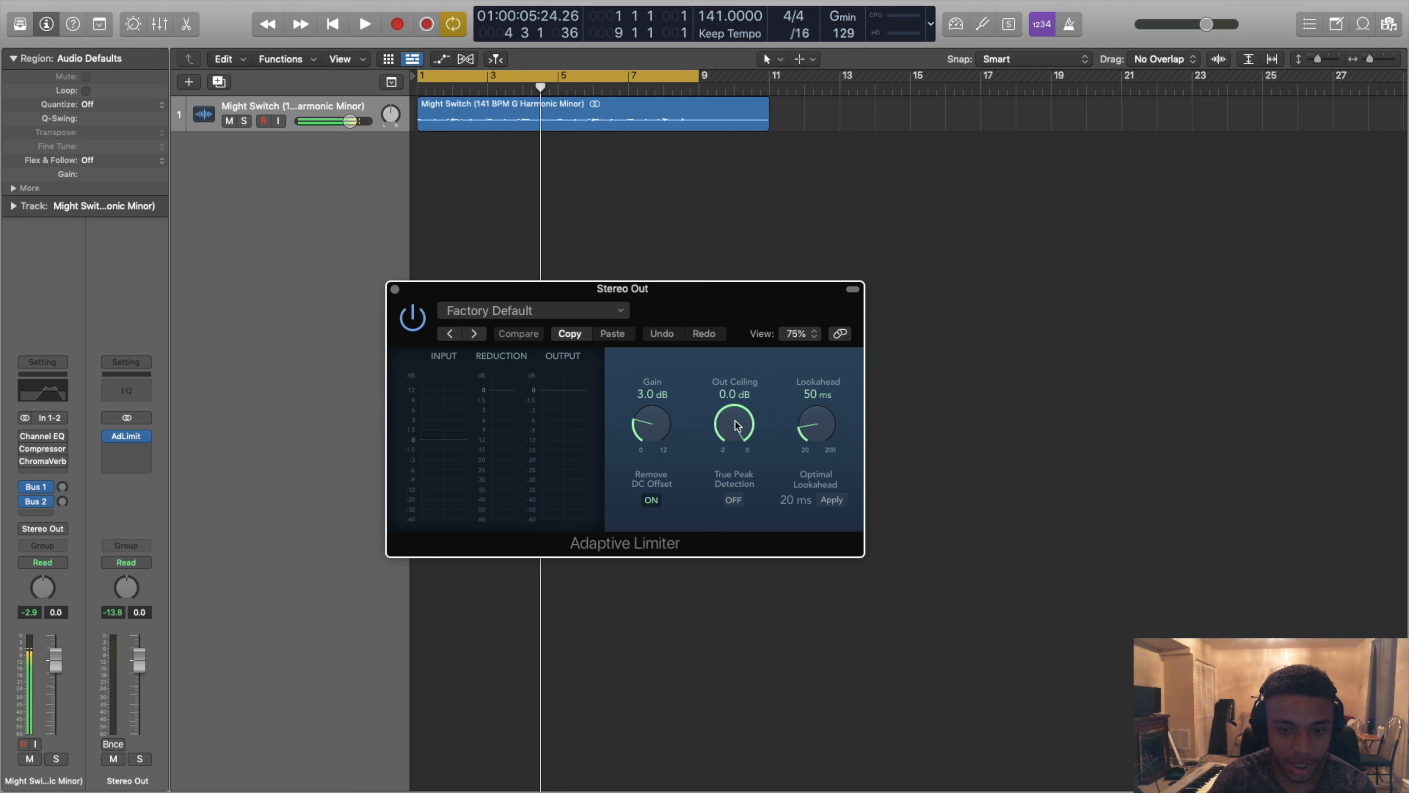
drag(736, 424, 753, 348)
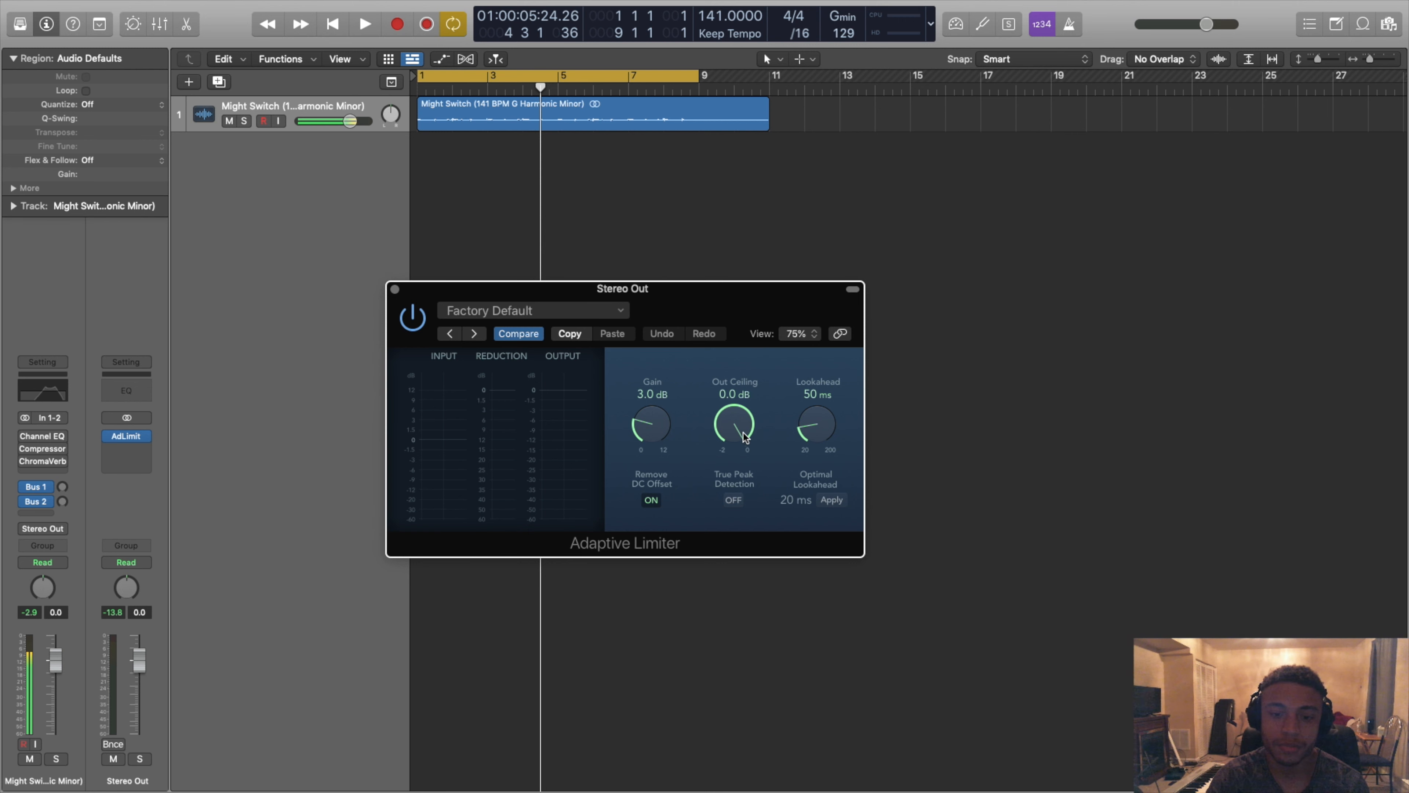
drag(741, 428, 733, 528)
drag(646, 430, 679, 449)
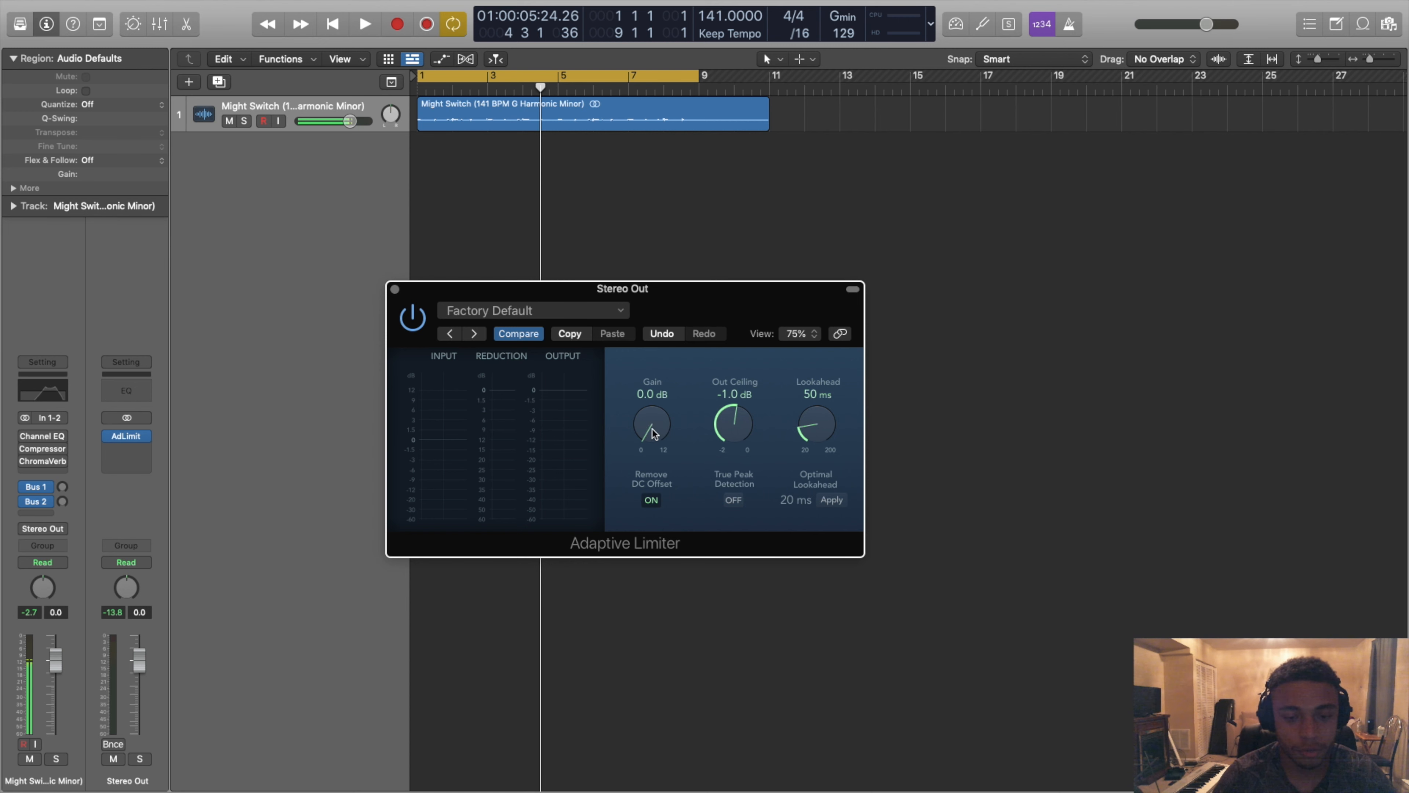
Step: Play the loop from the start and raise the Adaptive Limiter's gain to 12.0 dB
key(Return)
key(space)
drag(653, 434, 668, 325)
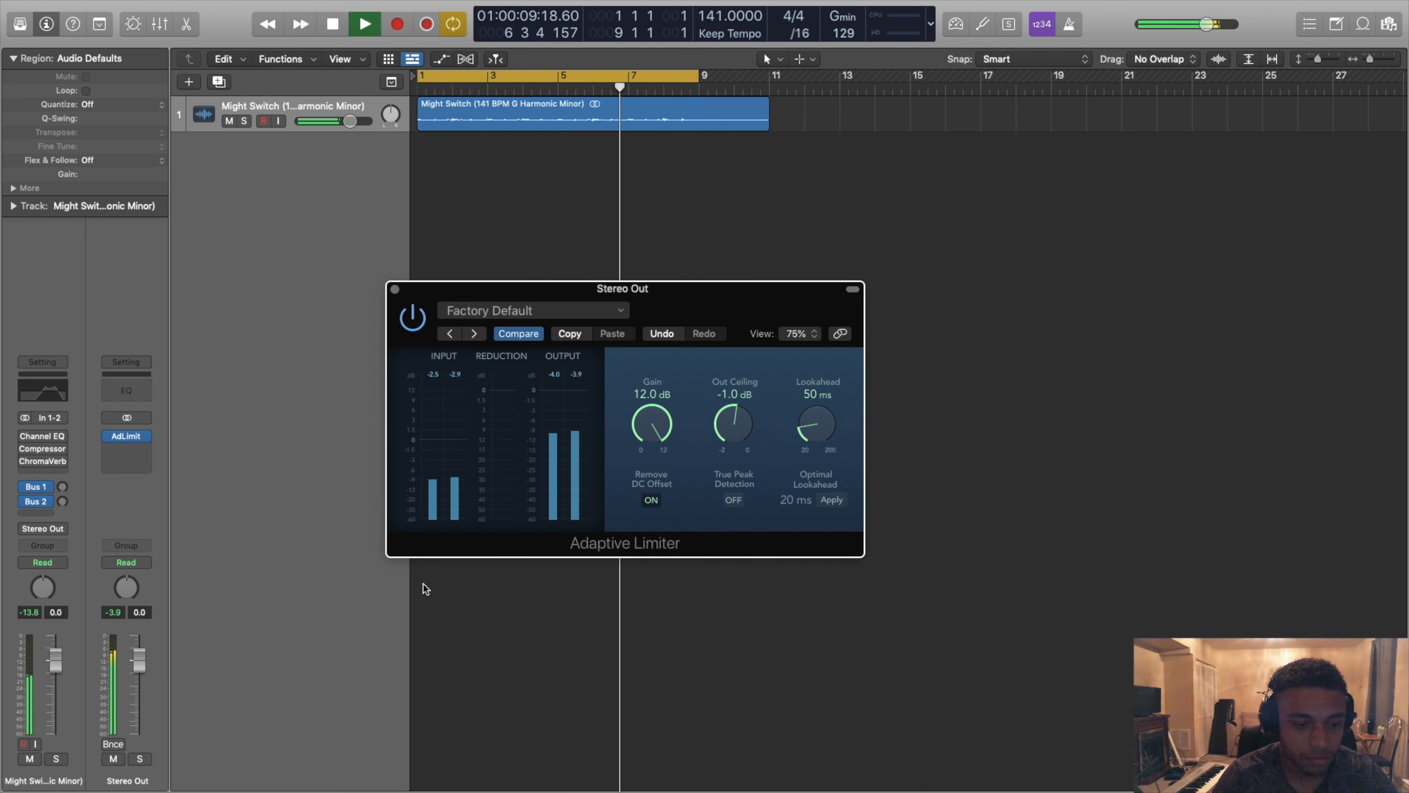
key(space)
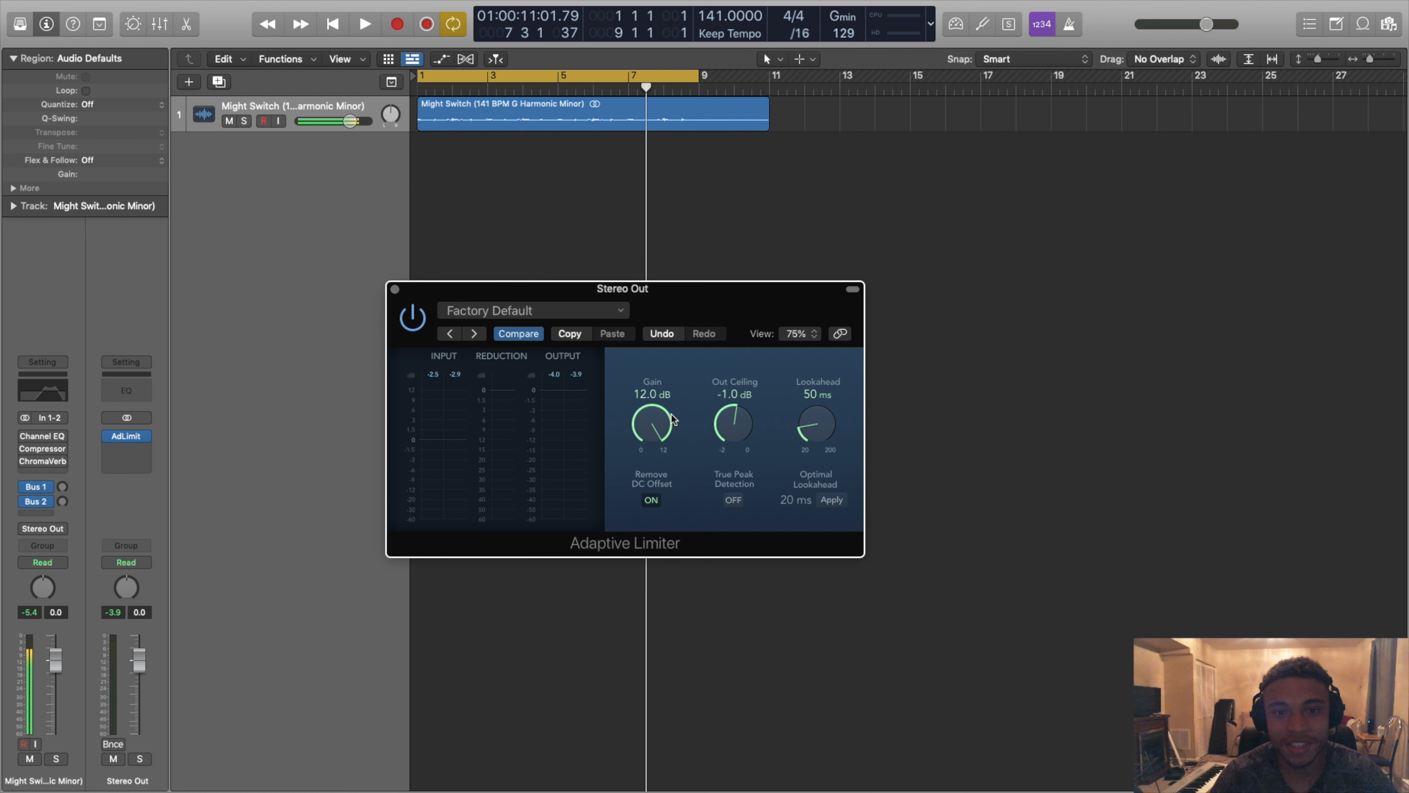
Step: Open the Might Switch region in the audio editor and raise its region gain to +10.7 dB
click(485, 125)
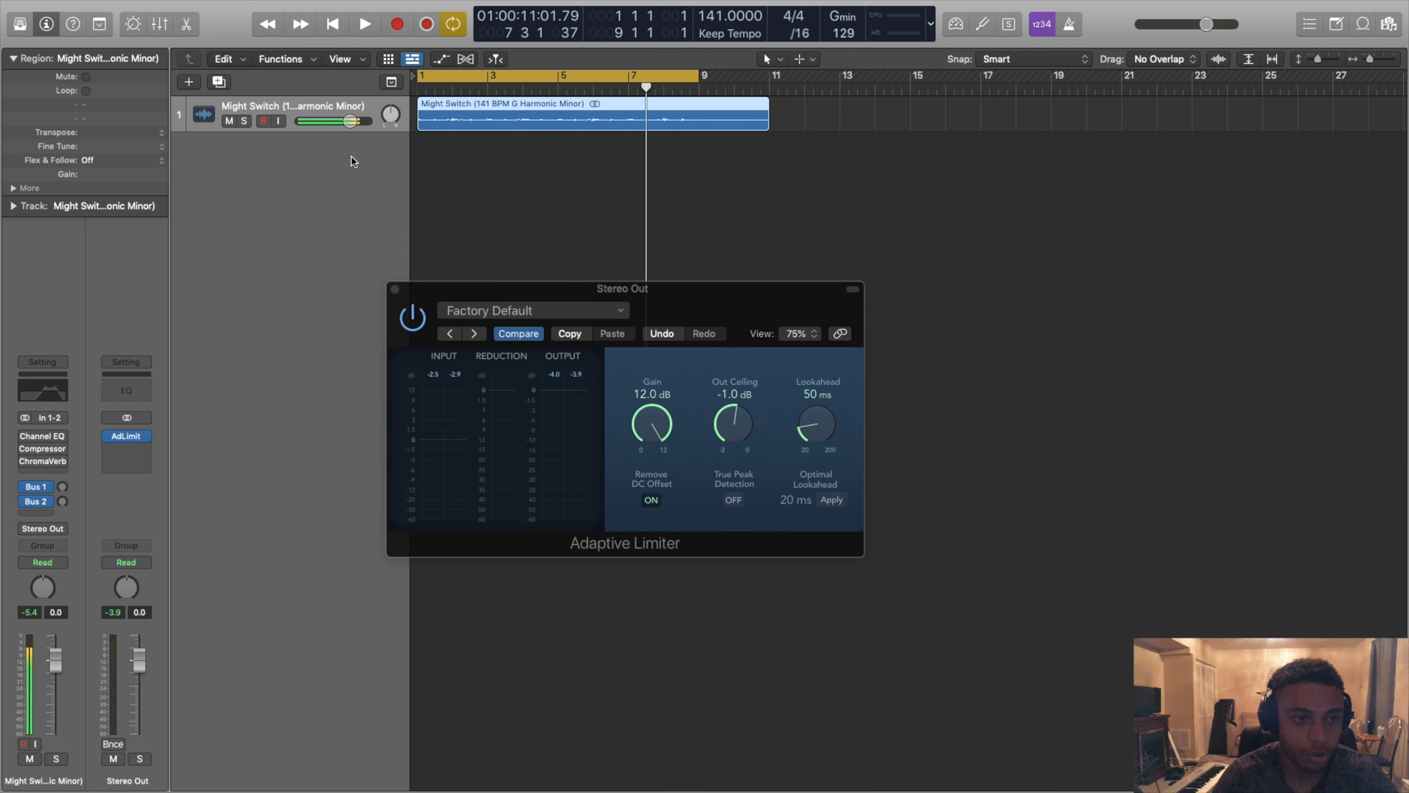
key(e)
drag(120, 172, 120, 129)
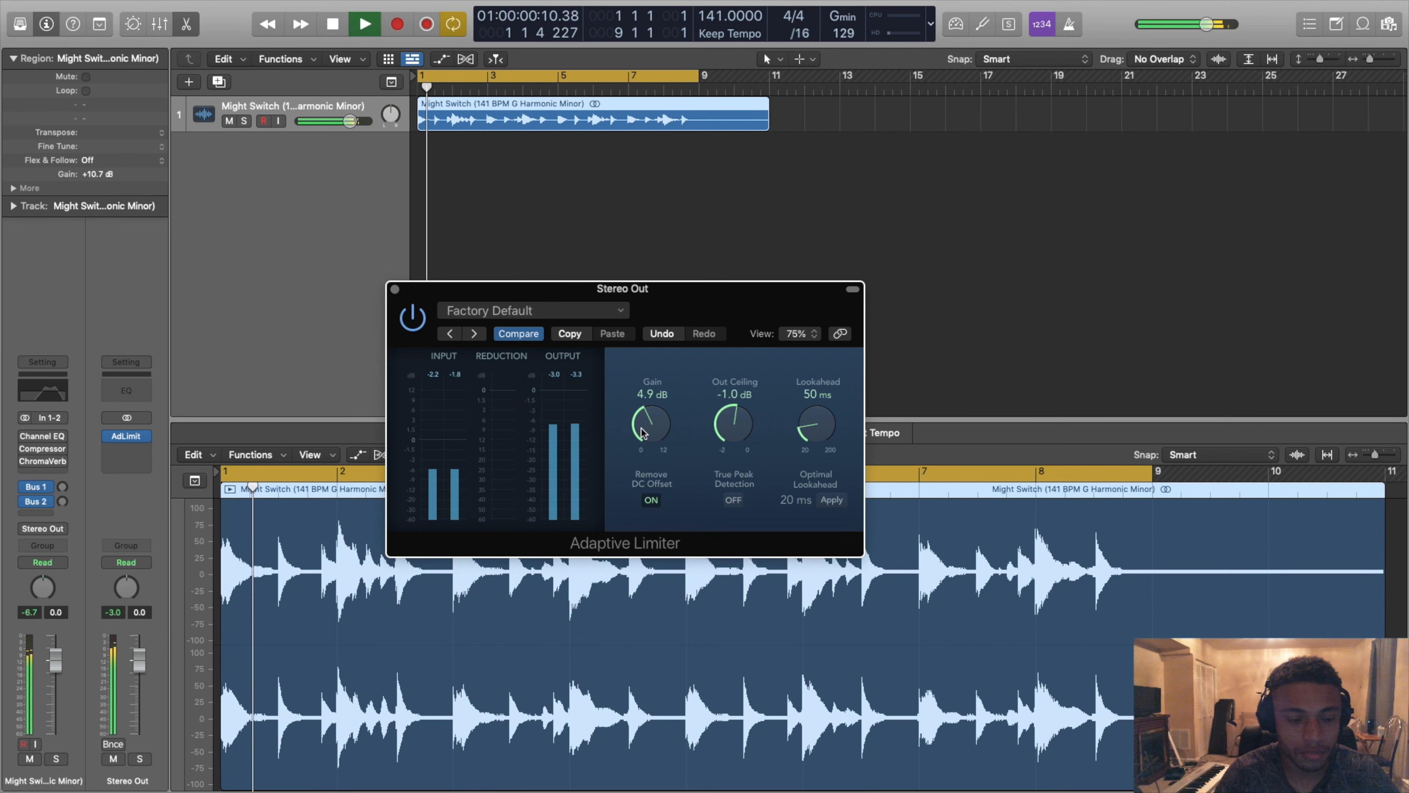
Step: Try different Adaptive Limiter gain amounts on the louder loop, and settle on 7.9 dB
drag(645, 414, 646, 405)
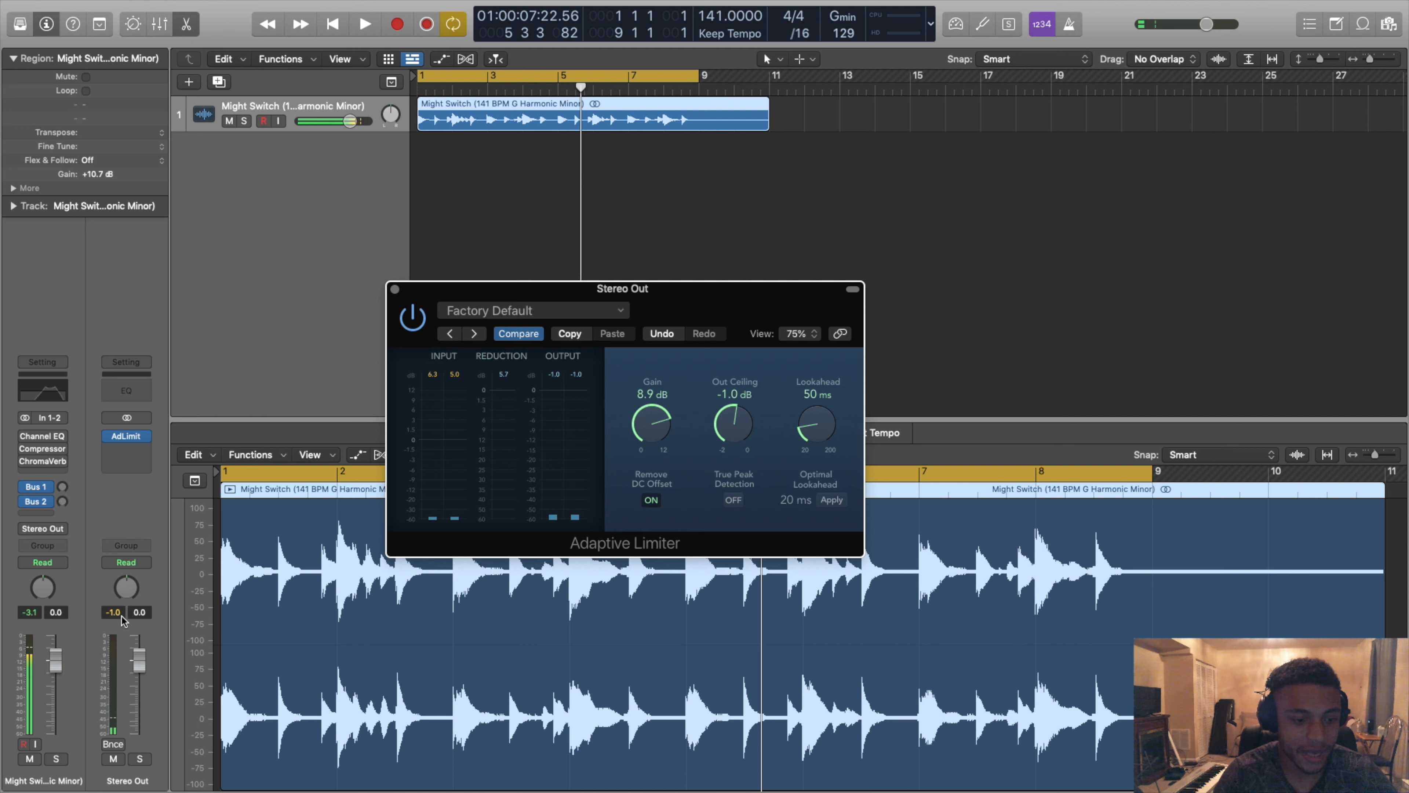
drag(653, 423, 686, 390)
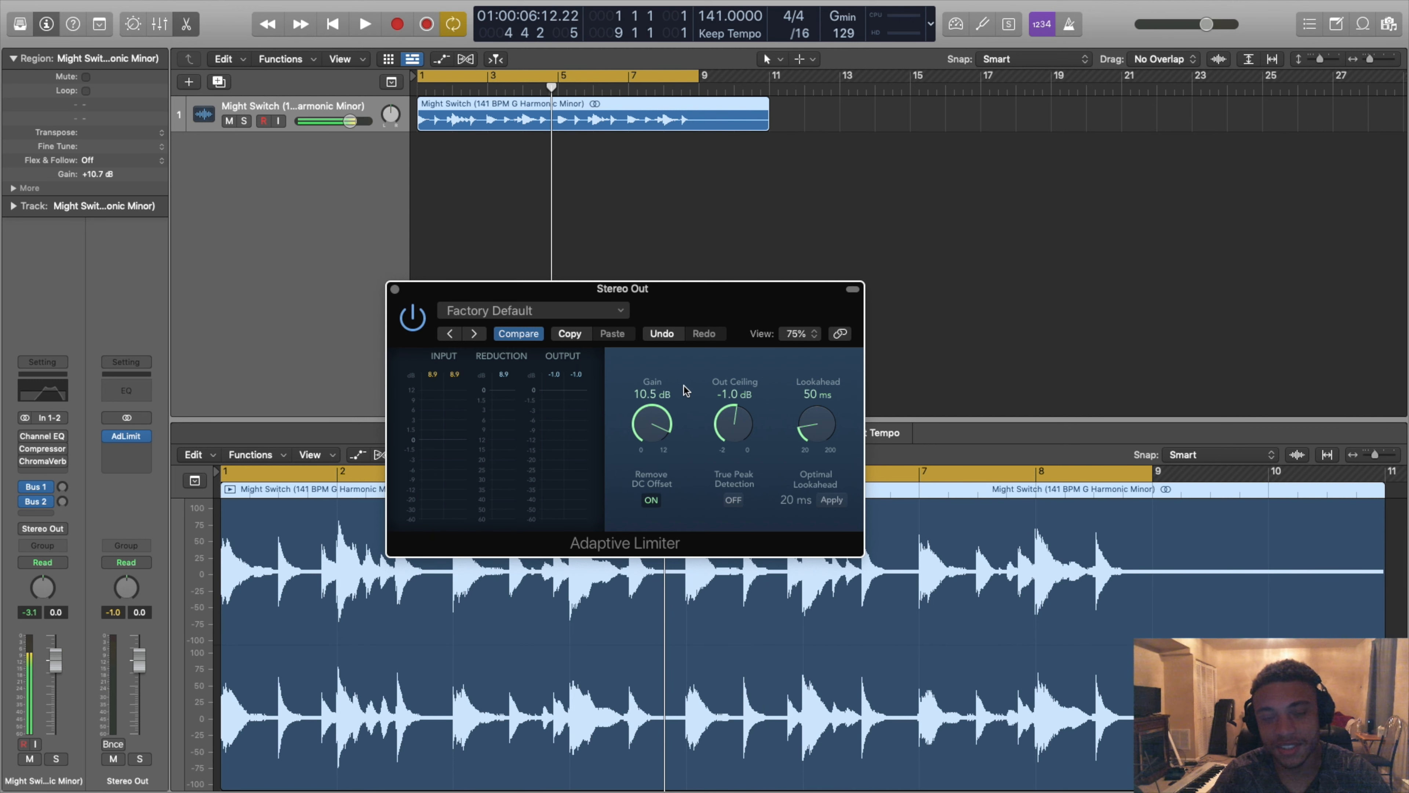
drag(652, 423, 660, 436)
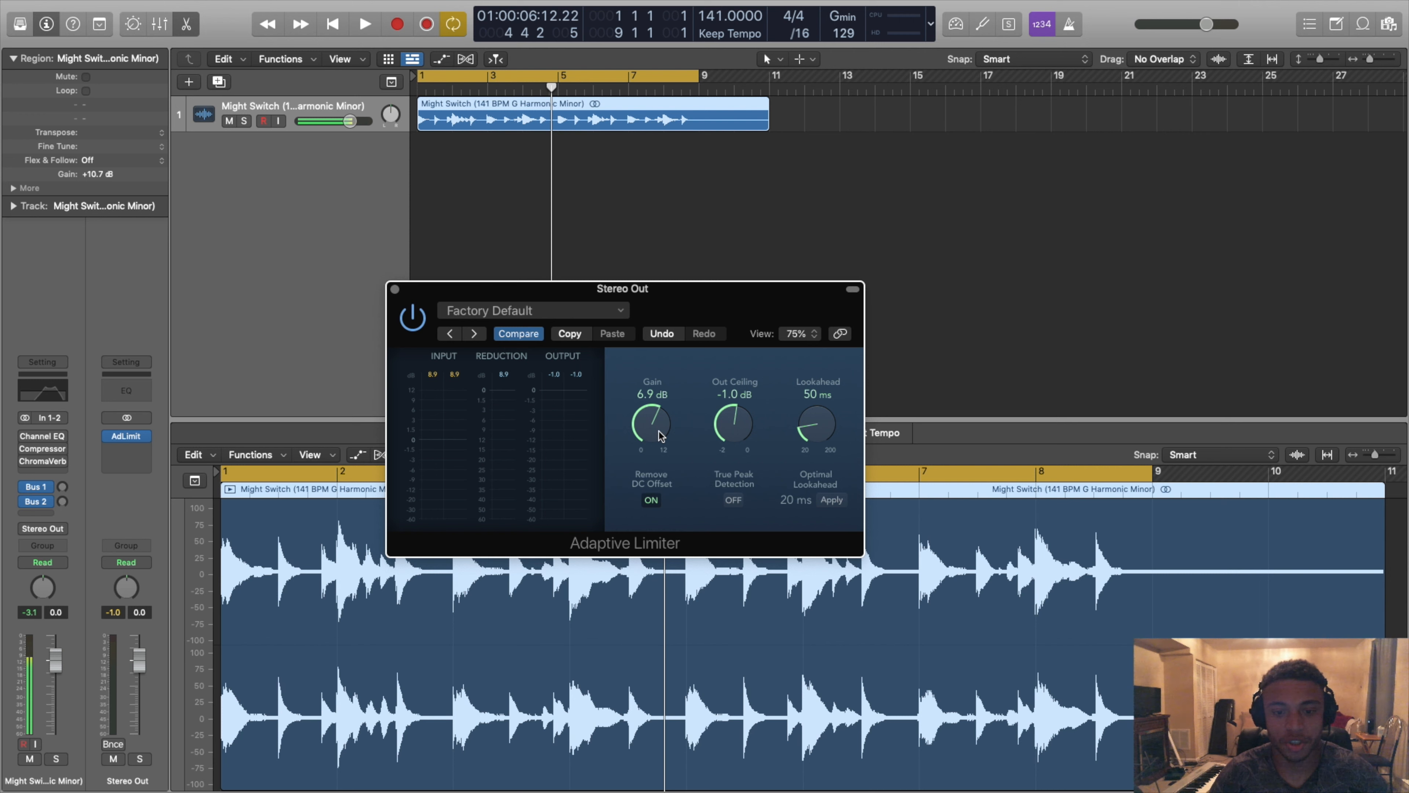
drag(660, 435, 678, 410)
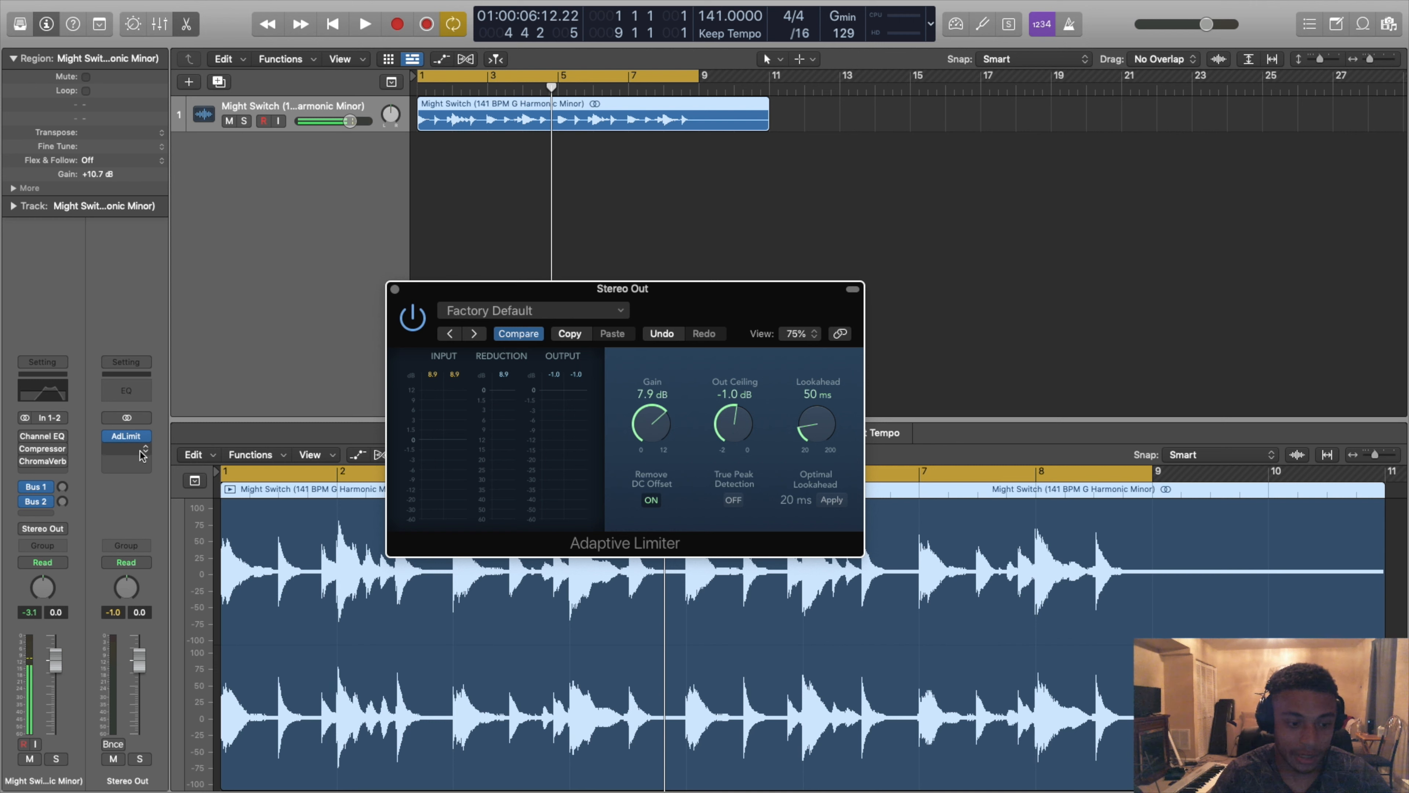
Step: Insert a stereo MultiMeter after the Adaptive Limiter on Stereo Out
click(126, 447)
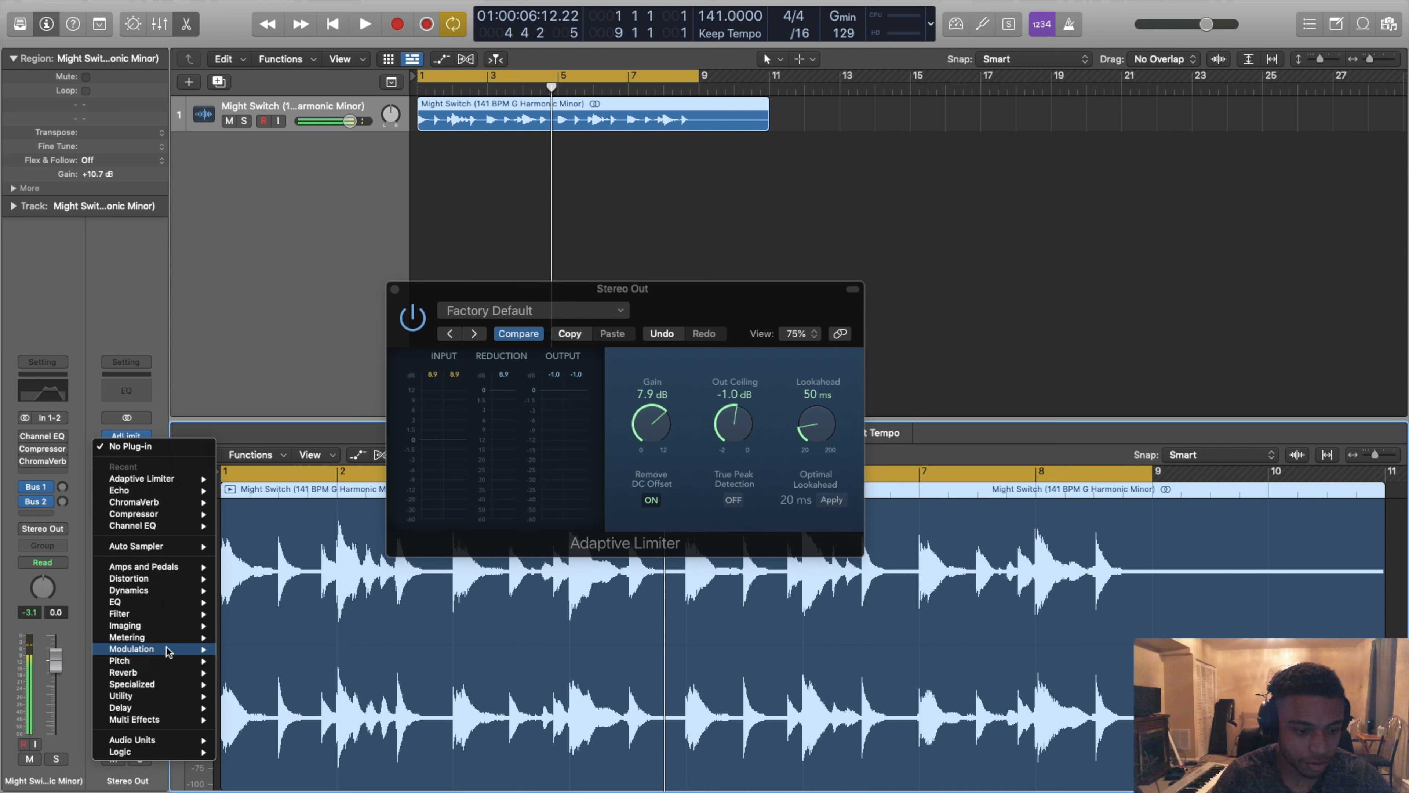
mouse_move(162, 641)
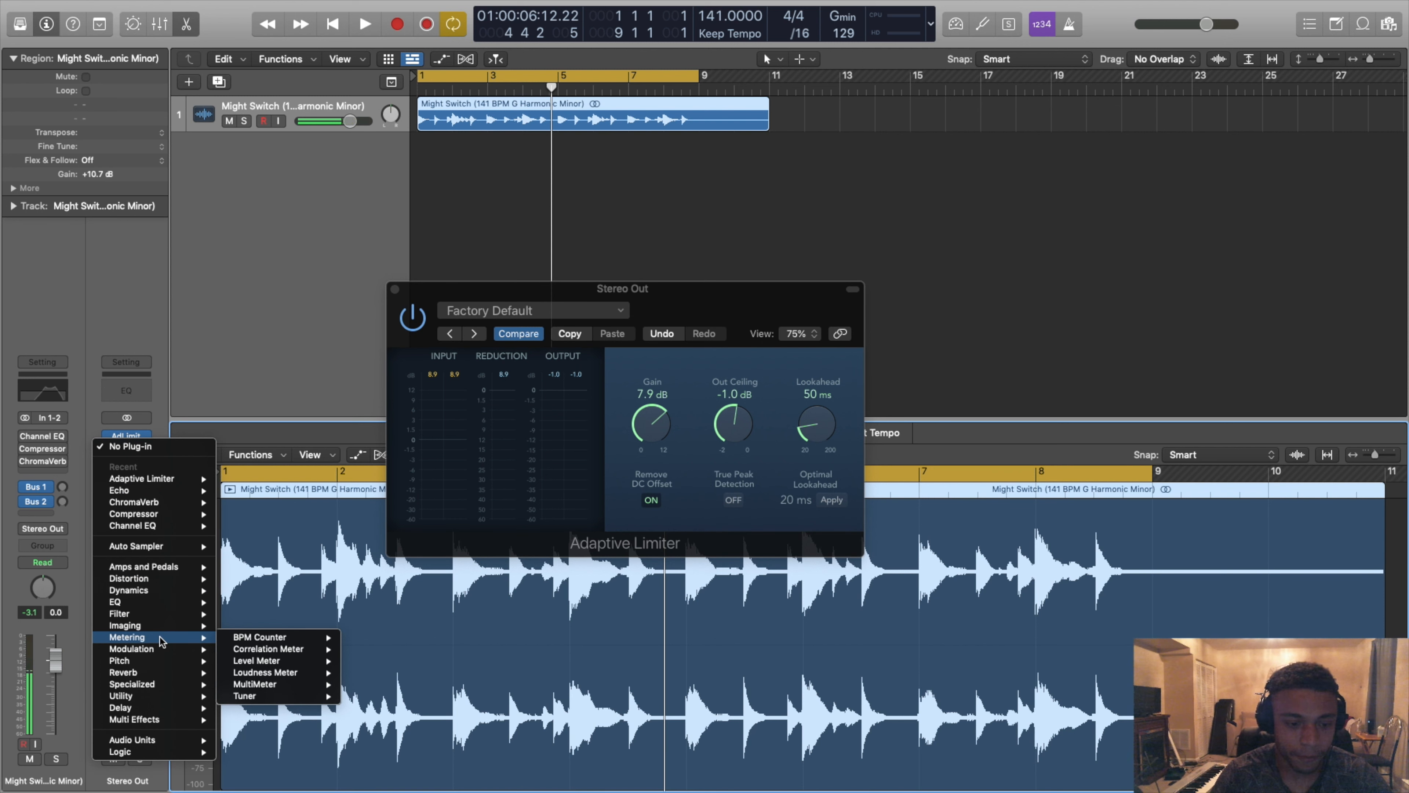
mouse_move(275, 677)
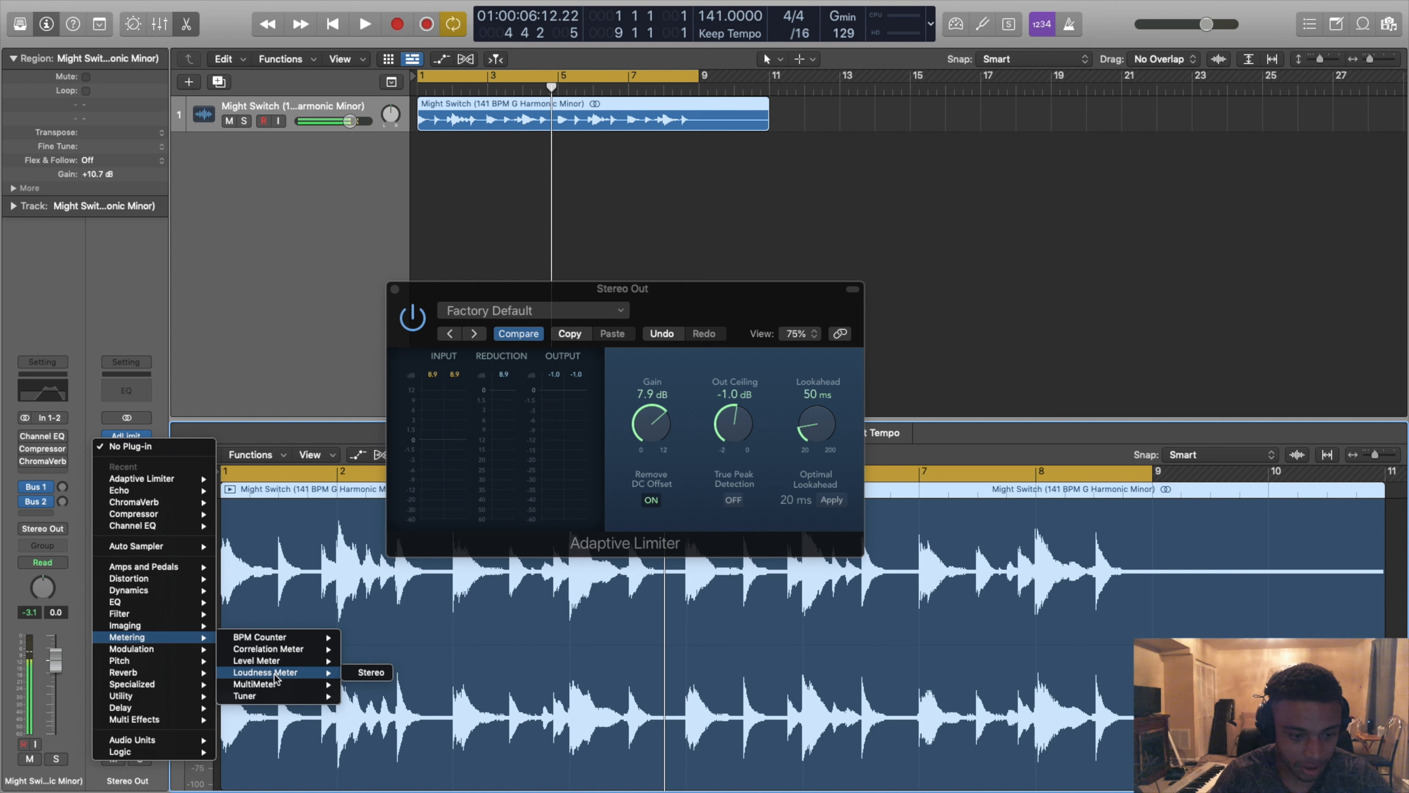
click(369, 684)
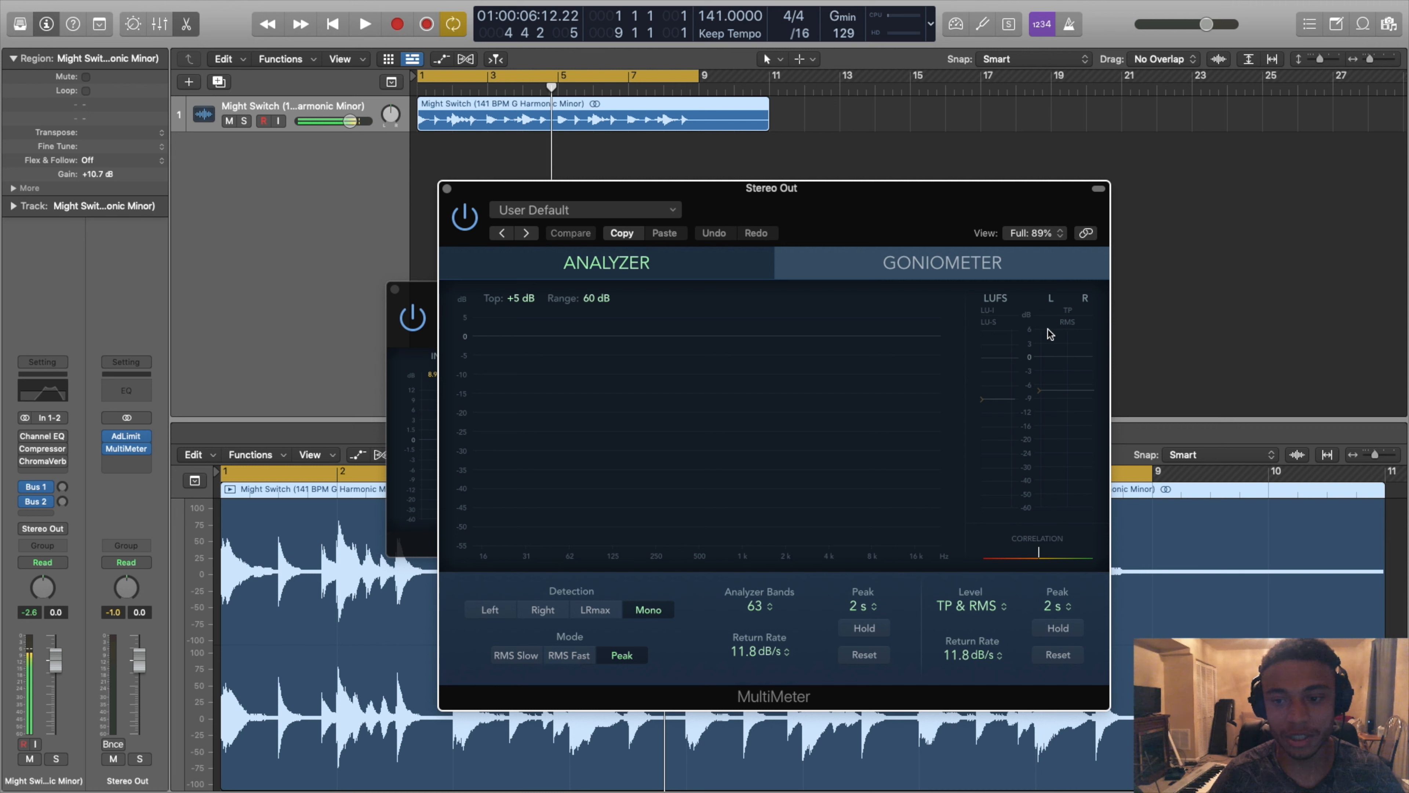
Step: Stop playback, close the audio editor and move the Adaptive Limiter window clear of the tracks area
key(space)
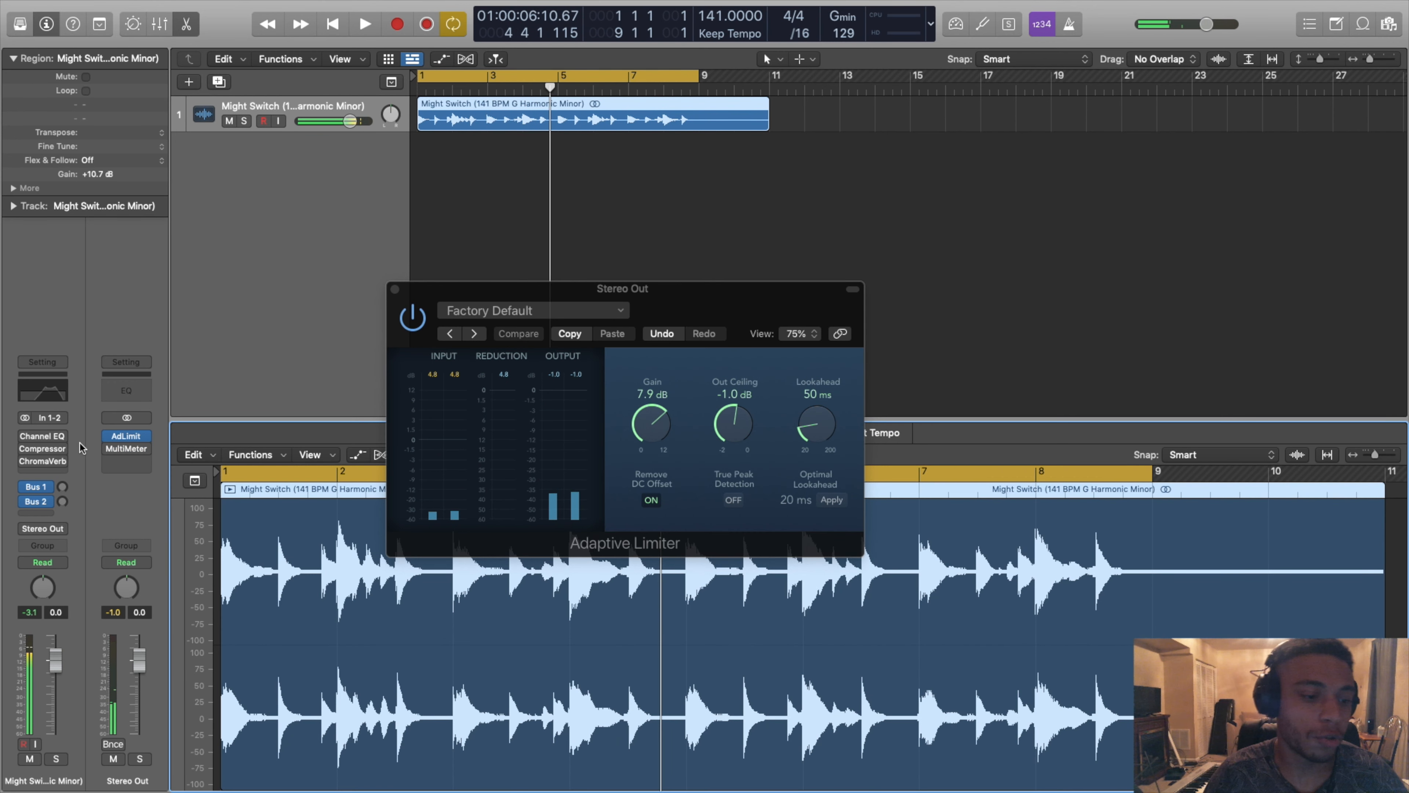
key(e)
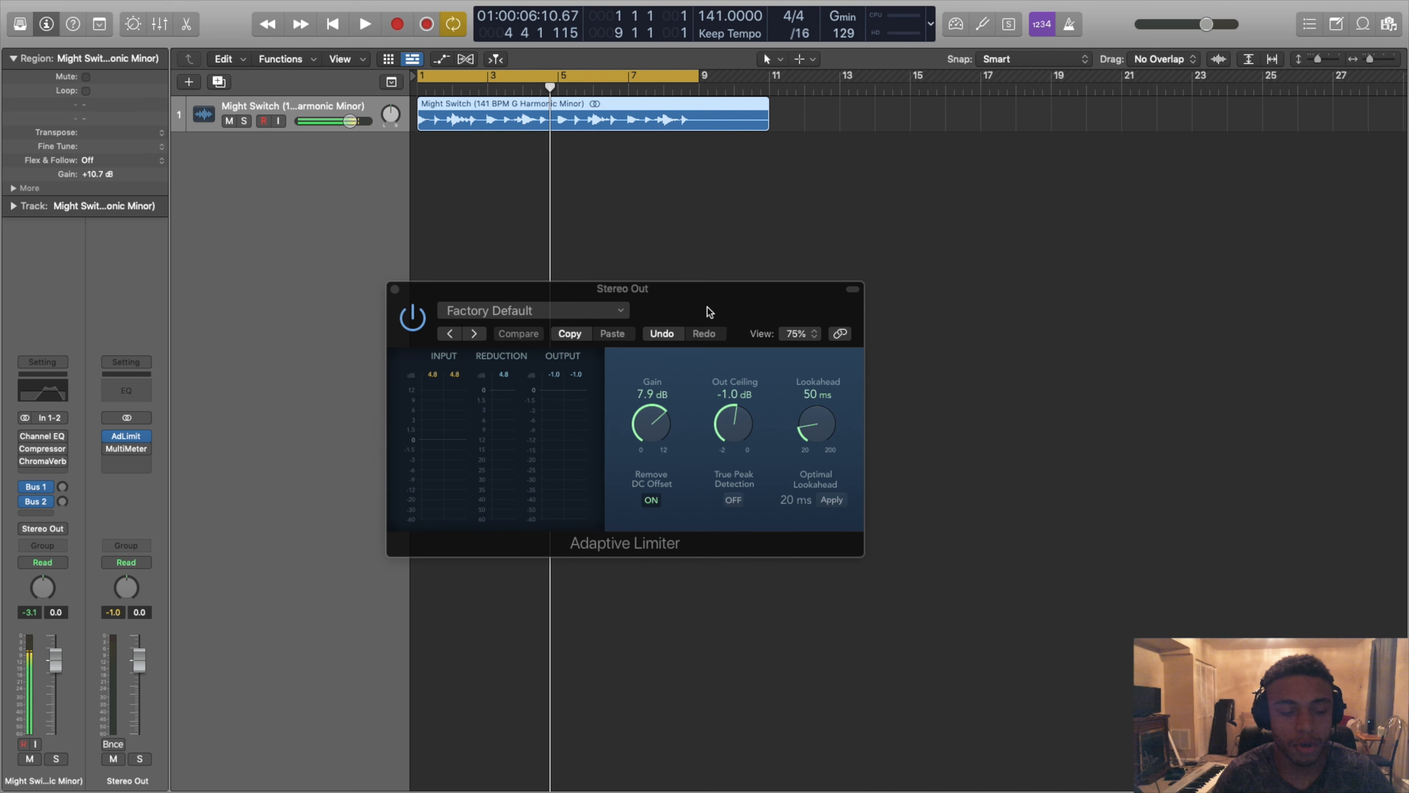
drag(708, 314, 1231, 181)
Step: Open the loop's Channel EQ and Compressor, Long Reverb's ChromaVerb and 1/4 Delay's Echo together, with the Adaptive Limiter window in front
mouse_move(46, 438)
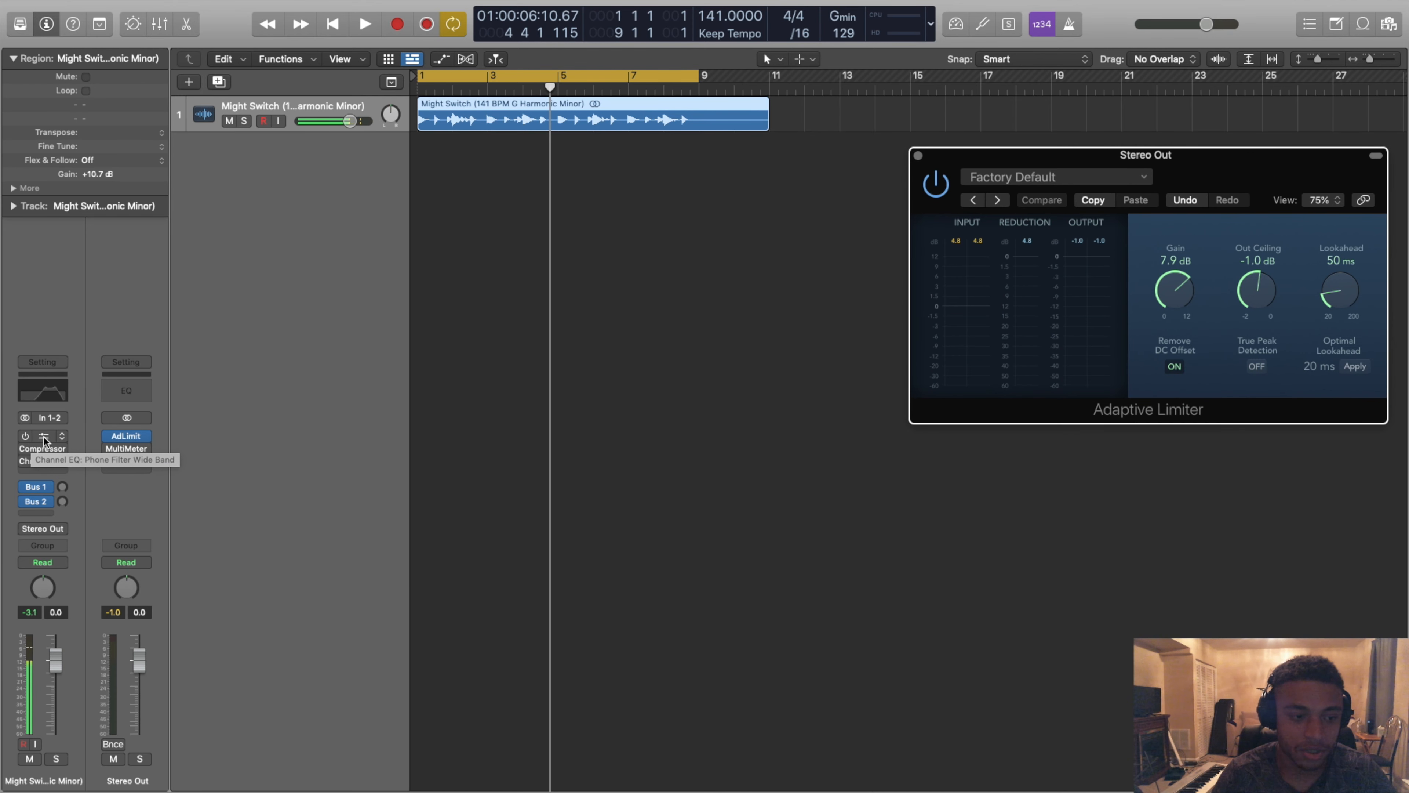
click(43, 436)
click(127, 449)
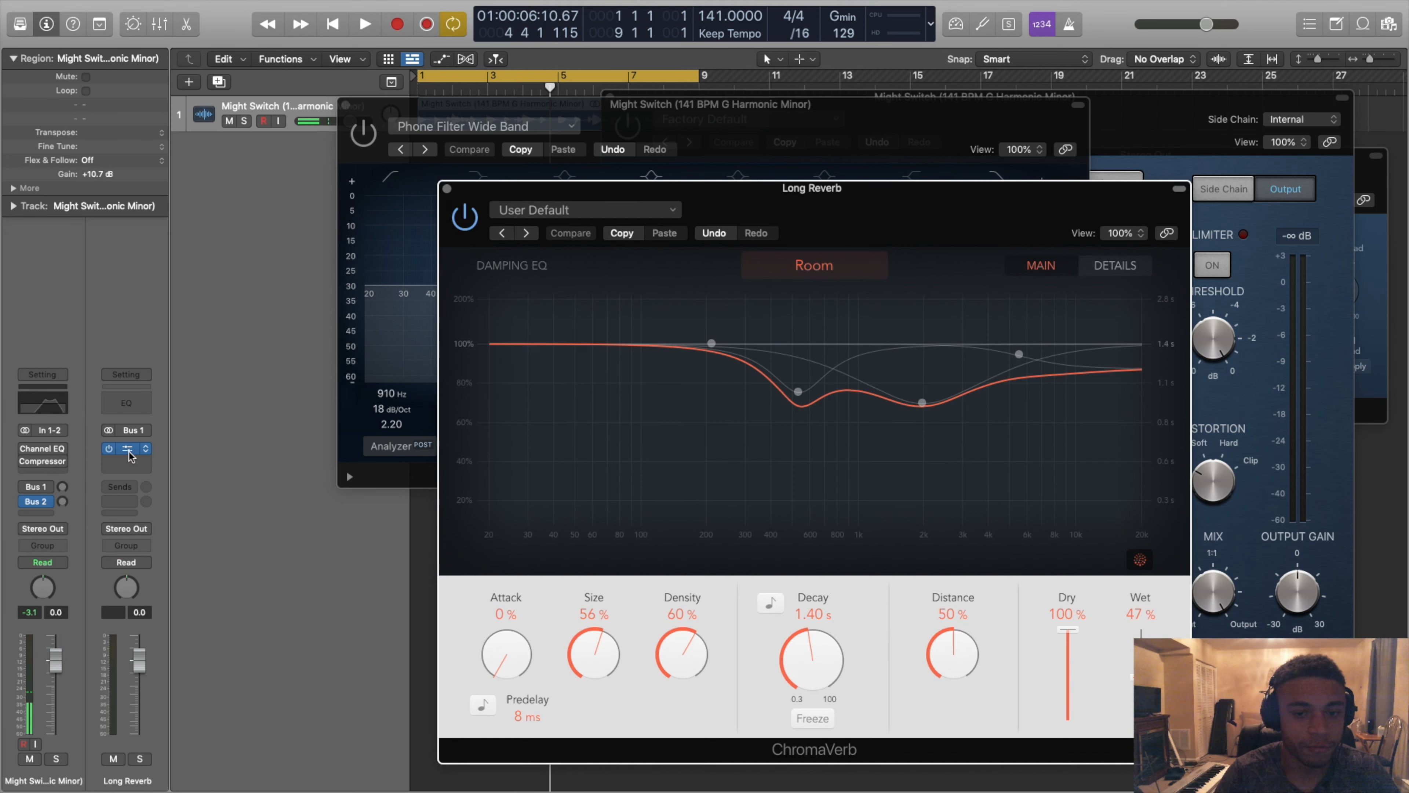
click(37, 501)
click(128, 449)
click(1353, 156)
drag(1362, 160, 1170, 188)
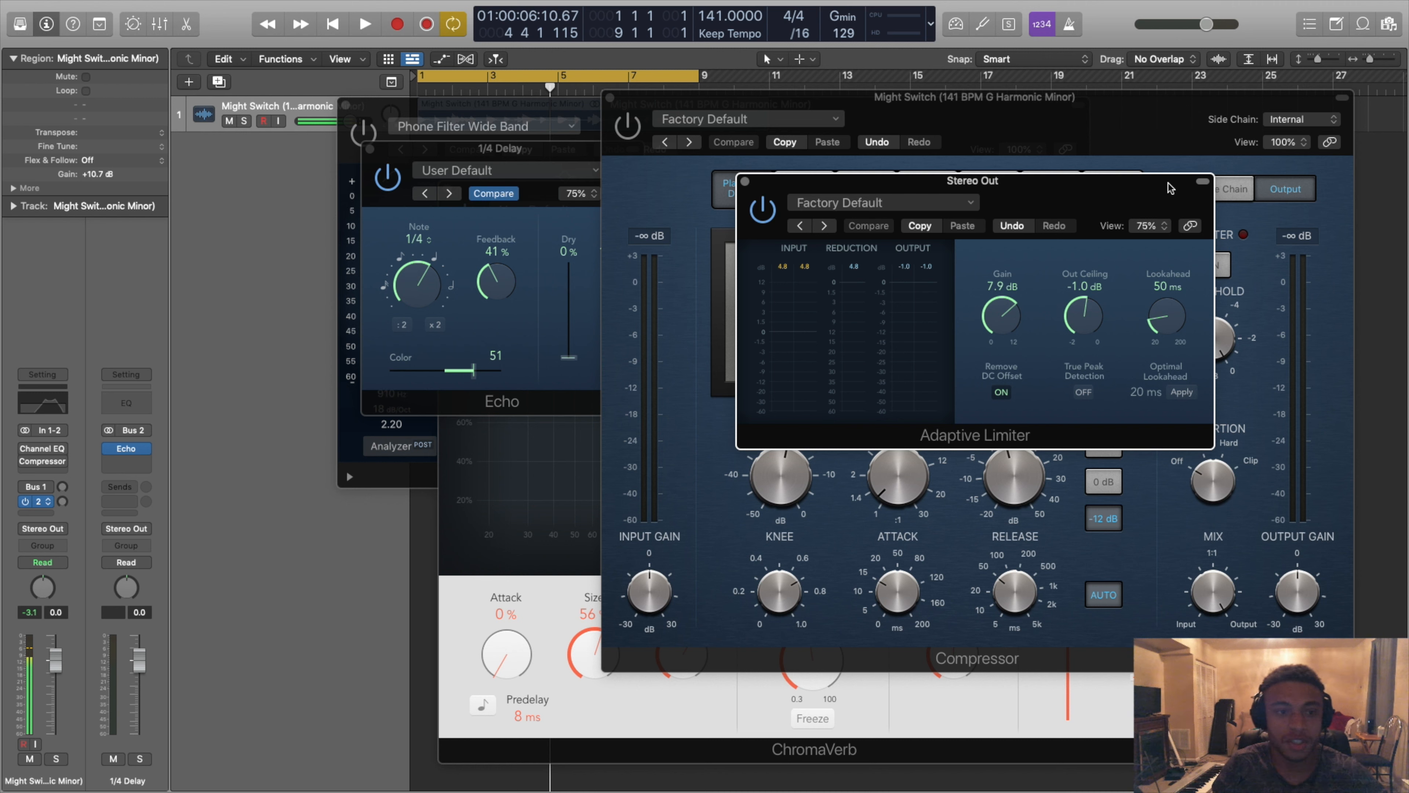